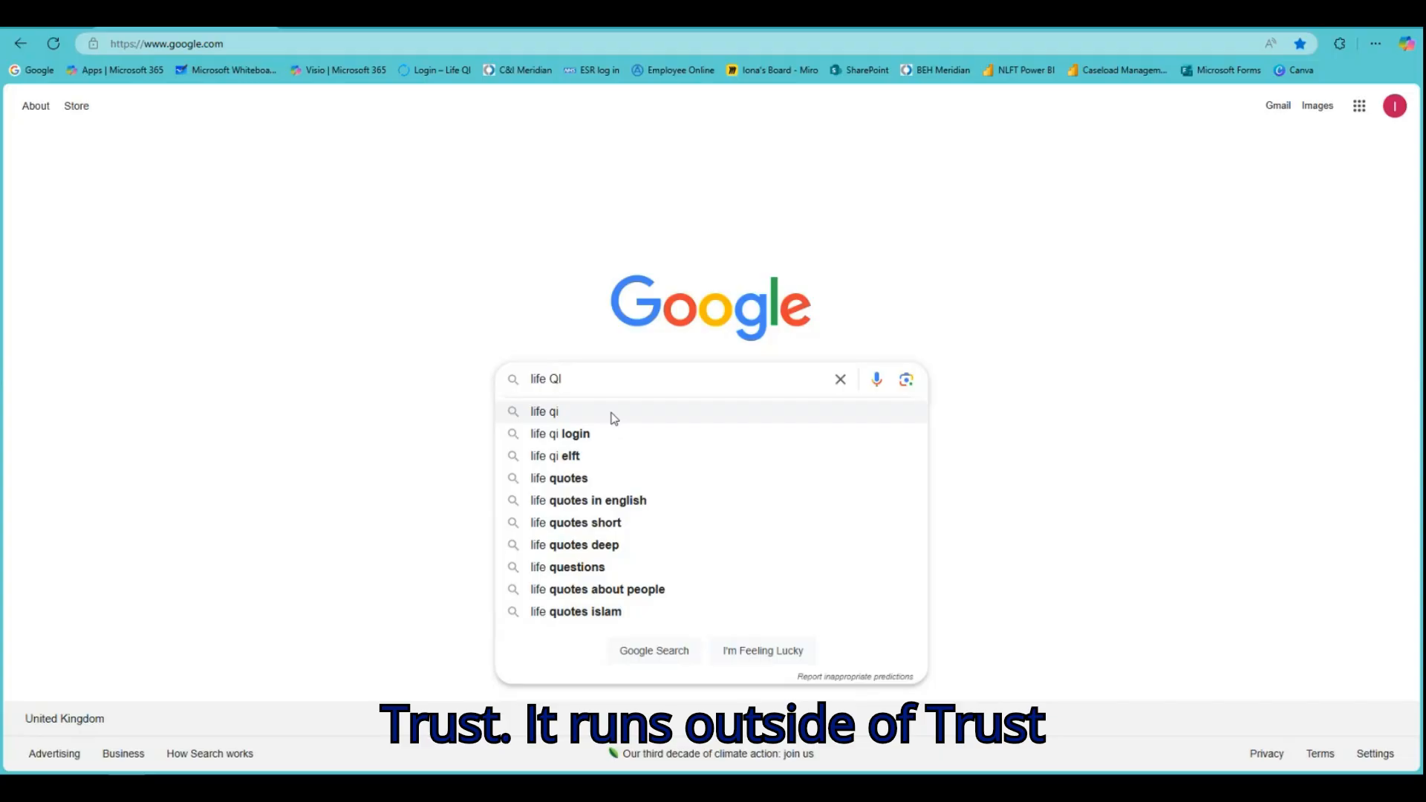
Search Google for 'life qi' and follow the Login sitelink to Life QI sign-up
{"action": "left_click", "coordinate": [614, 418]}
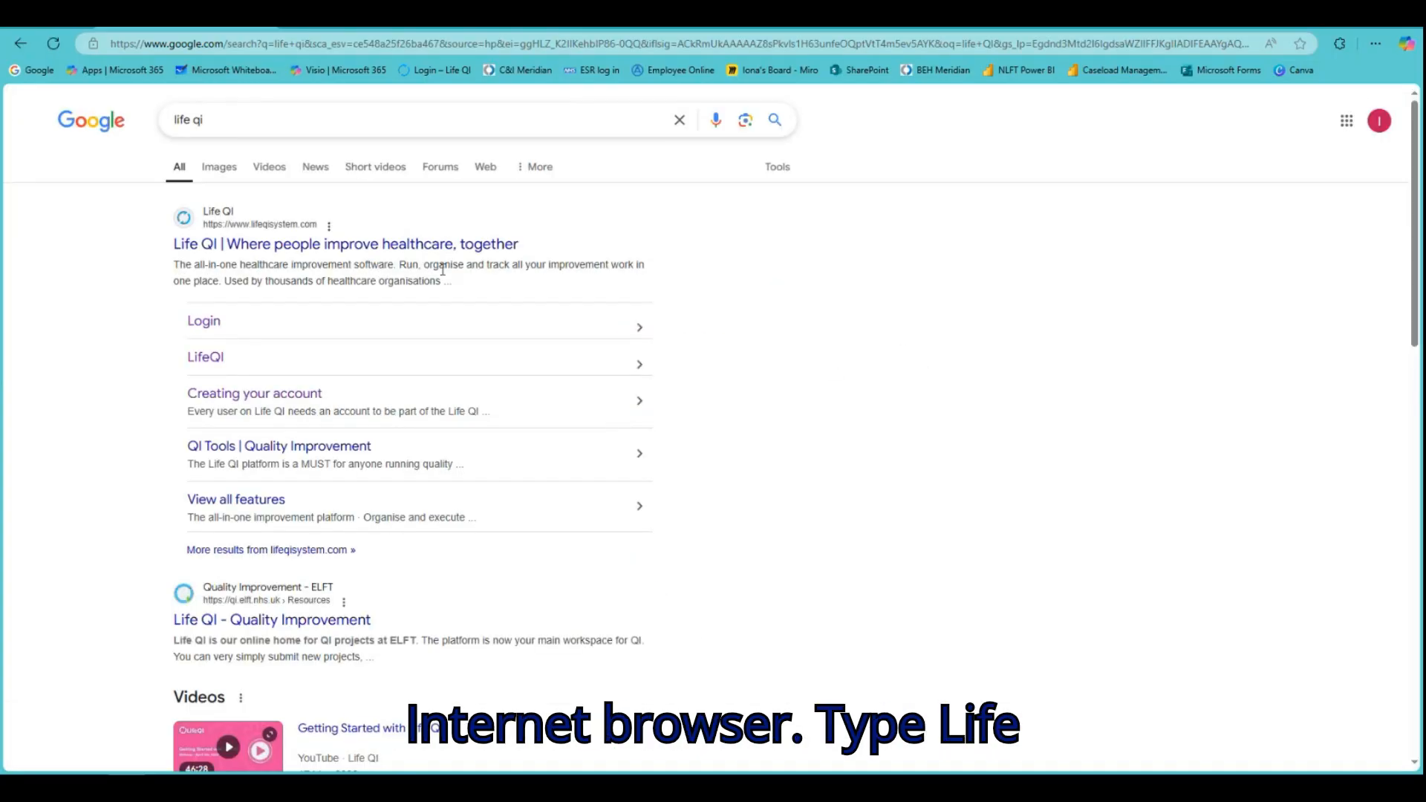
{"action": "left_click", "coordinate": [200, 329]}
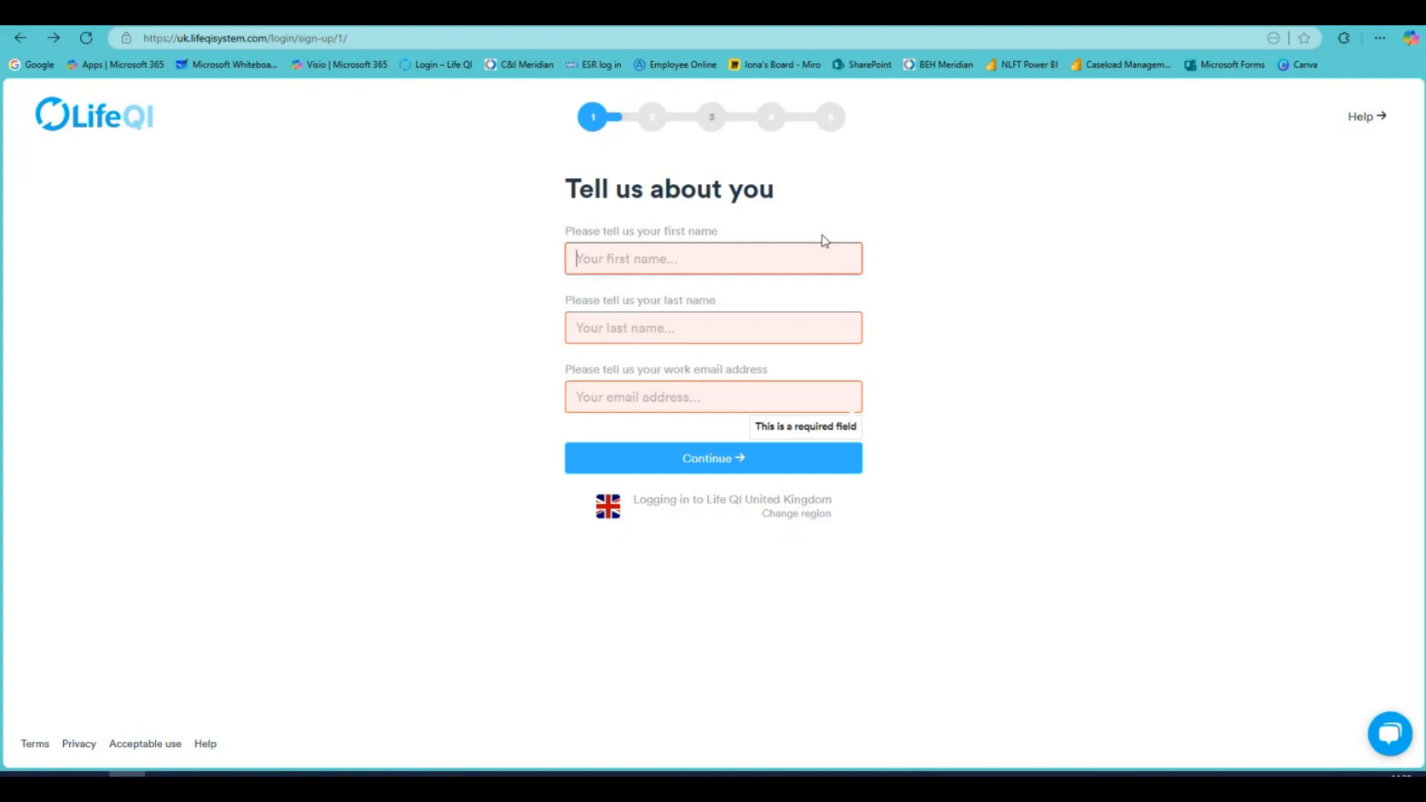
Enter the first name, last name and work e-mail on the sign-up form and continue
{"action": "type", "text": "Qual"}
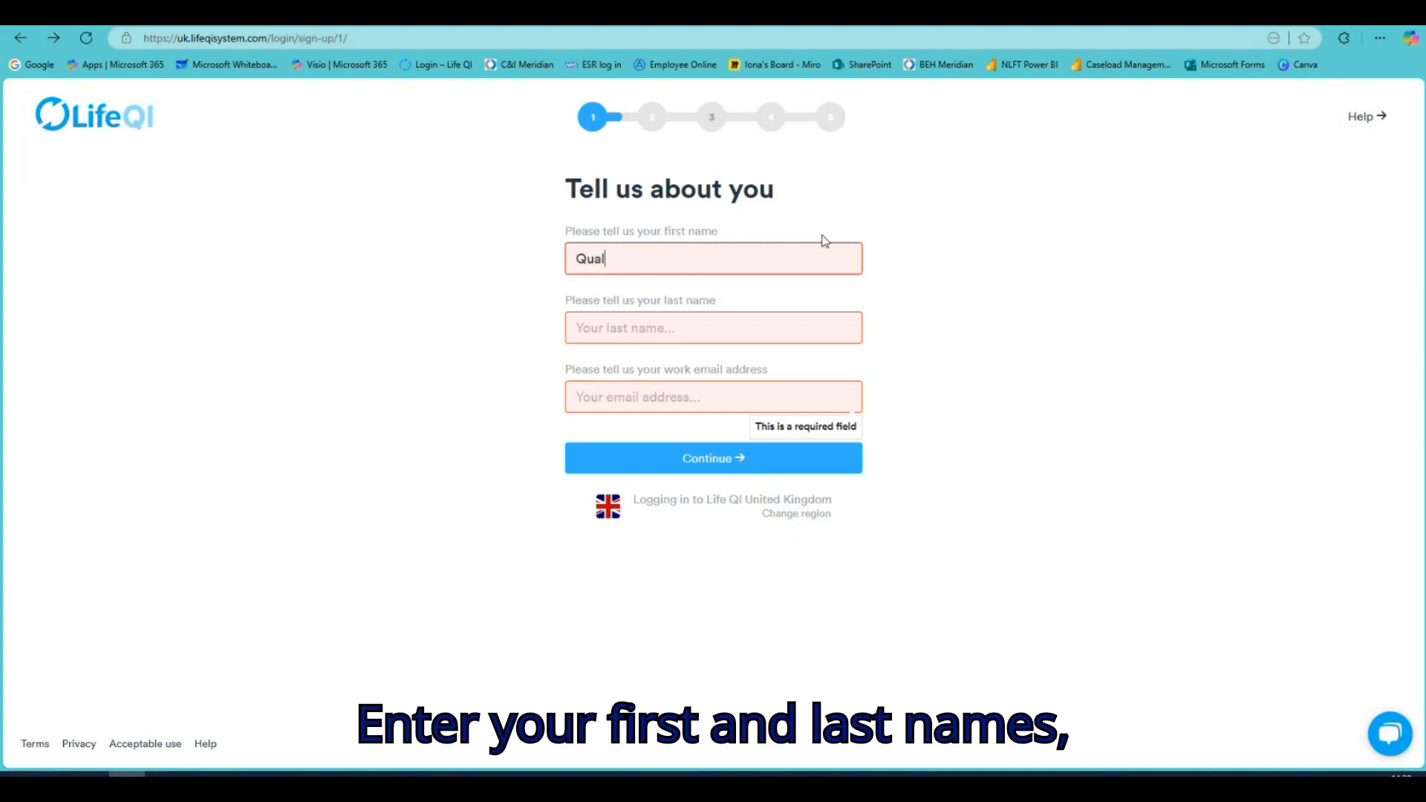
{"action": "type", "text": "ity"}
{"action": "left_click", "coordinate": [659, 328]}
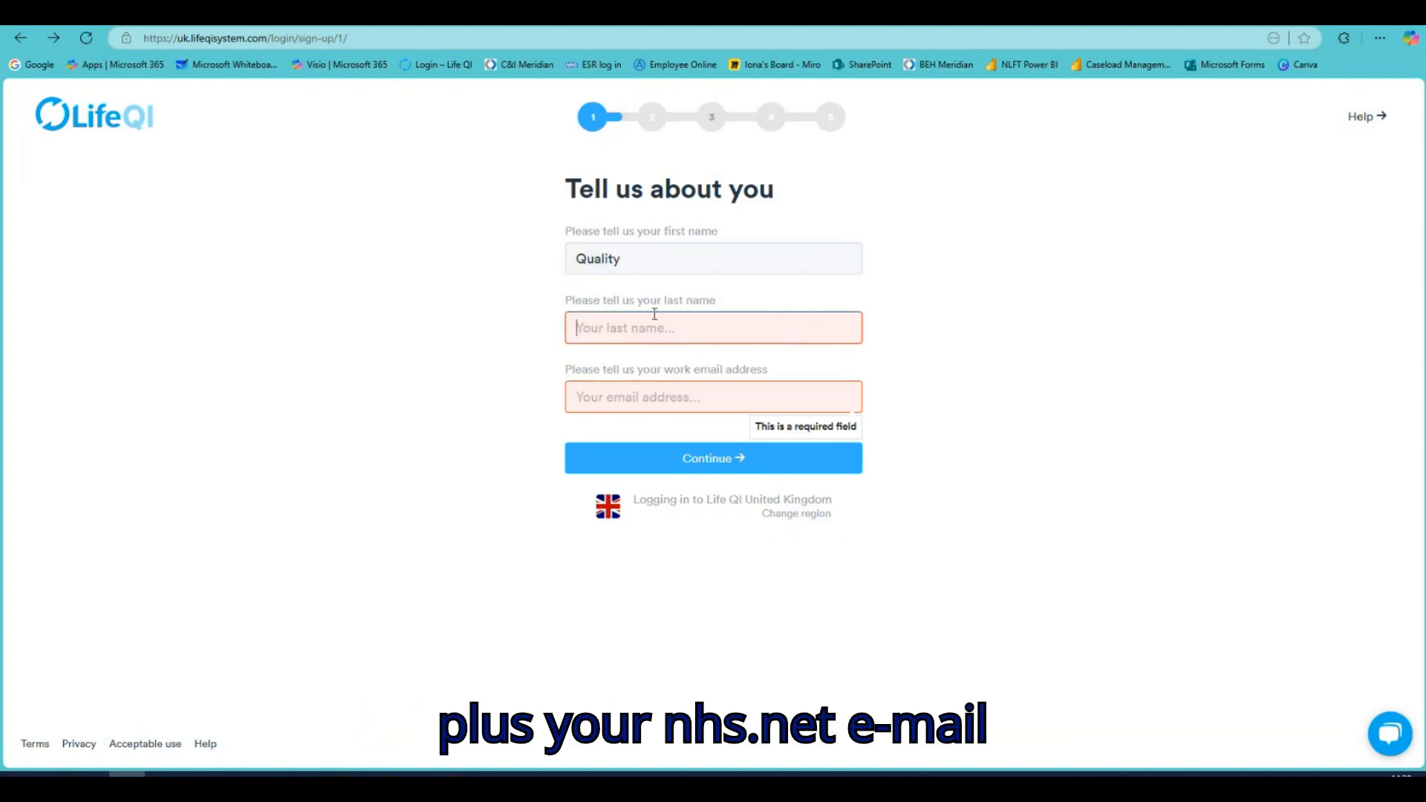
{"action": "type", "text": "Improvement"}
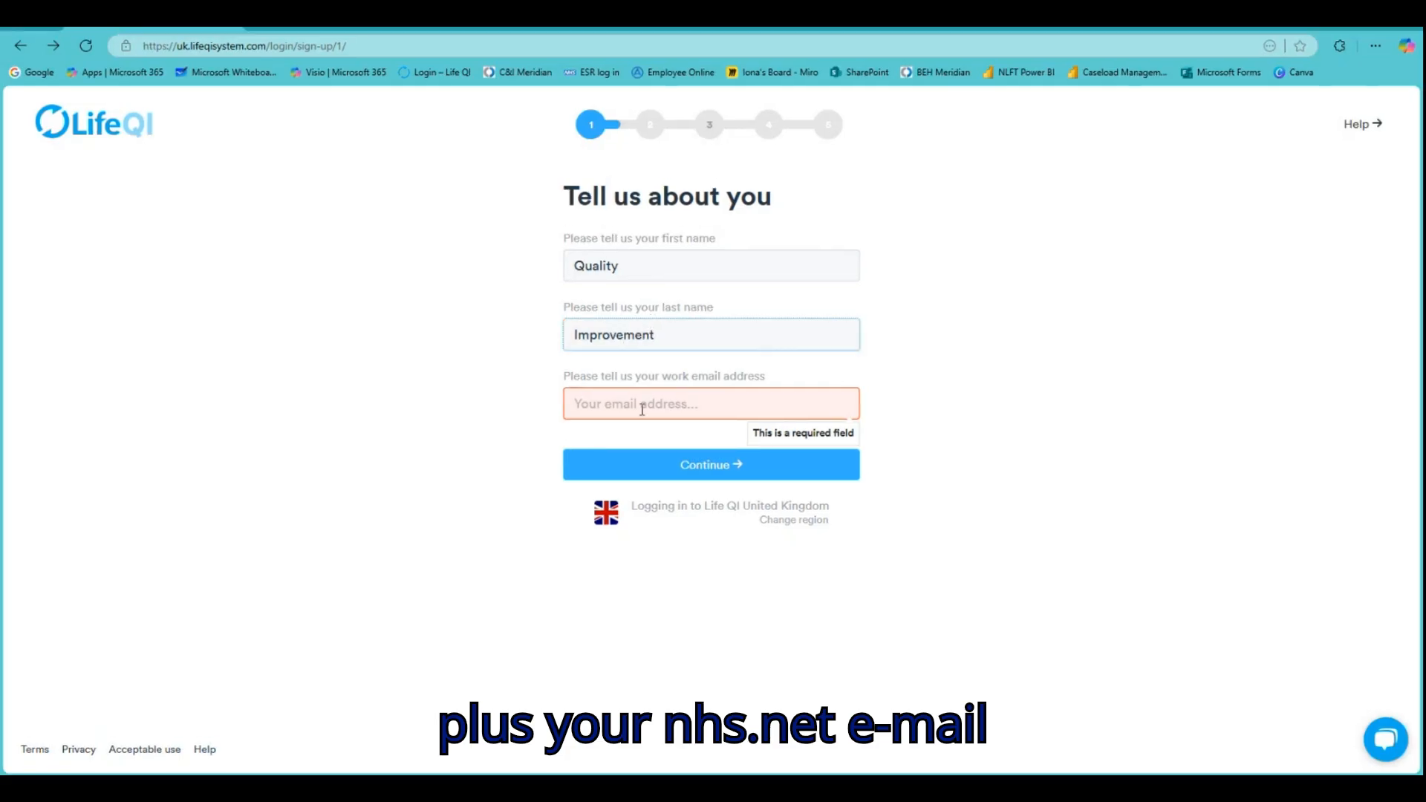
{"action": "left_click", "coordinate": [643, 409]}
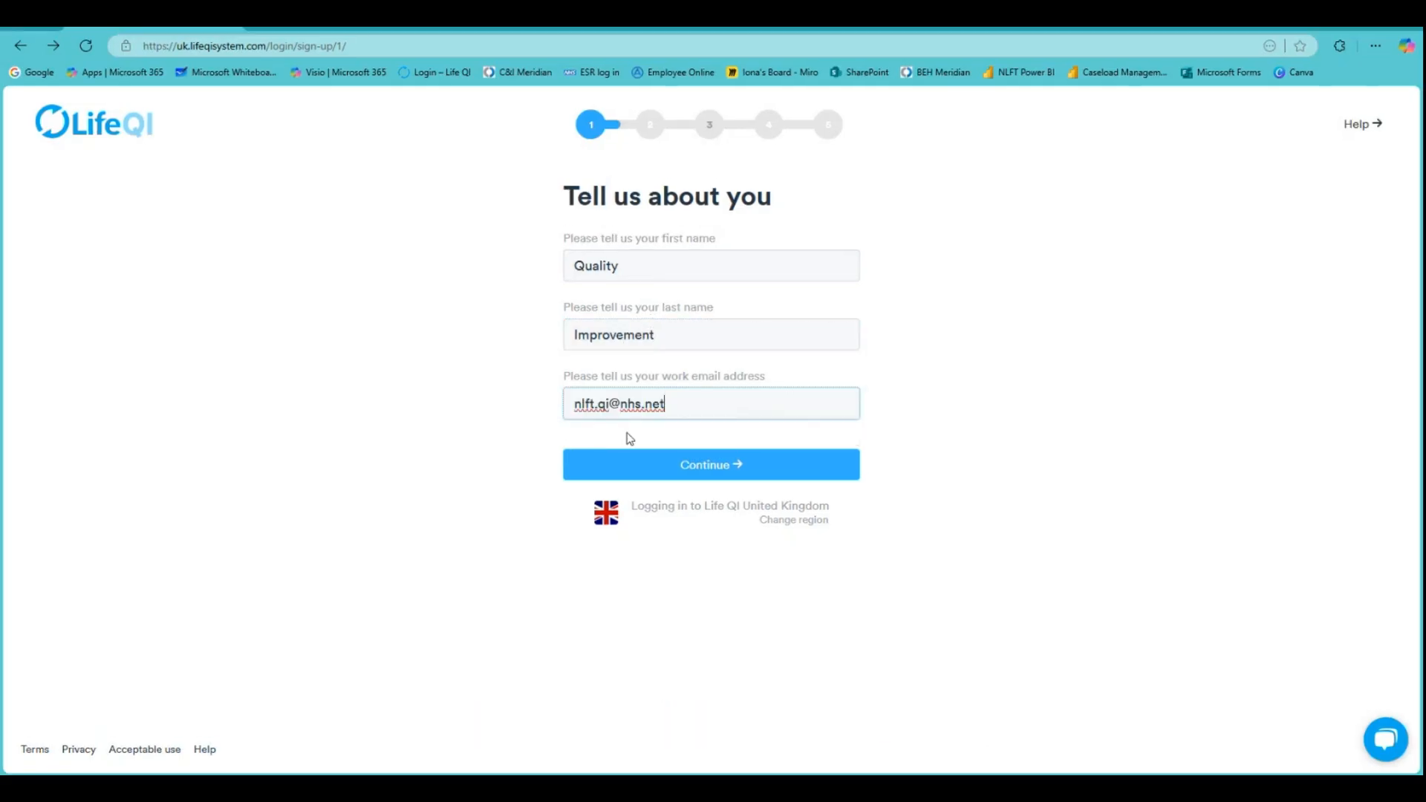
{"action": "left_click", "coordinate": [677, 459]}
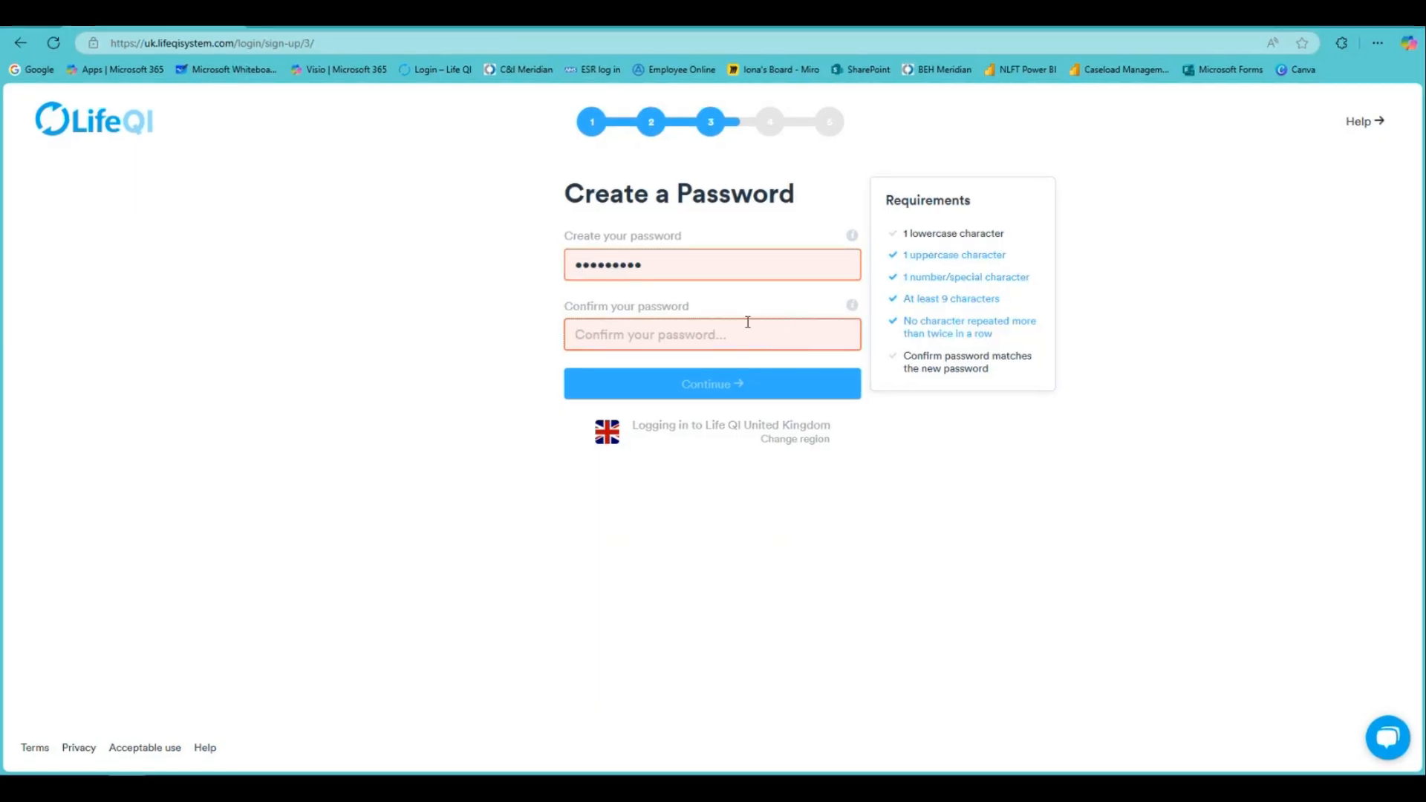
Set and confirm an account password meeting all requirements
{"action": "left_click", "coordinate": [748, 327]}
{"action": "type", "text": "••••••"}
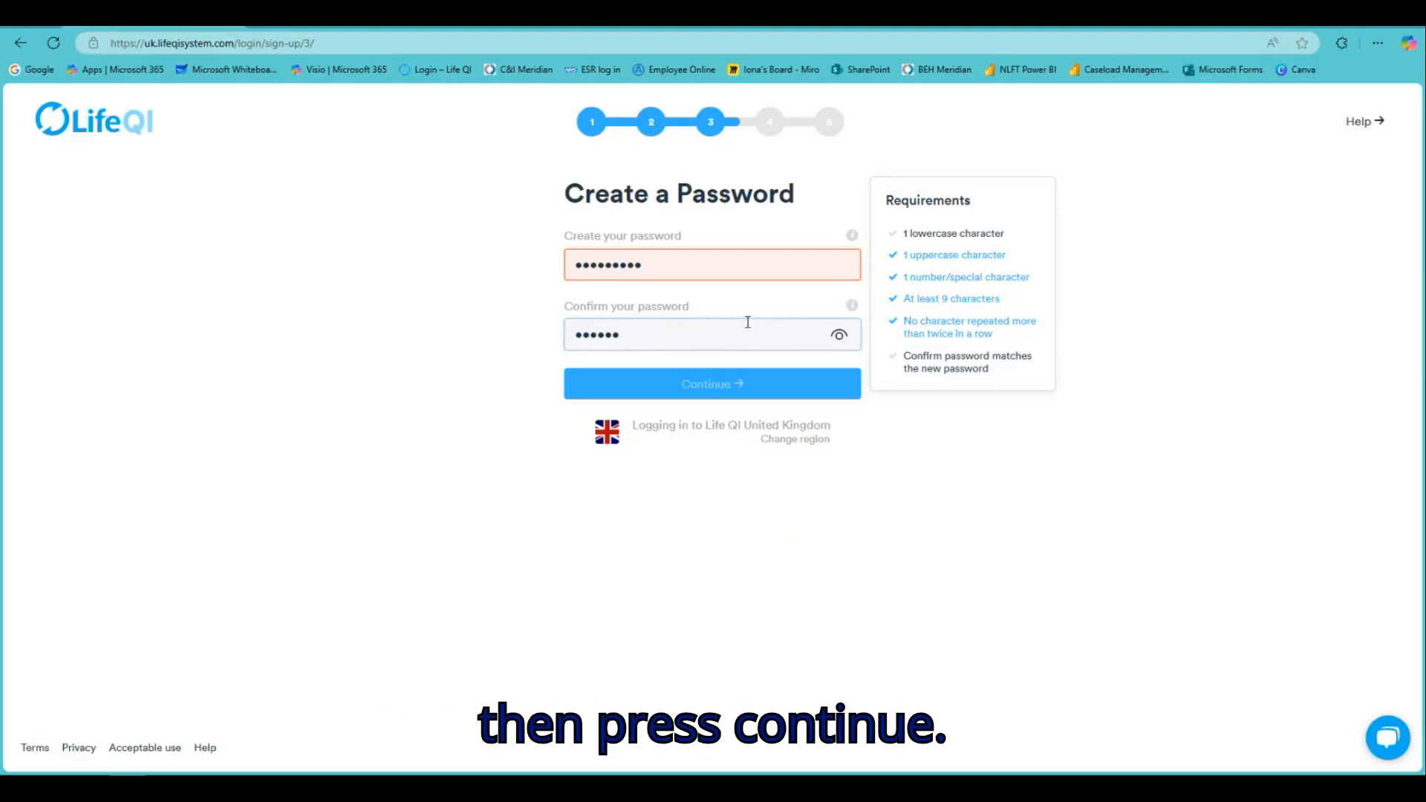
{"action": "type", "text": "••••"}
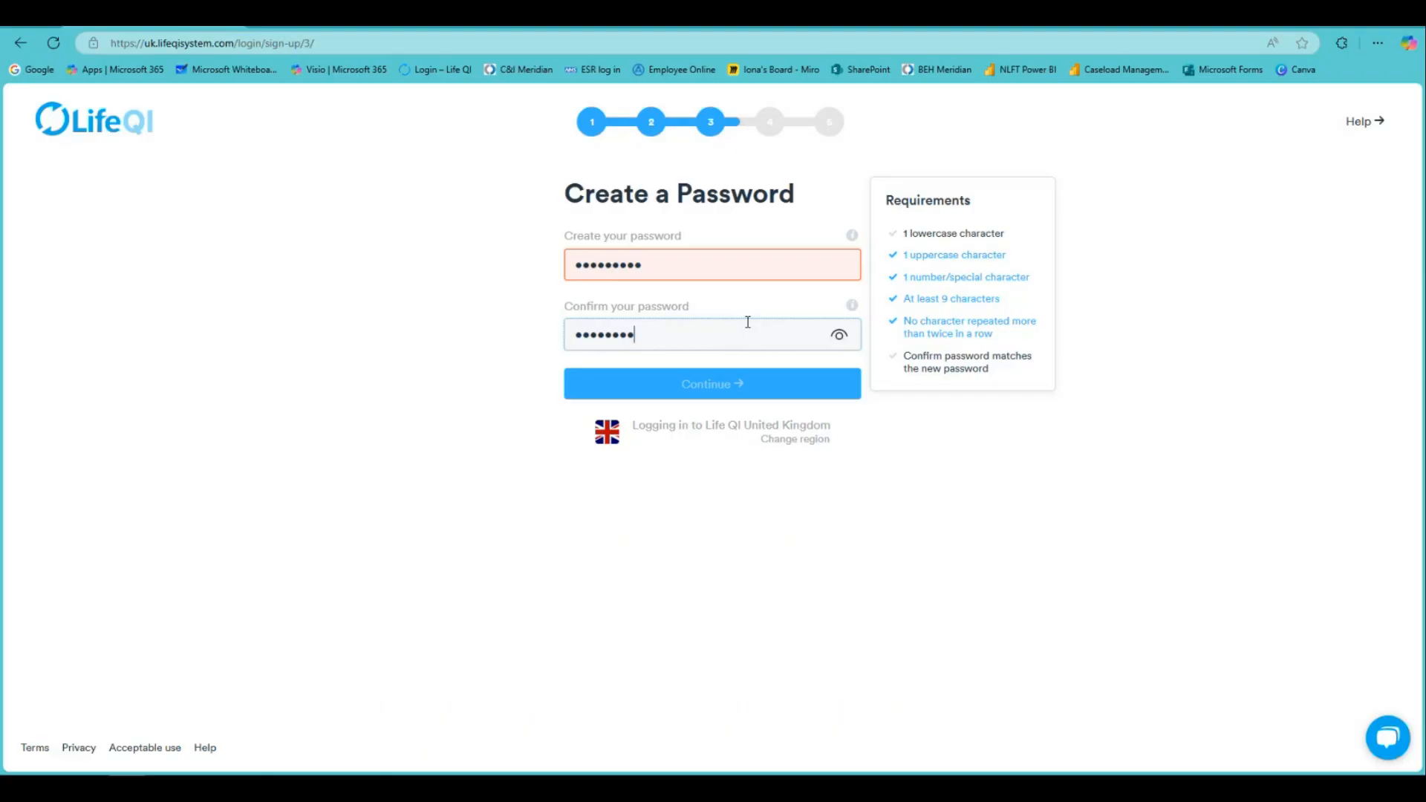
{"action": "left_click", "coordinate": [755, 386]}
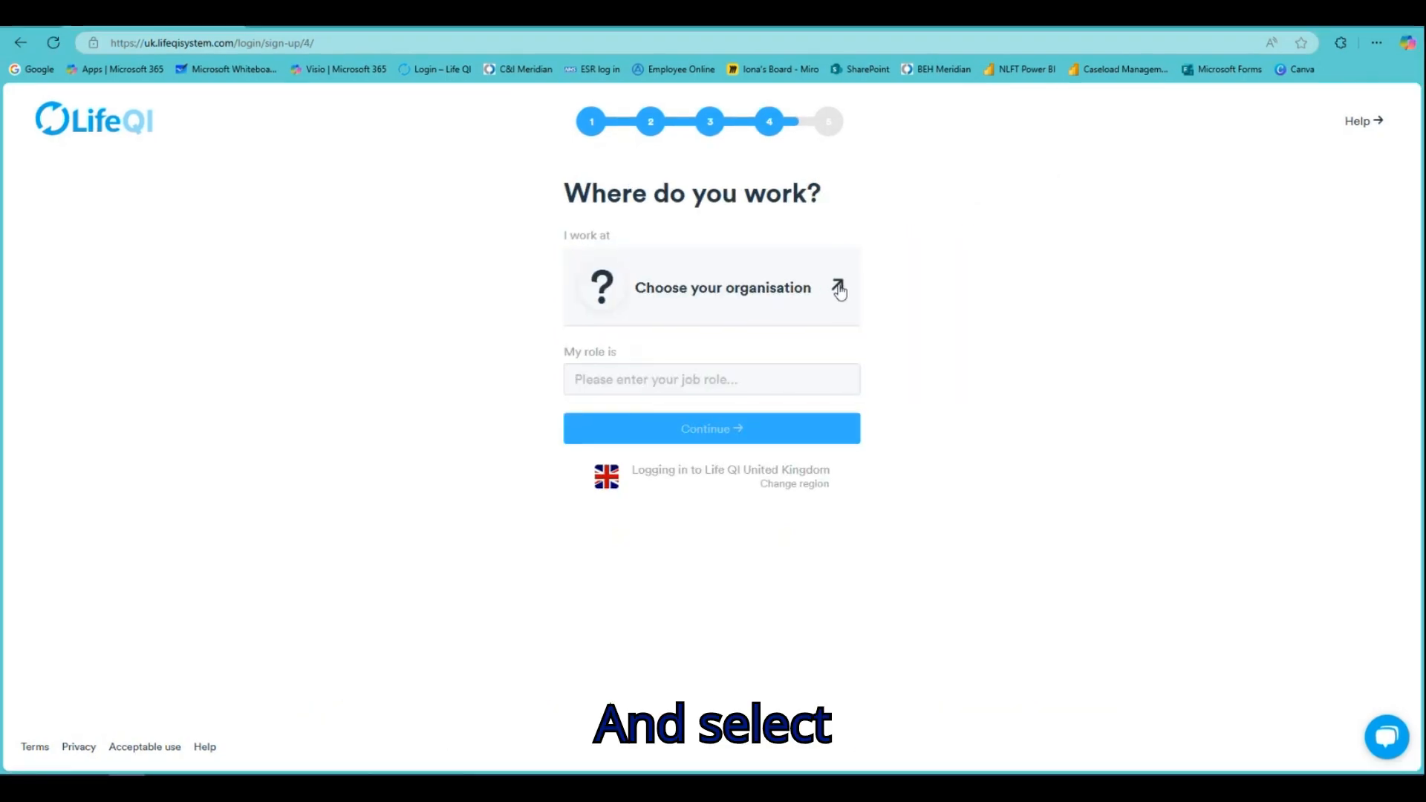
Choose North London Foundation Trust as organisation and enter role 'Quality Improvement Whizz!'
{"action": "left_click", "coordinate": [833, 290]}
{"action": "type", "text": "north"}
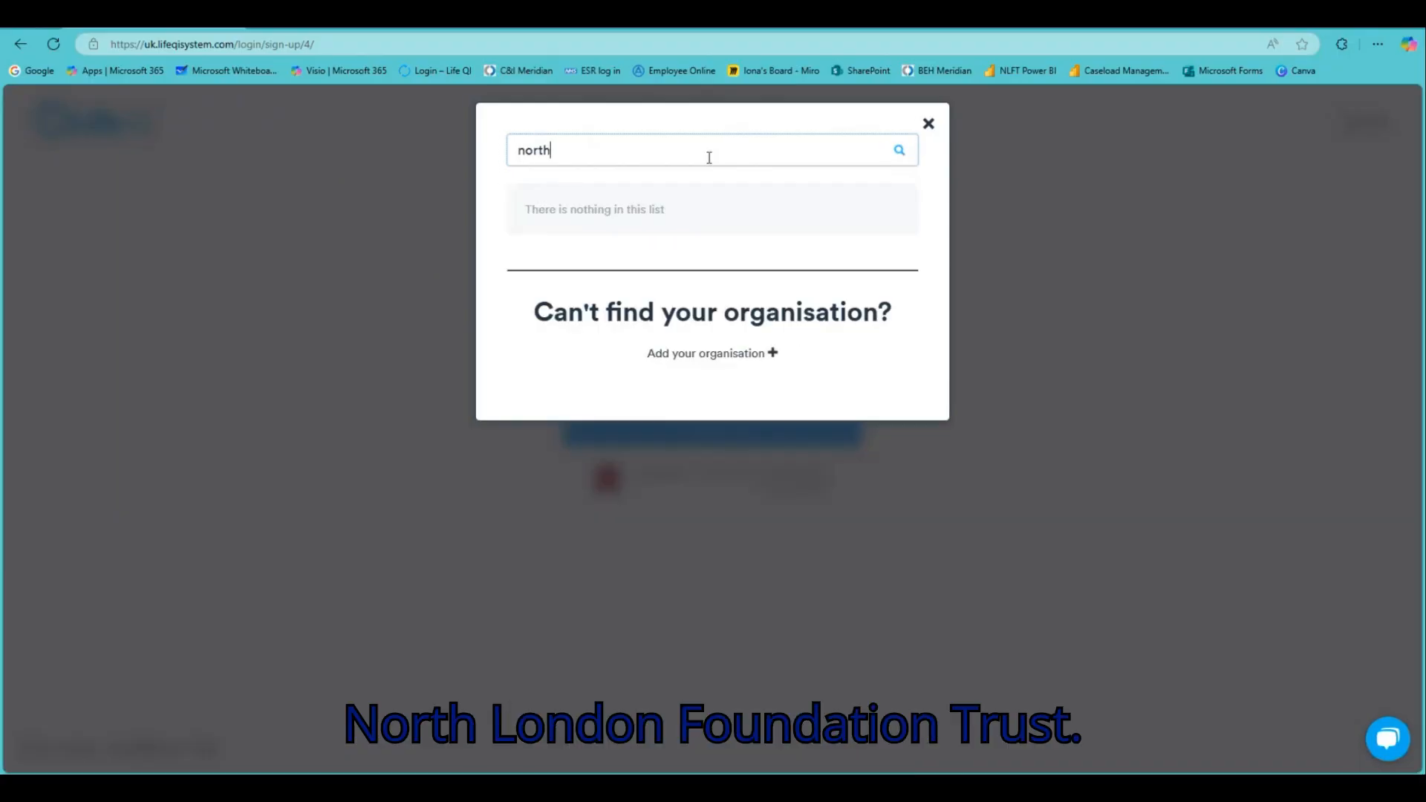
{"action": "type", "text": " london"}
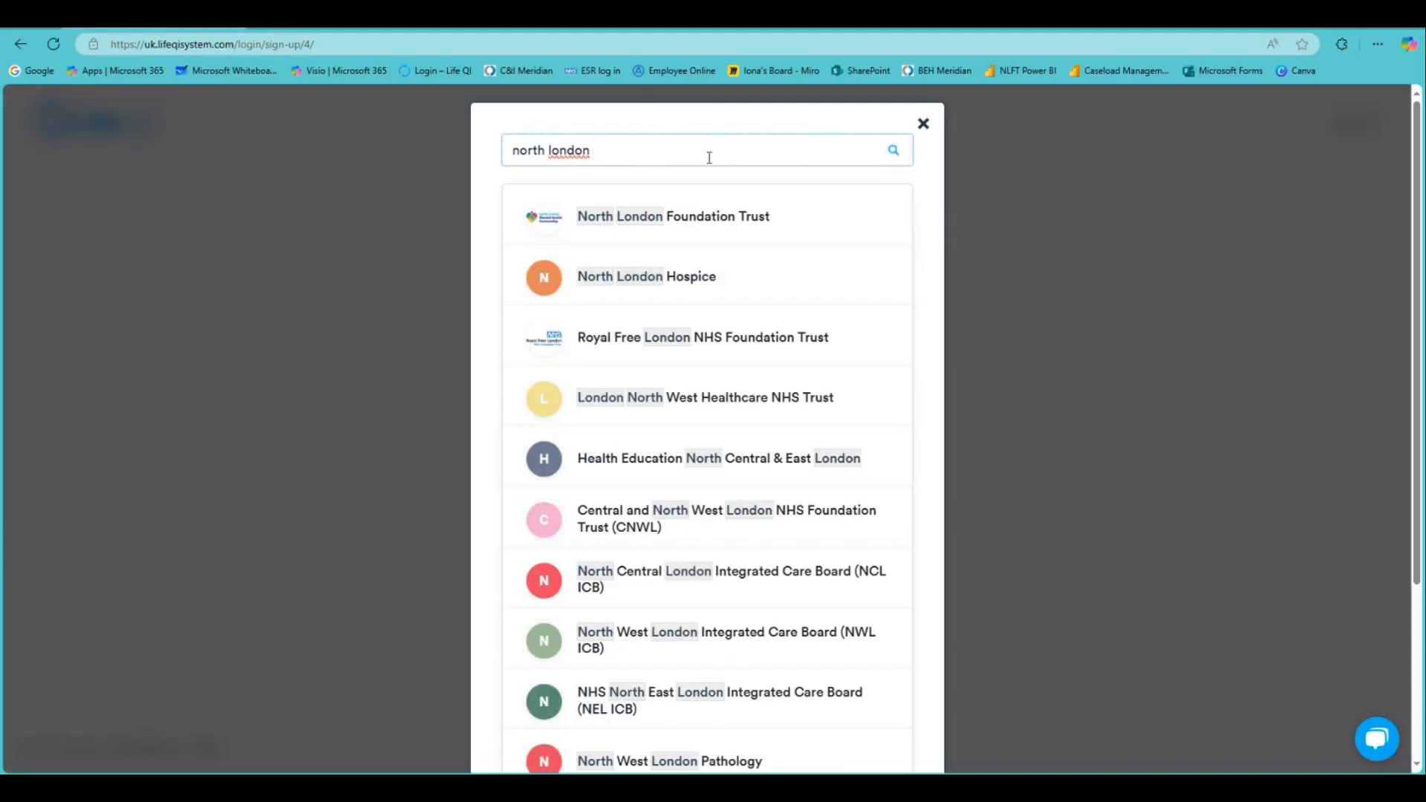
{"action": "left_click", "coordinate": [727, 217]}
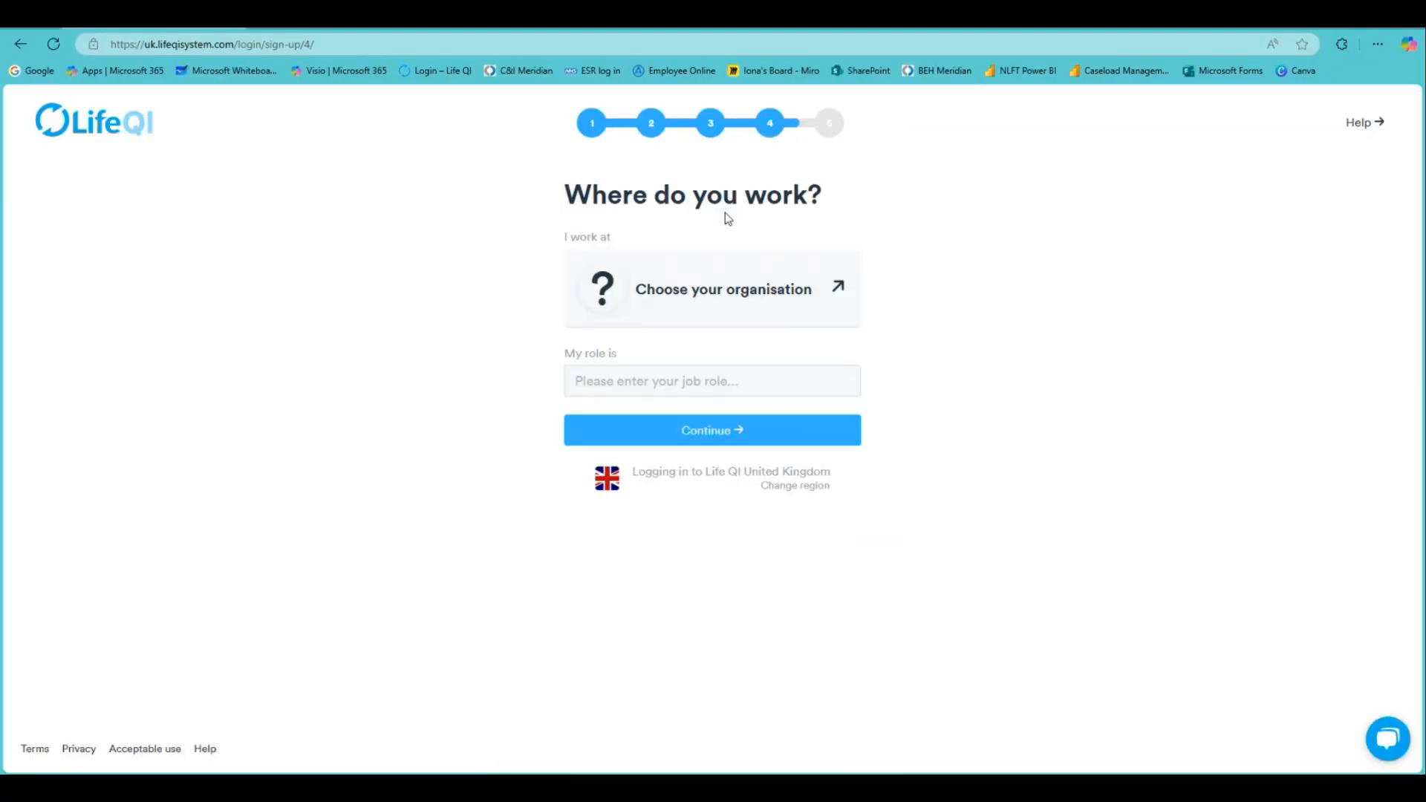
{"action": "type", "text": "Q"}
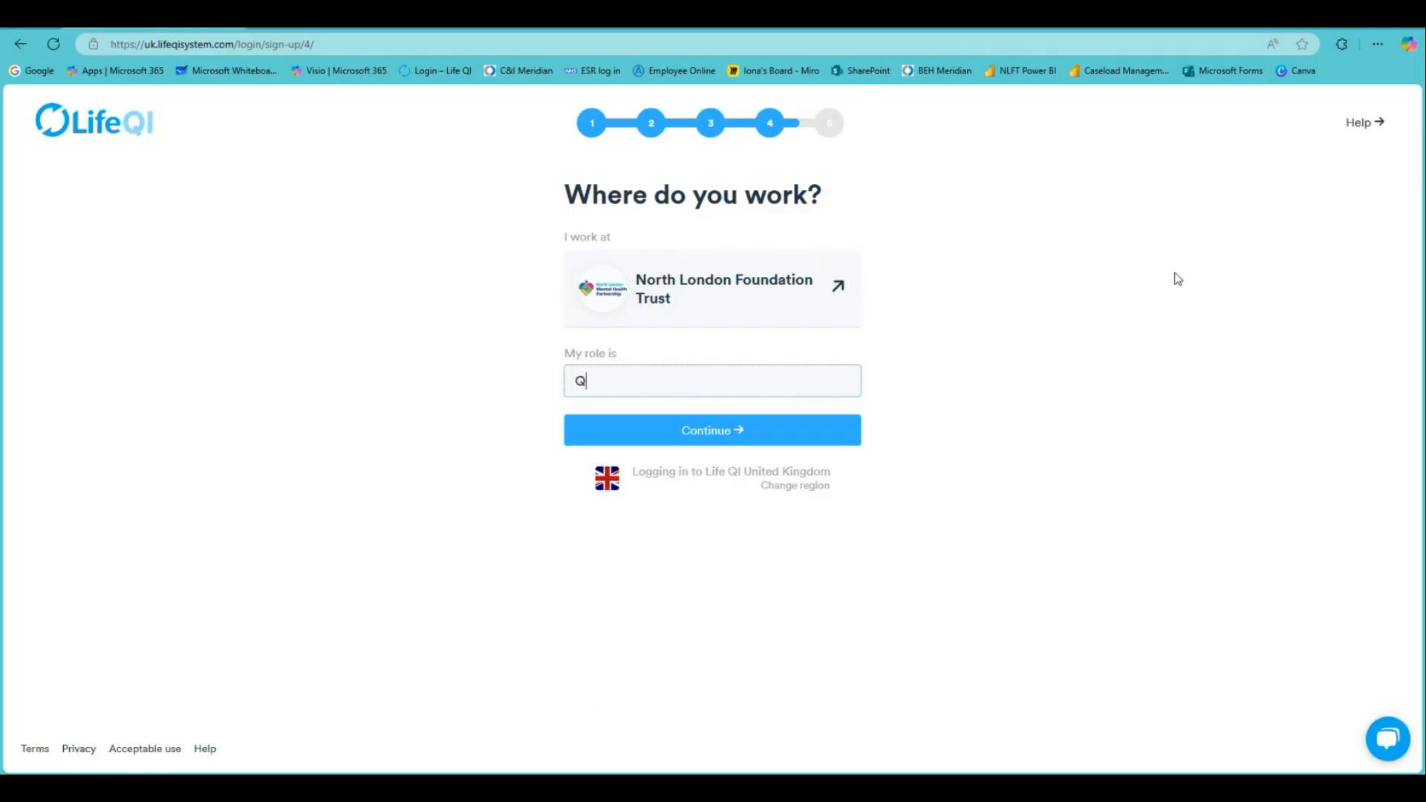
{"action": "type", "text": "uality Improvement W"}
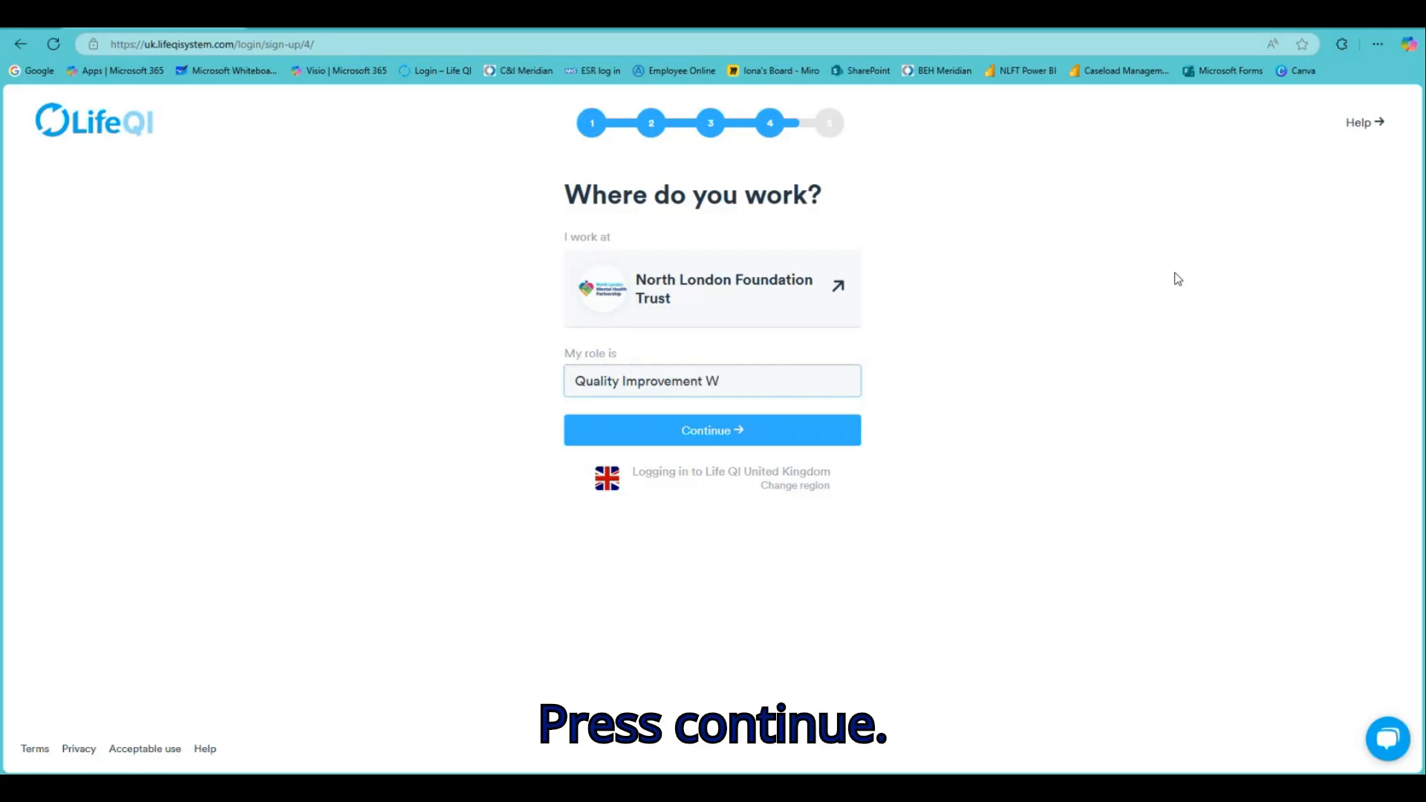
{"action": "type", "text": "hizz!"}
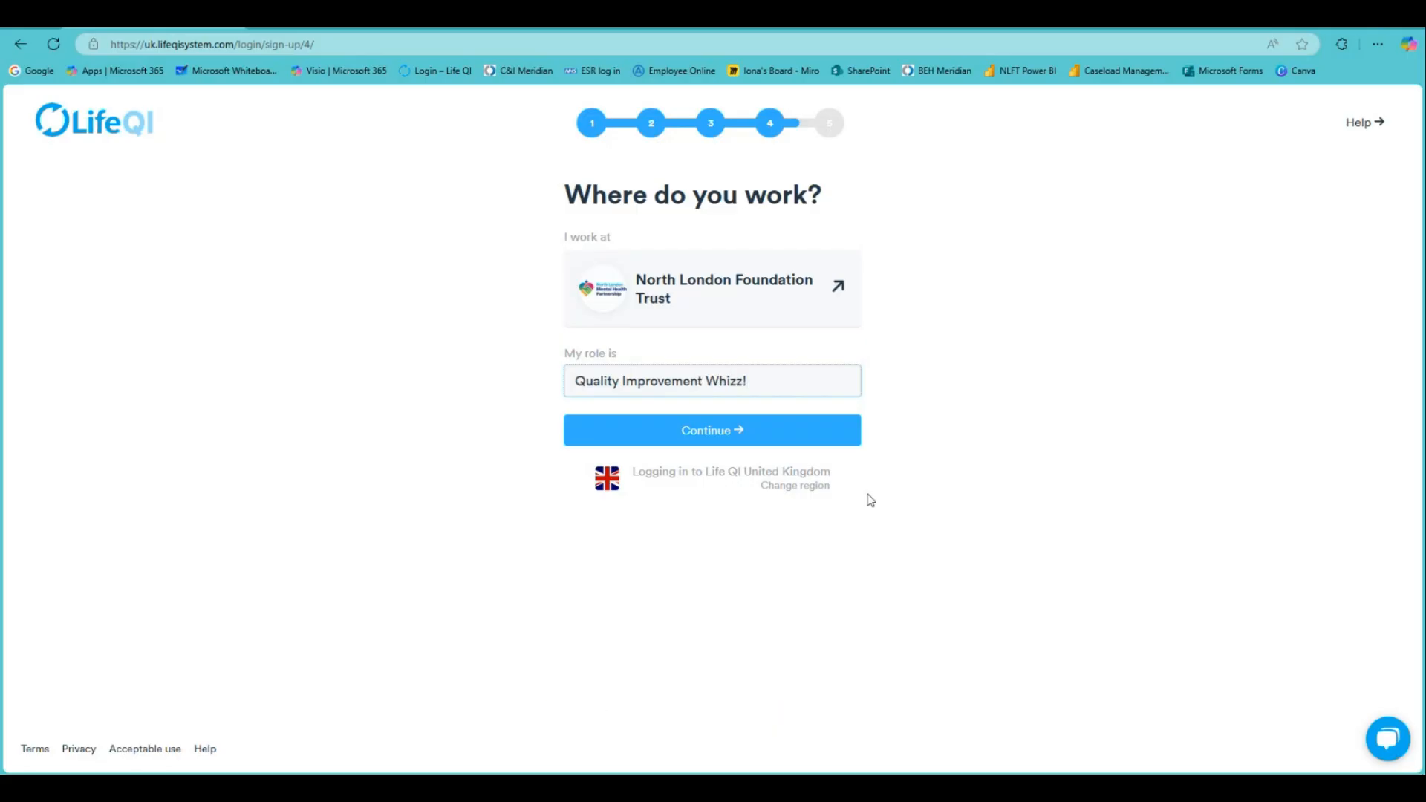
{"action": "left_click", "coordinate": [745, 440]}
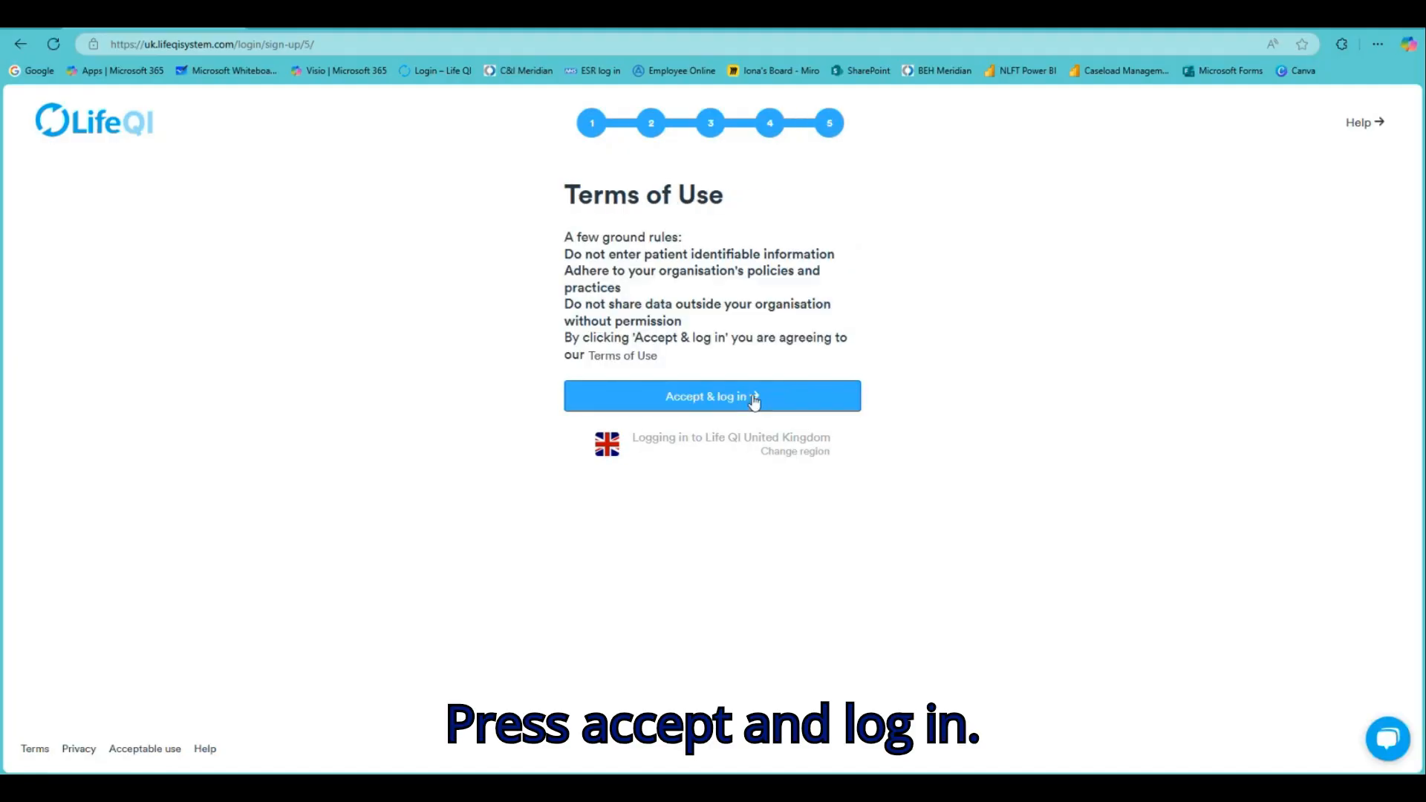
Accept the Terms of Use to log in, then go to the empty Projects list
{"action": "left_click", "coordinate": [754, 402]}
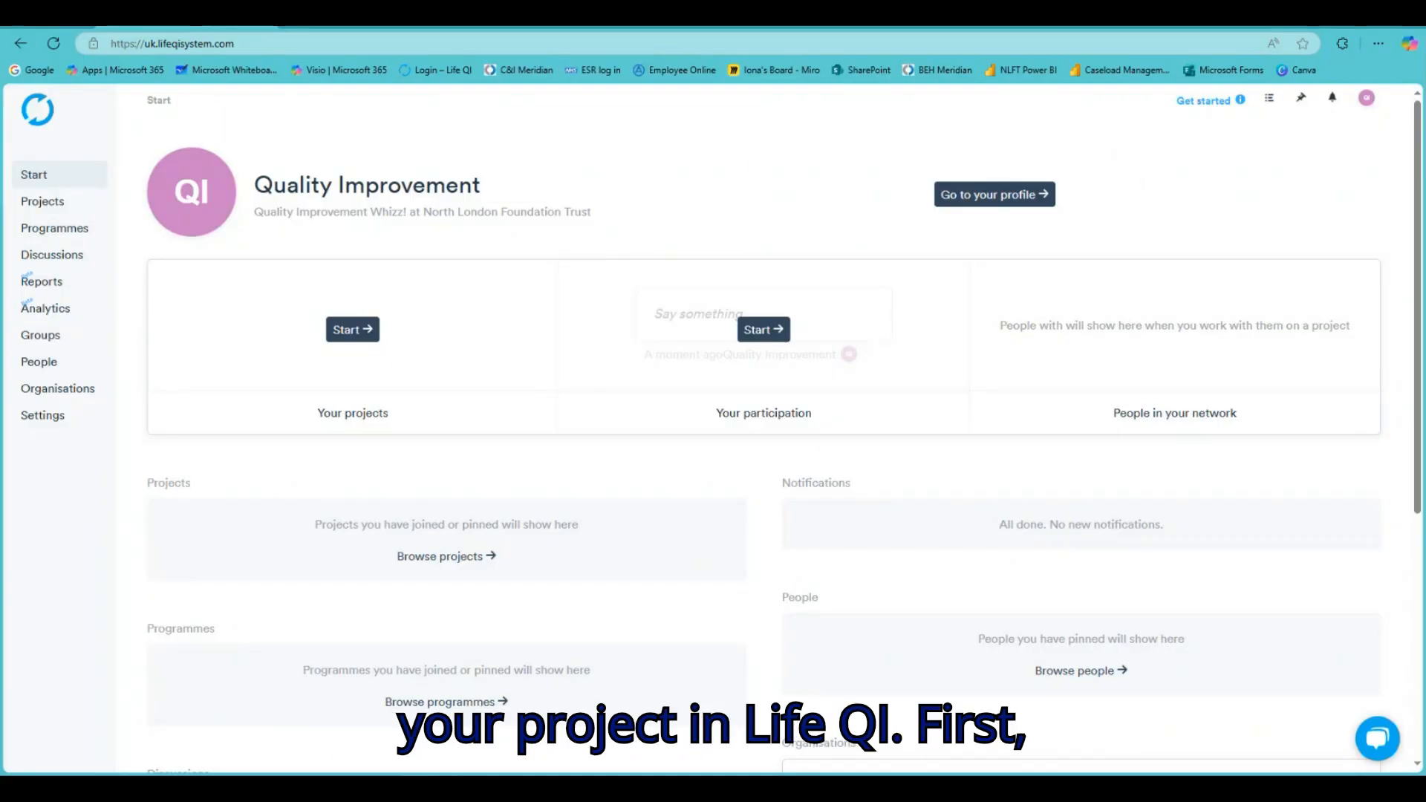
{"action": "left_click", "coordinate": [71, 212]}
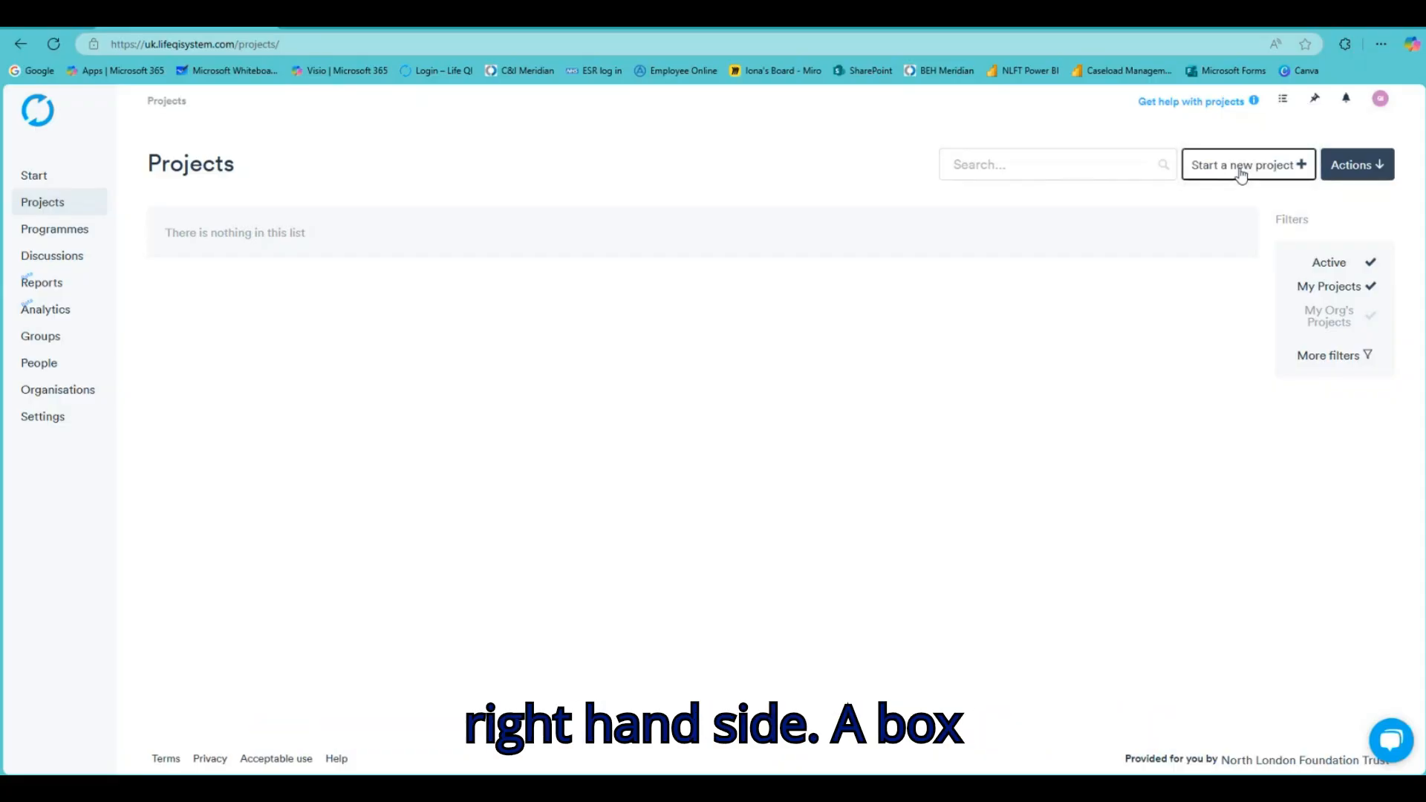
Create a project titled 'QI Project Example' with problem 'People don't know how to use LifeQI.'
{"action": "left_click", "coordinate": [1241, 171]}
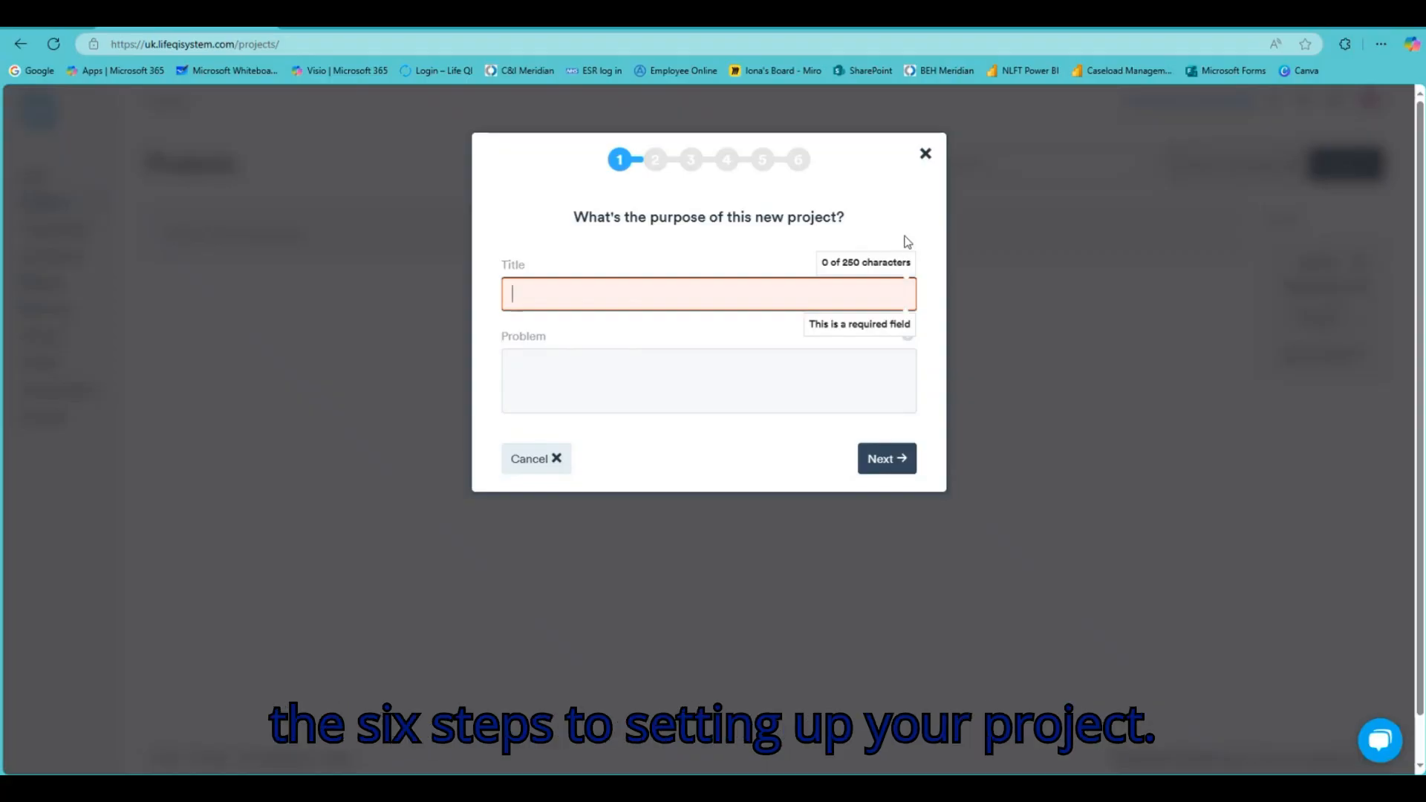
{"action": "type", "text": "QI"}
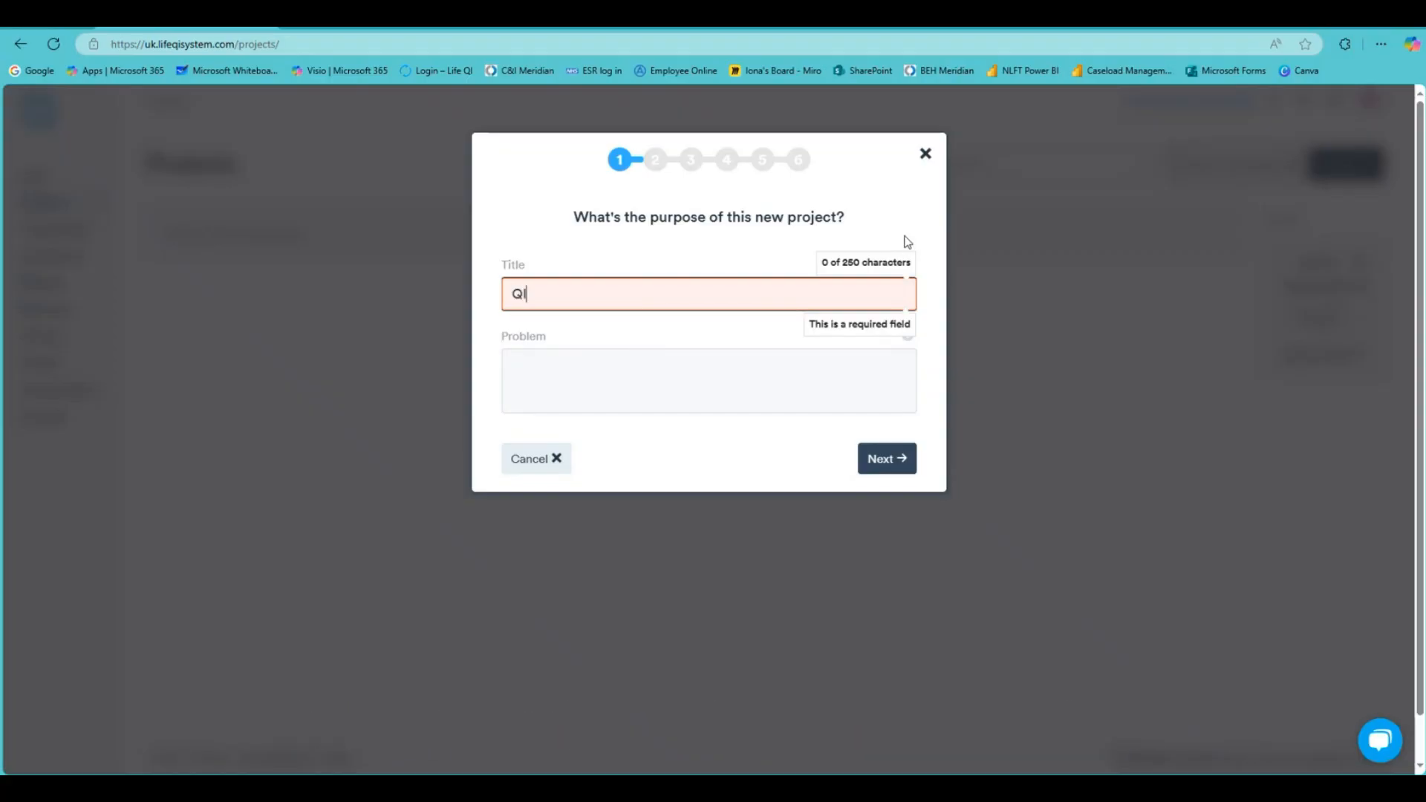
{"action": "type", "text": " Project "}
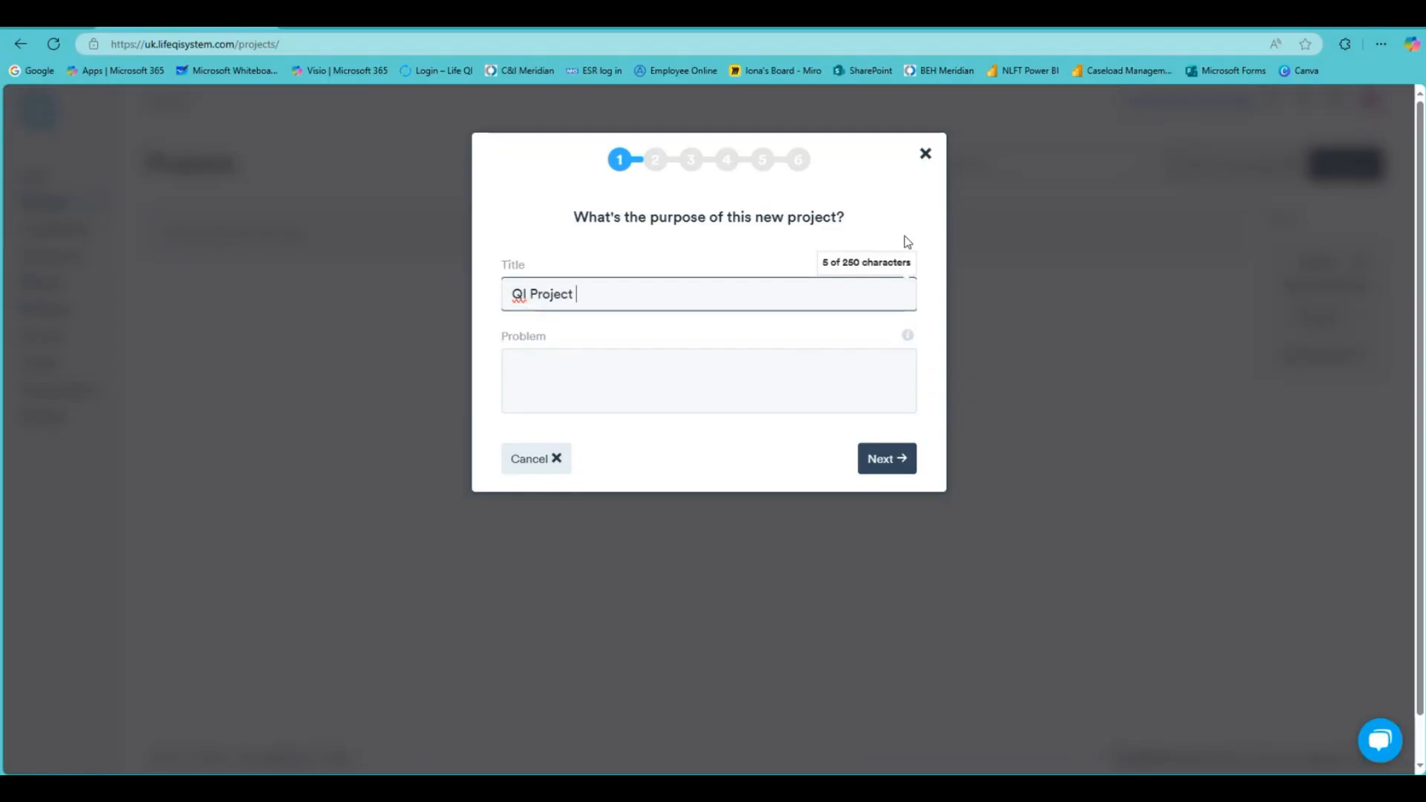
{"action": "type", "text": "Example"}
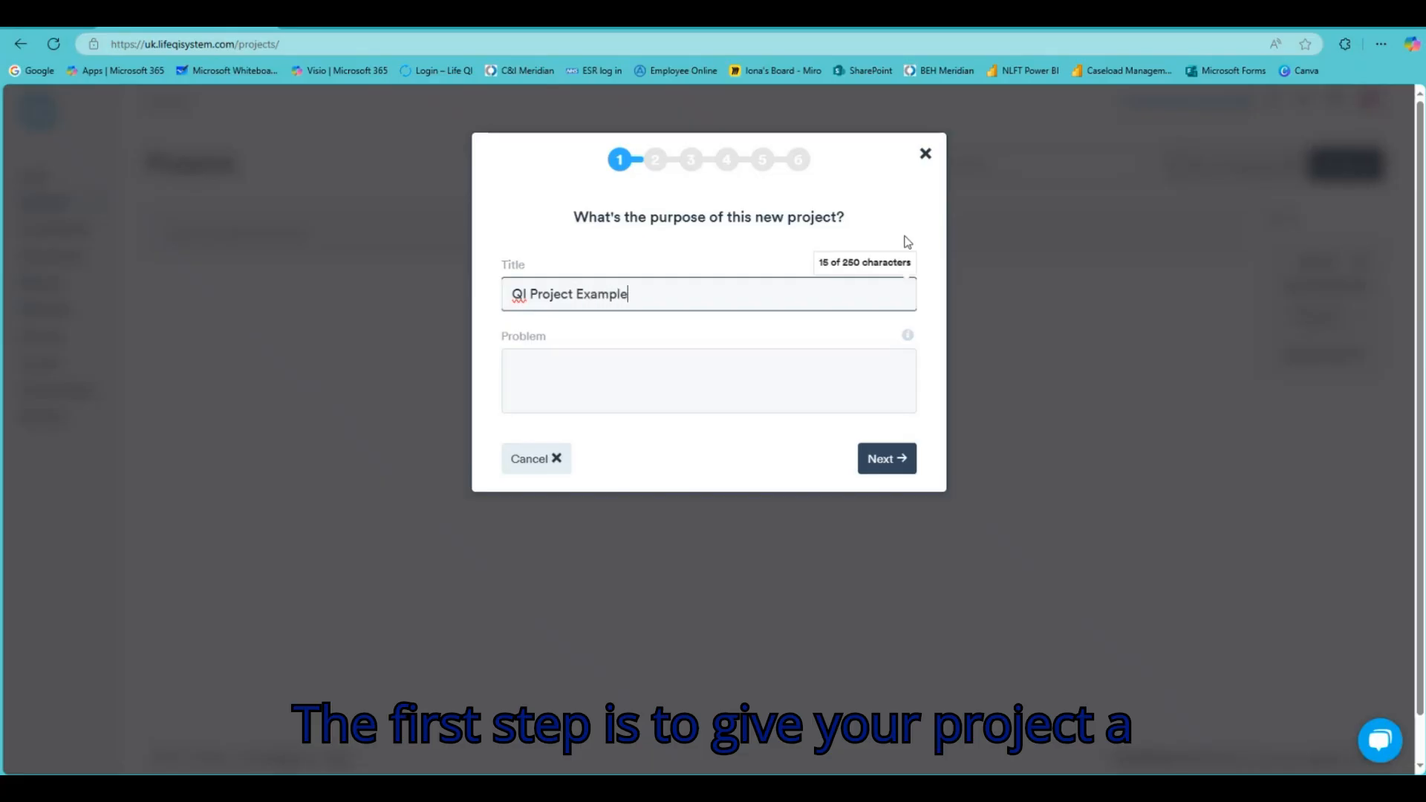
{"action": "left_click", "coordinate": [729, 367]}
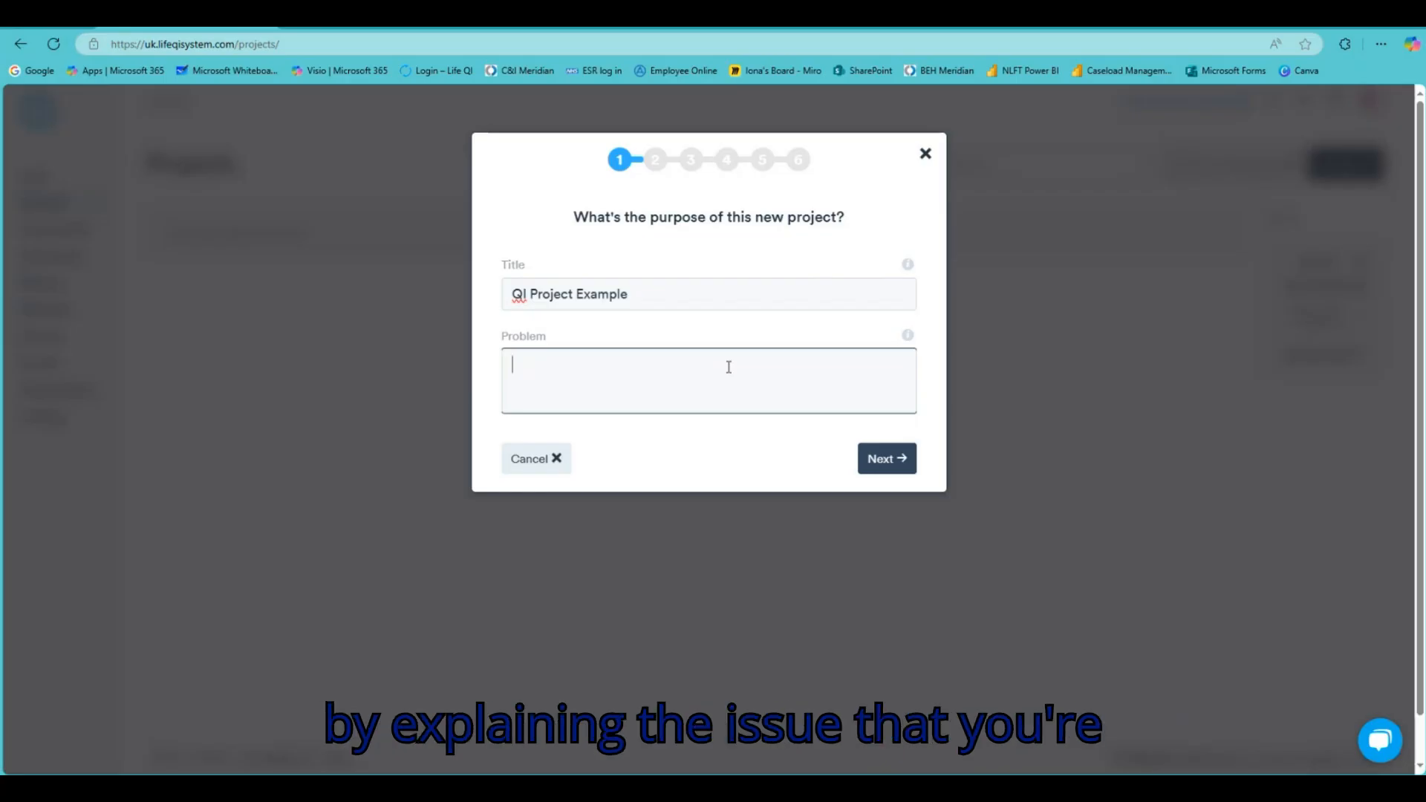
{"action": "type", "text": "People"}
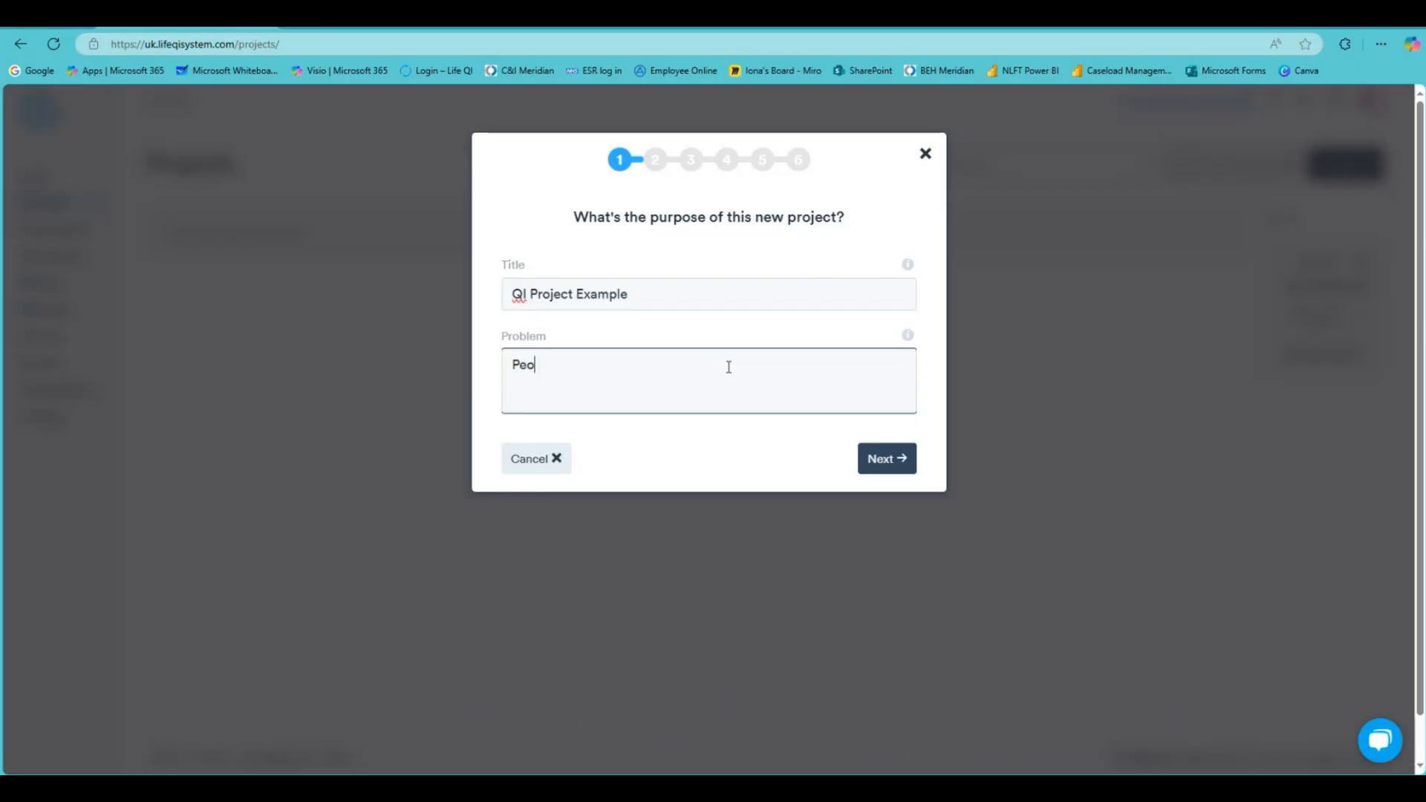
{"action": "type", "text": "don't know how to use LifeQI."}
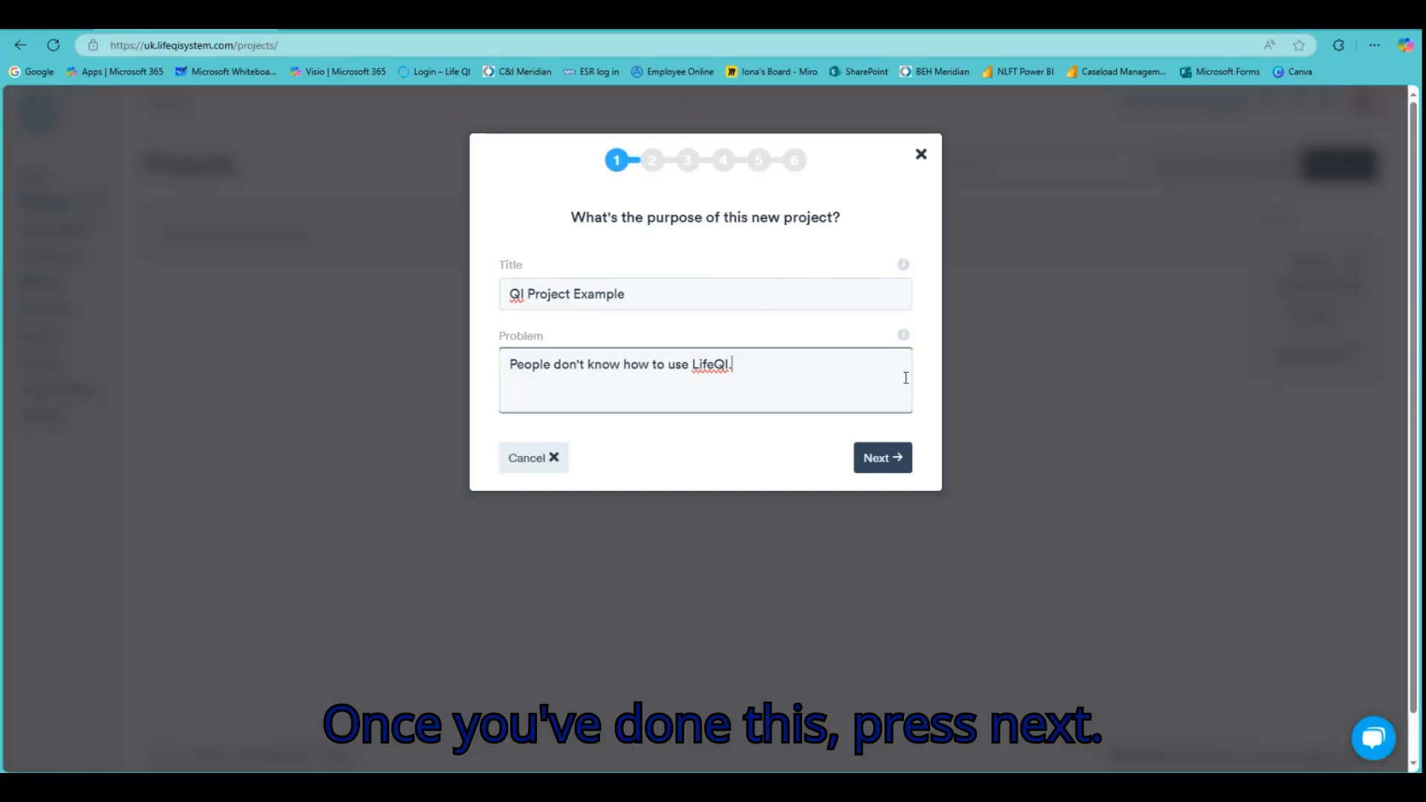
{"action": "left_click", "coordinate": [895, 459]}
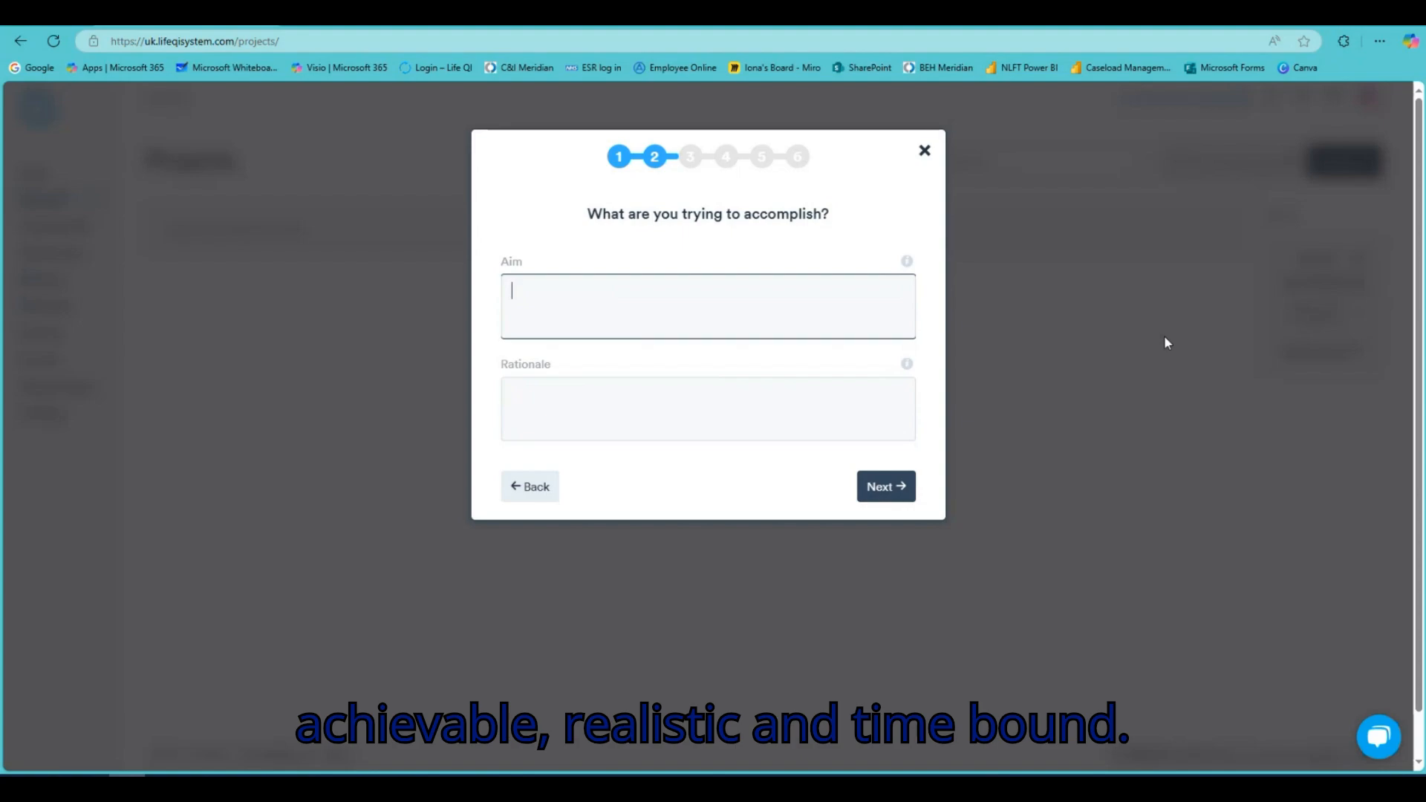
Complete the aim statement about 60% of people, consulting the aim-writing guidance
{"action": "type", "text": "F"}
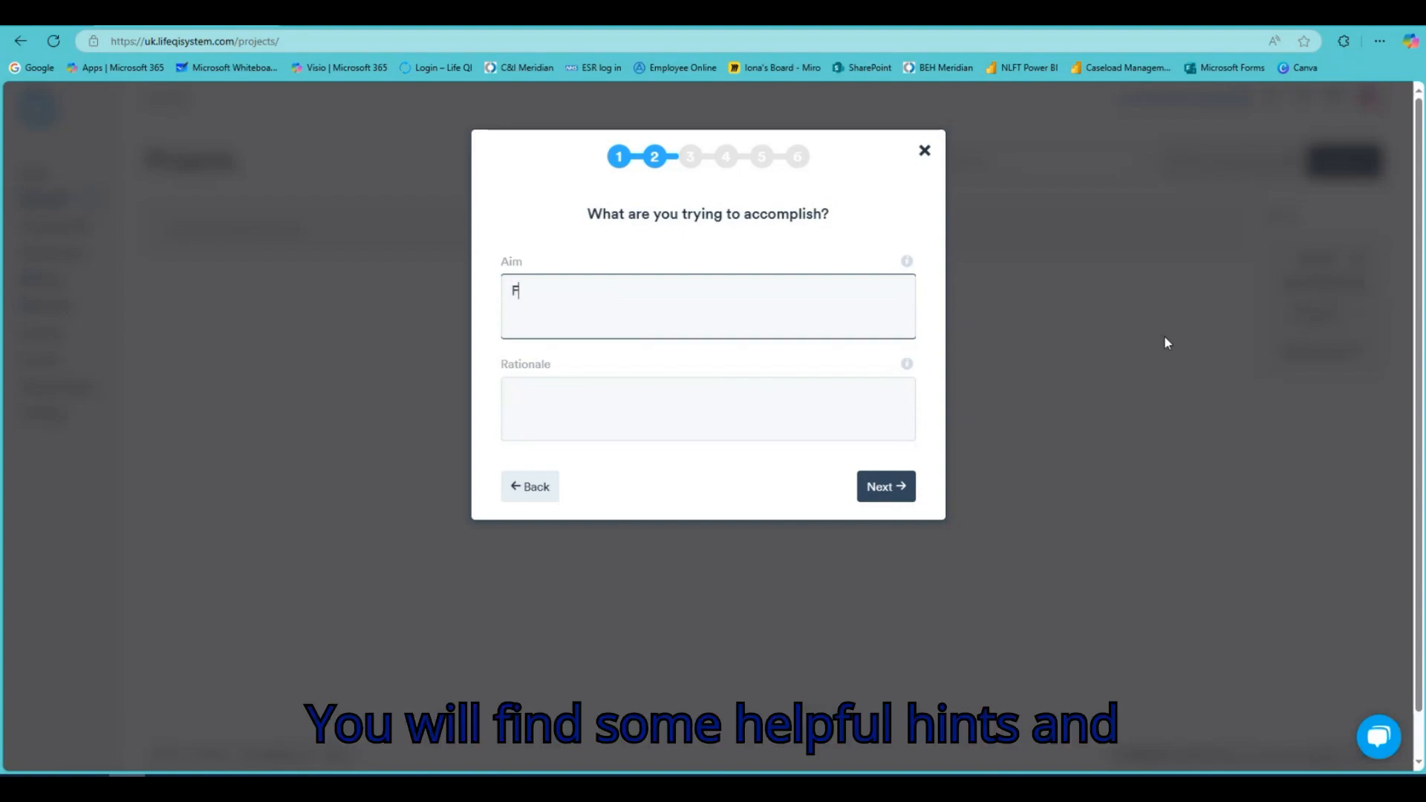
{"action": "type", "text": "or"}
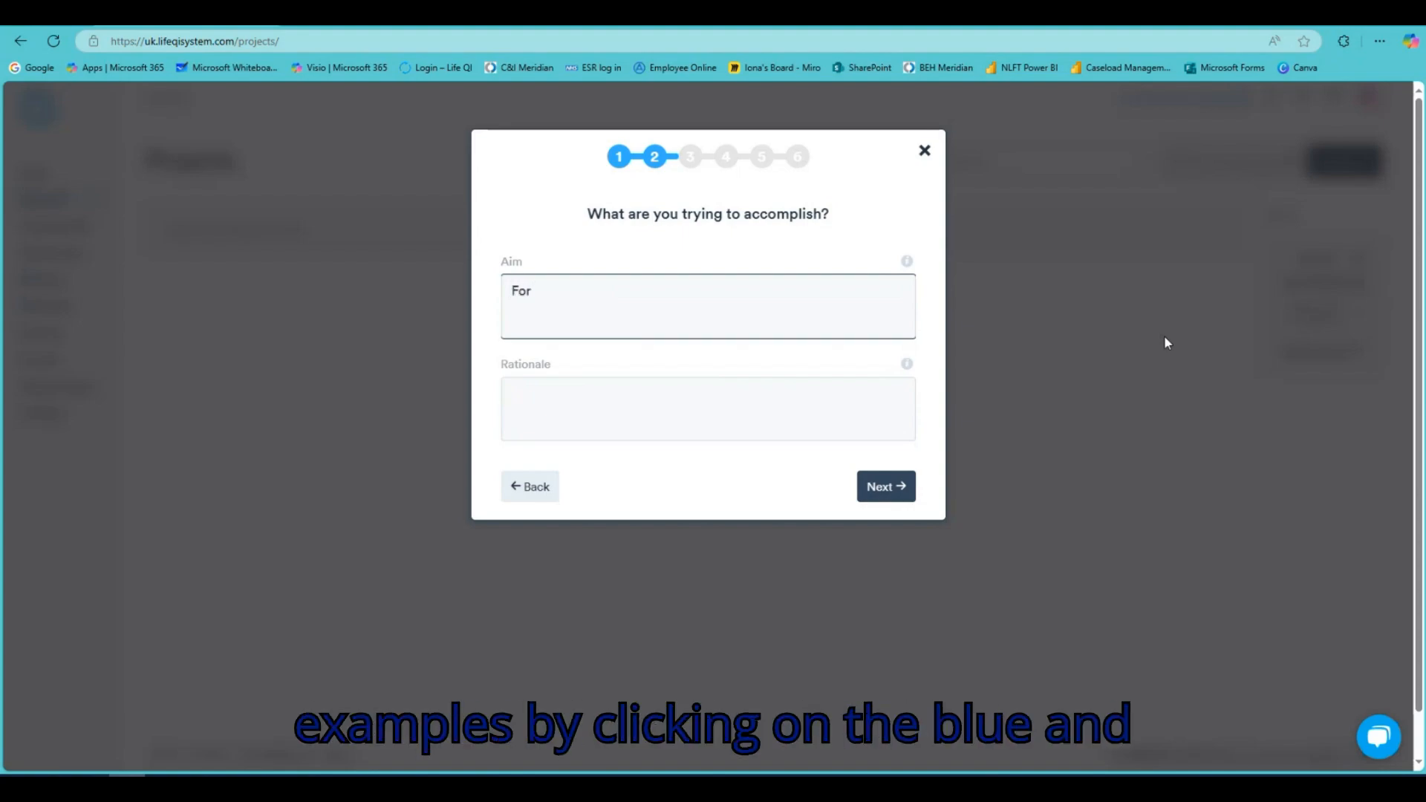
{"action": "type", "text": " 60% or p"}
{"action": "key", "text": "BackSpace"}
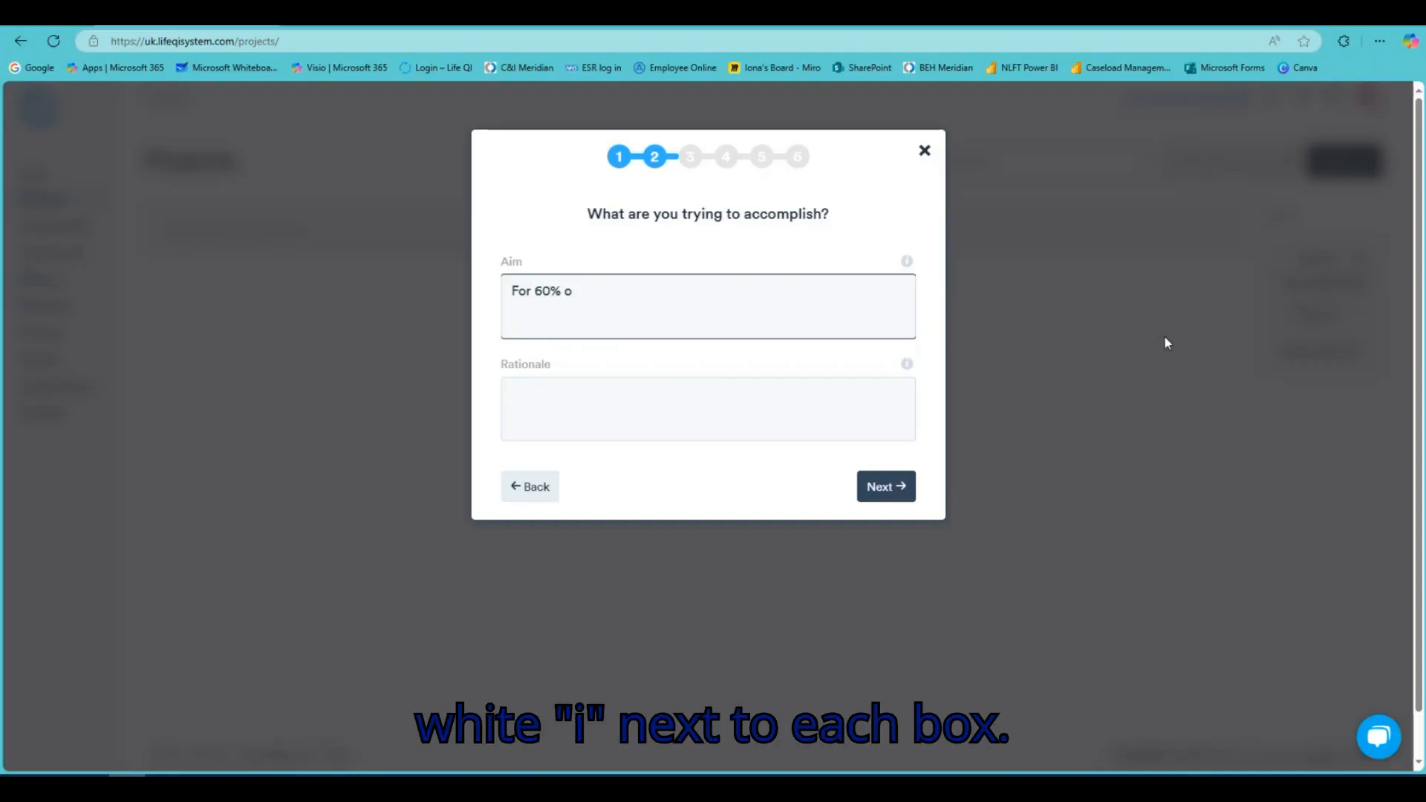
{"action": "type", "text": "f"}
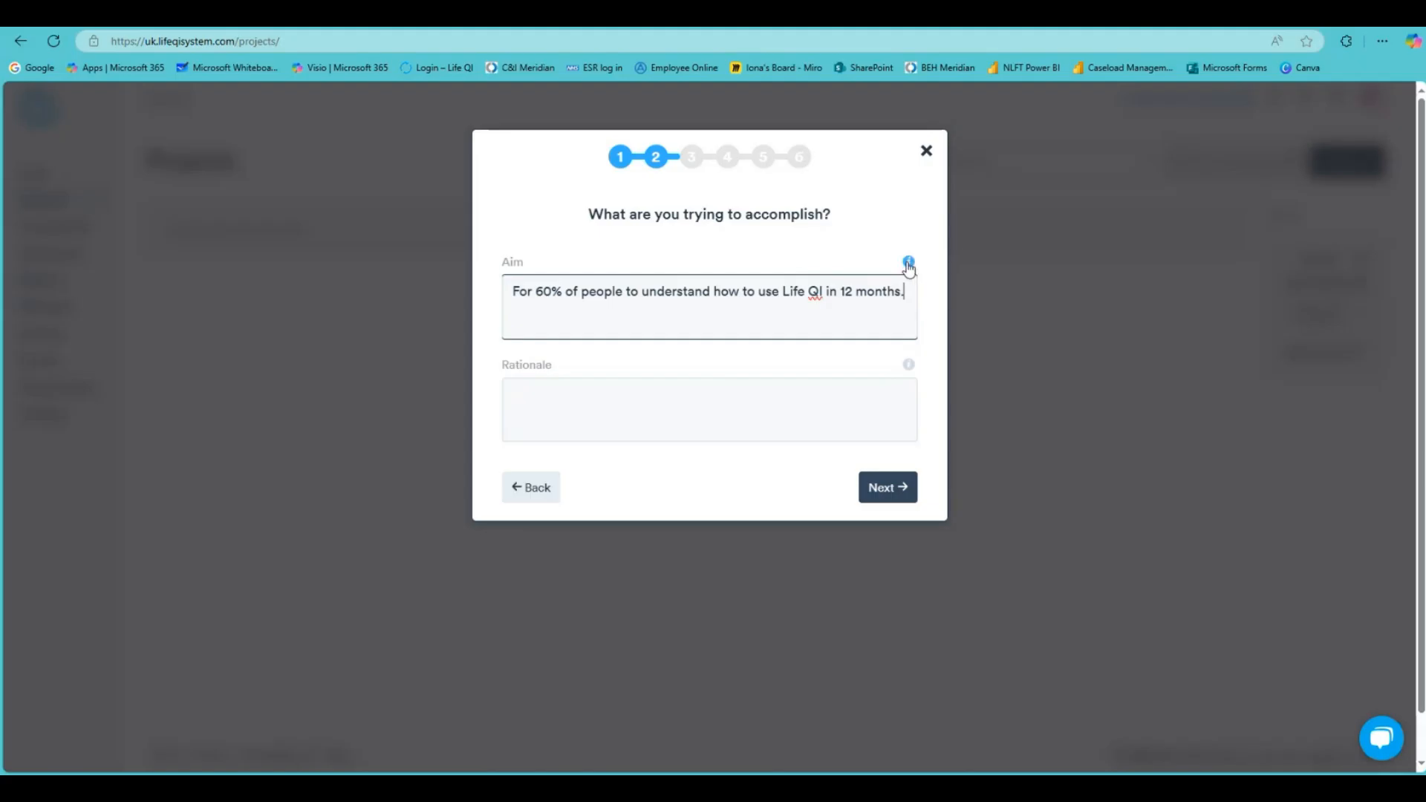
{"action": "left_click", "coordinate": [909, 266]}
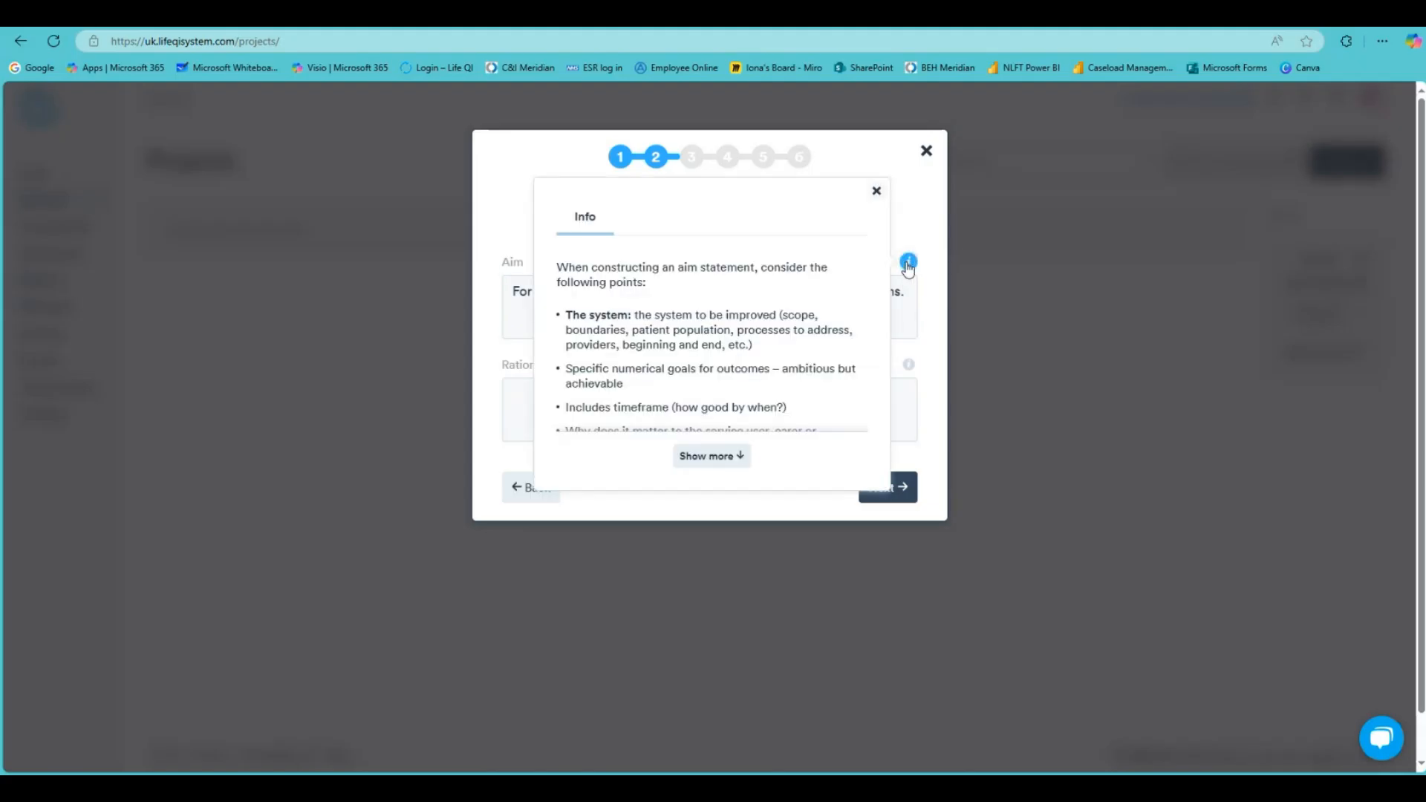
{"action": "left_click", "coordinate": [708, 455]}
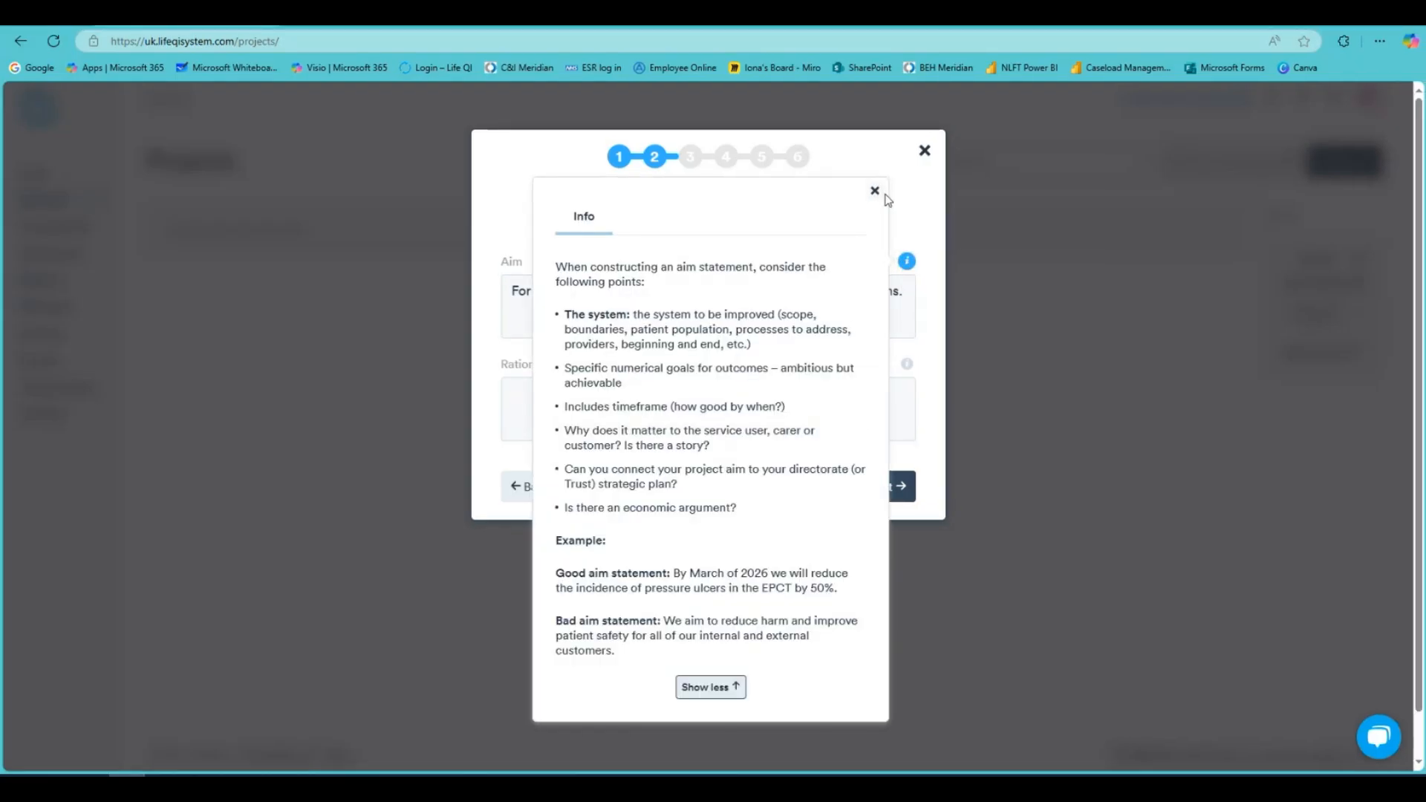
{"action": "left_click", "coordinate": [875, 191]}
Enter the rationale 'To help people to use LifeQI.' and advance to the team step
{"action": "left_click", "coordinate": [726, 394]}
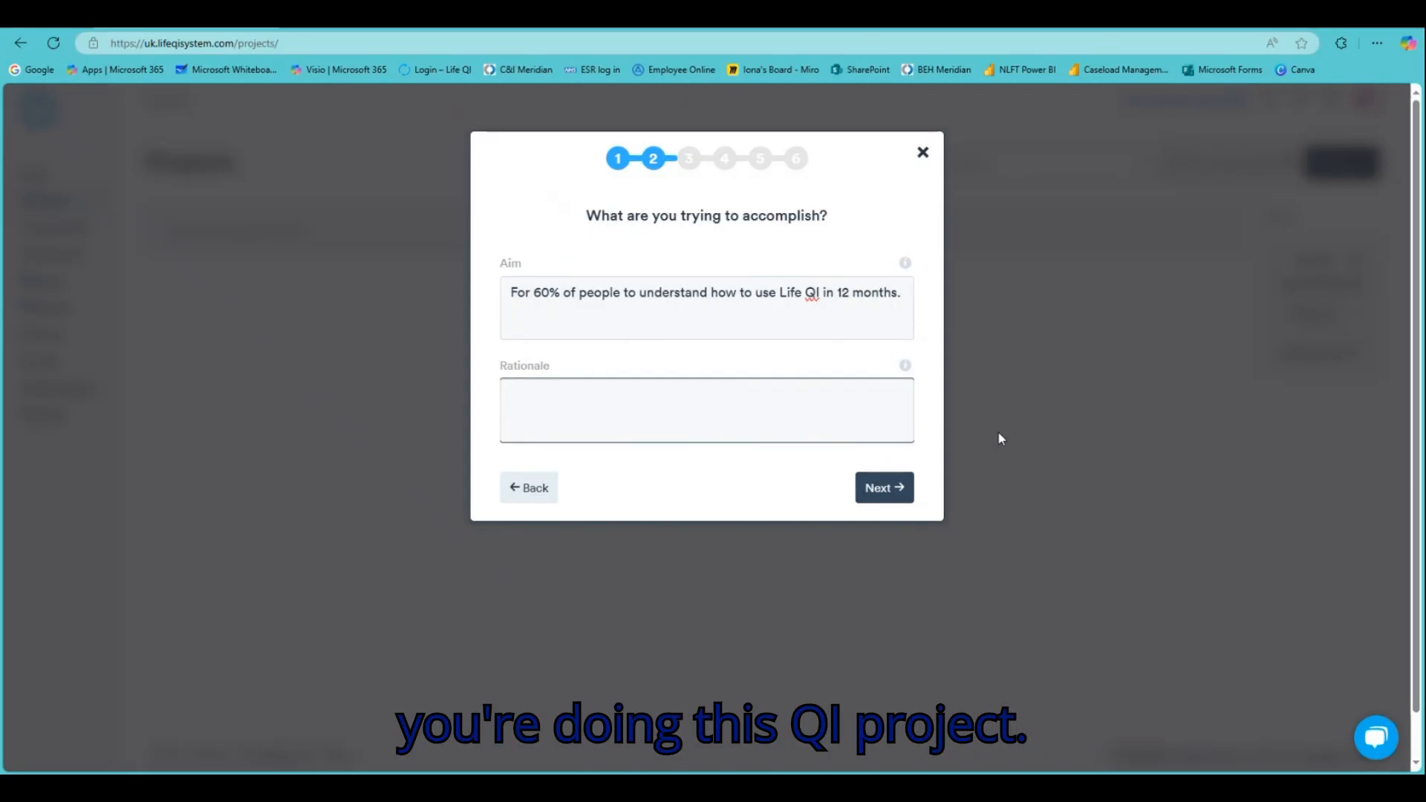
{"action": "type", "text": "To help people to use LifeQI."}
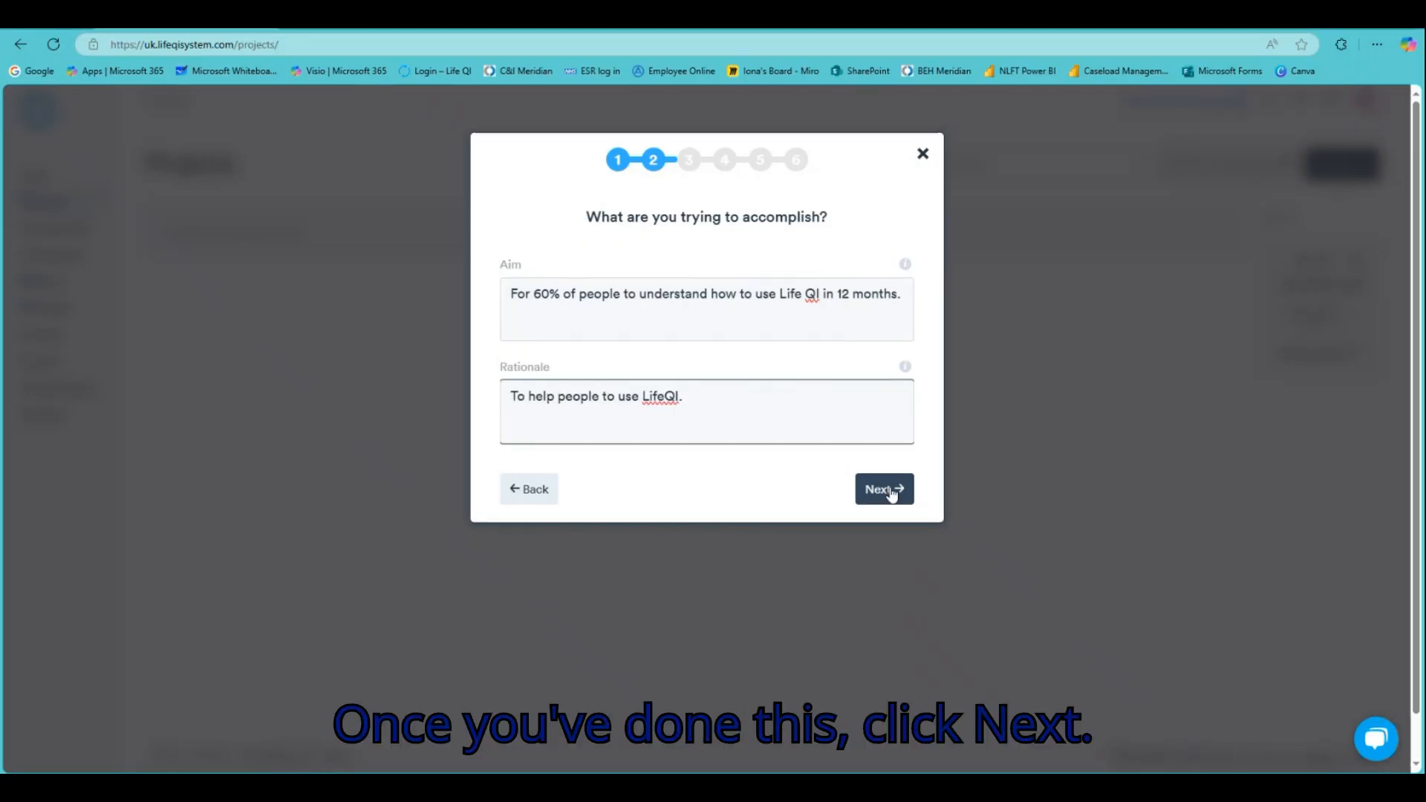
{"action": "left_click", "coordinate": [891, 491]}
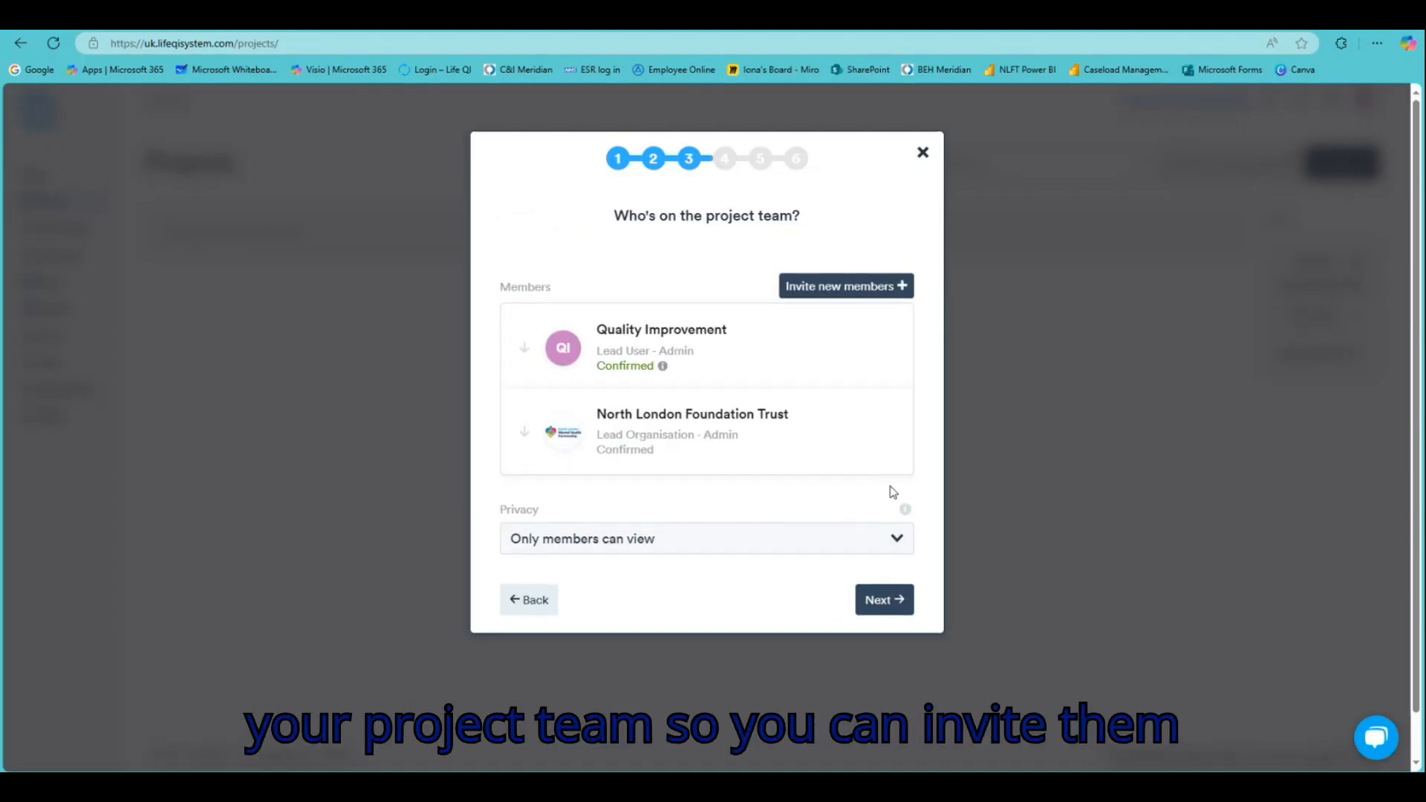
Find a colleague by name and add them to the team as Improvement Advisor
{"action": "left_click", "coordinate": [874, 291]}
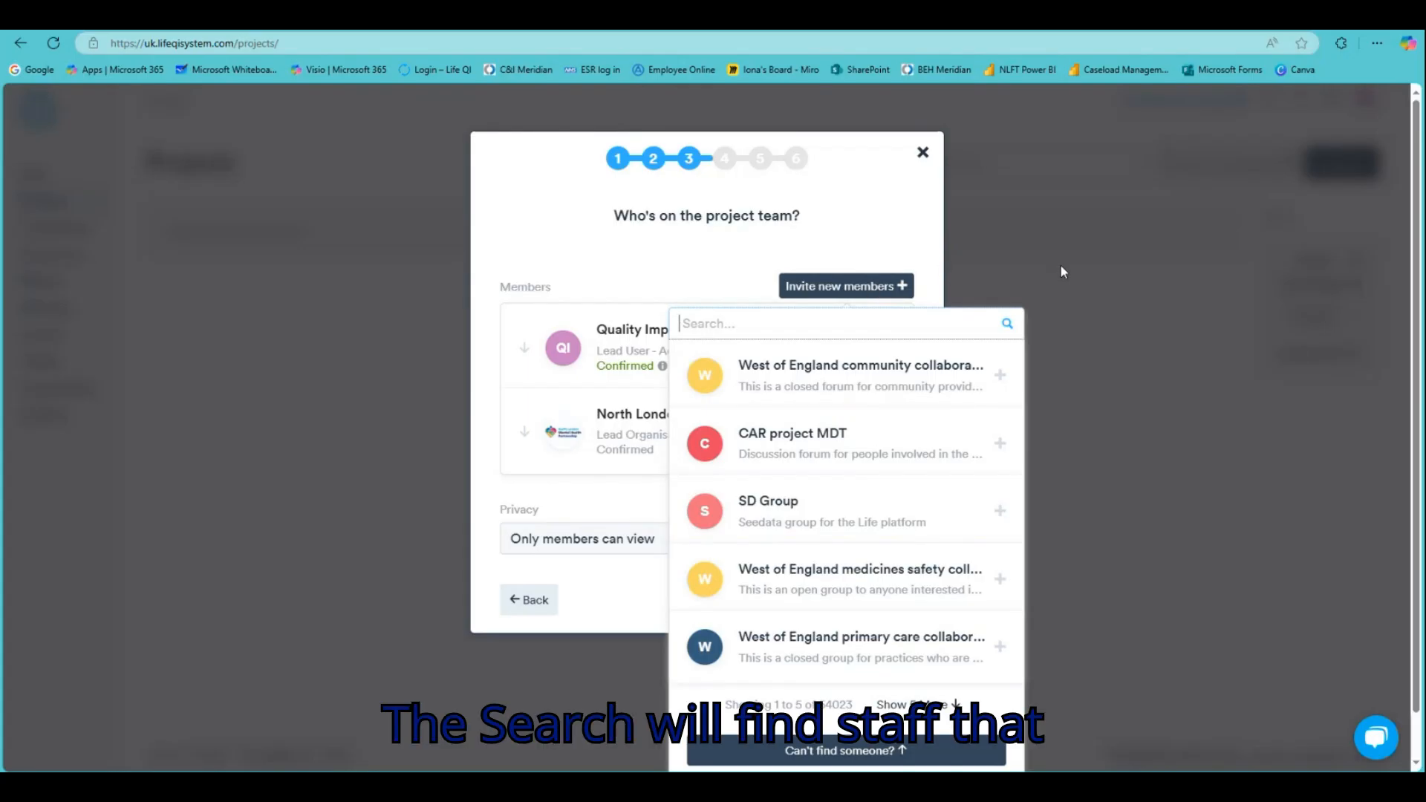
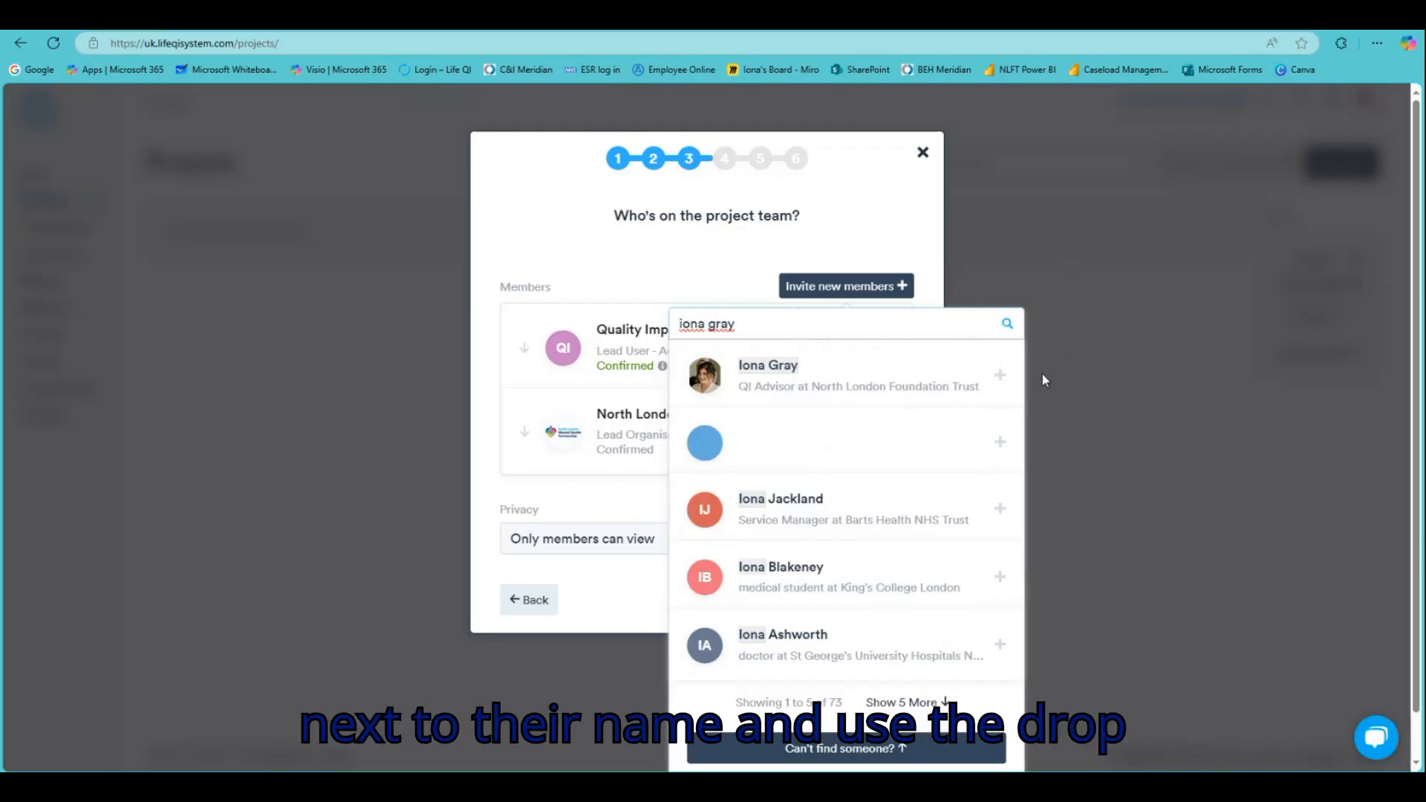
{"action": "left_click", "coordinate": [1001, 378]}
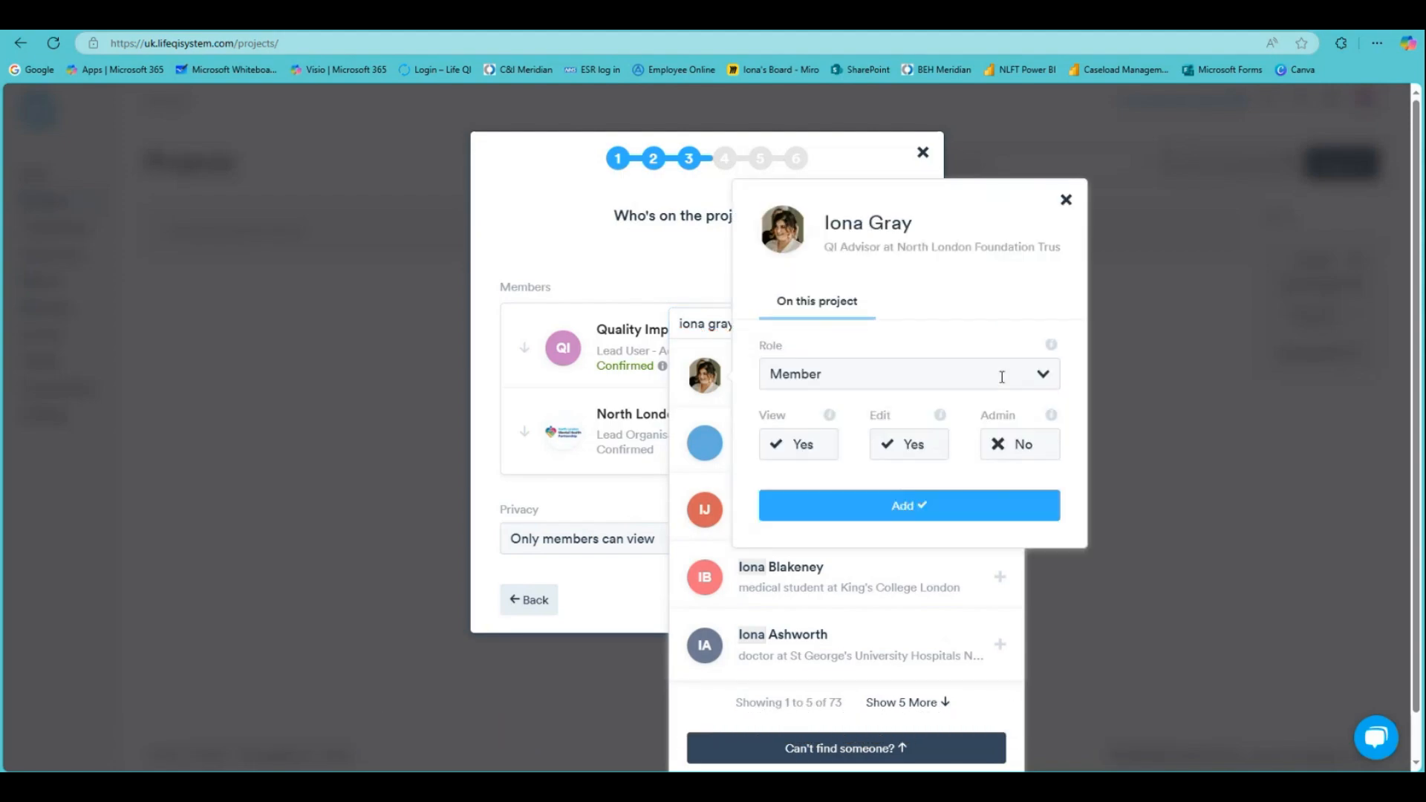
{"action": "left_click", "coordinate": [896, 376]}
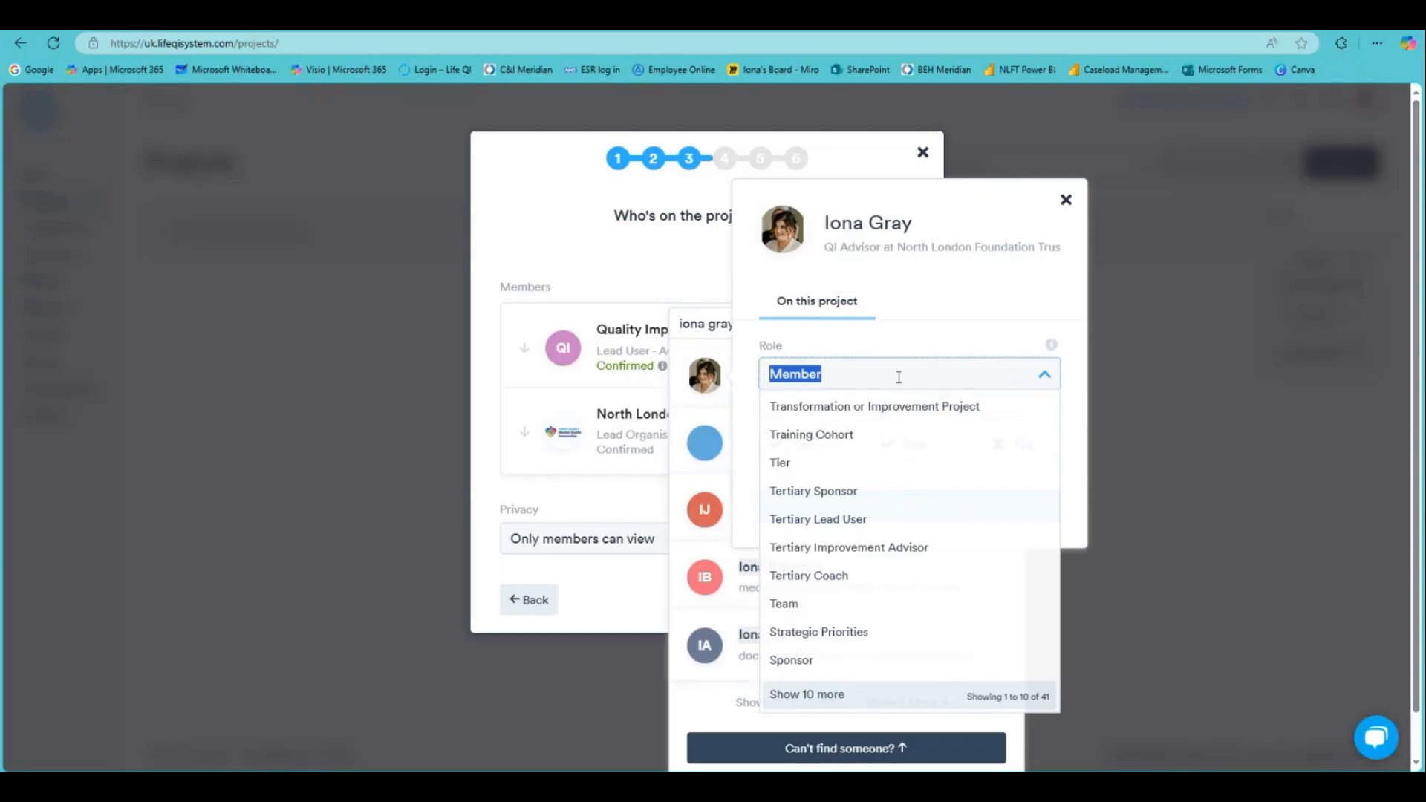
{"action": "type", "text": "improvem"}
{"action": "left_click", "coordinate": [889, 409]}
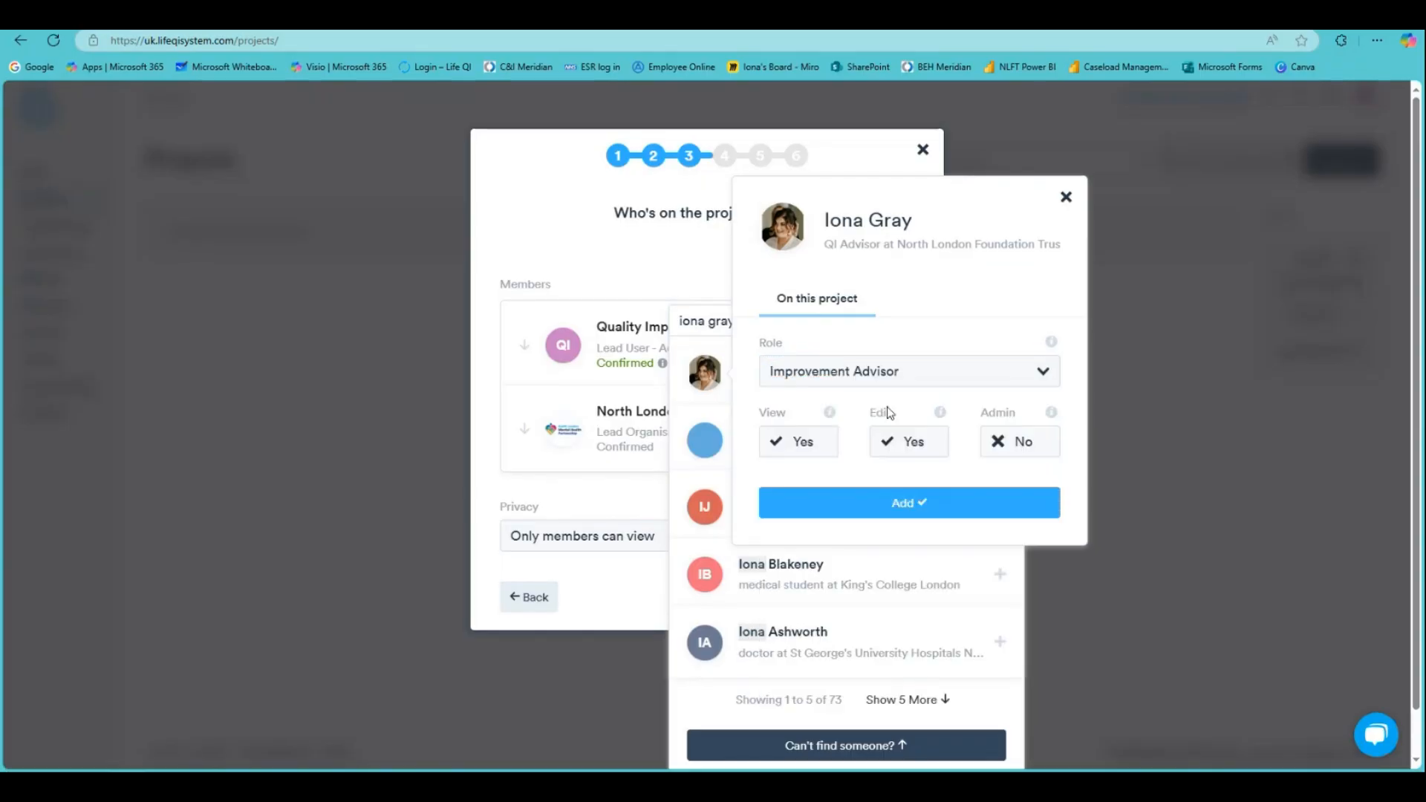
{"action": "left_click", "coordinate": [959, 508]}
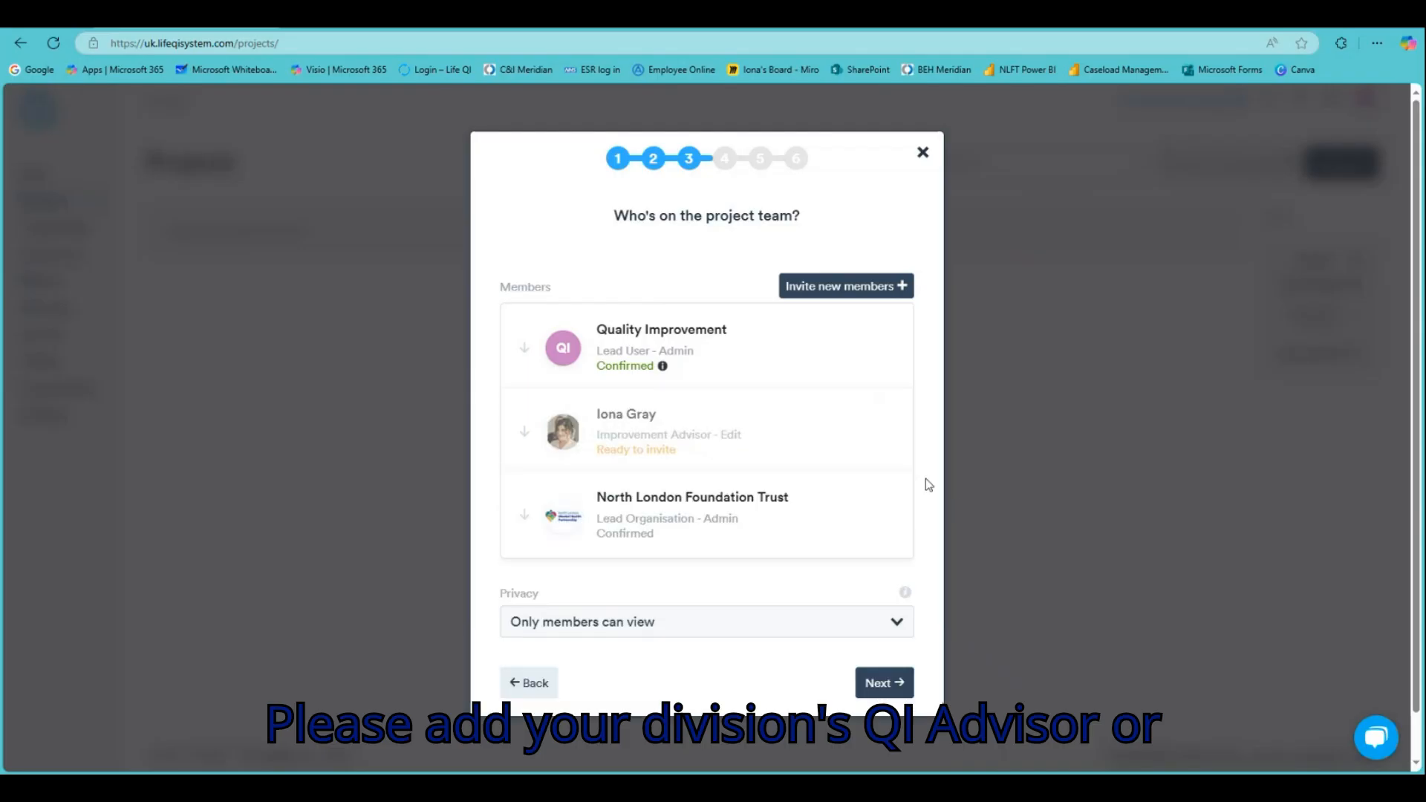
Search 'nlft' and add Corporate (NLFT) to the team with the Division role
{"action": "left_click", "coordinate": [904, 292]}
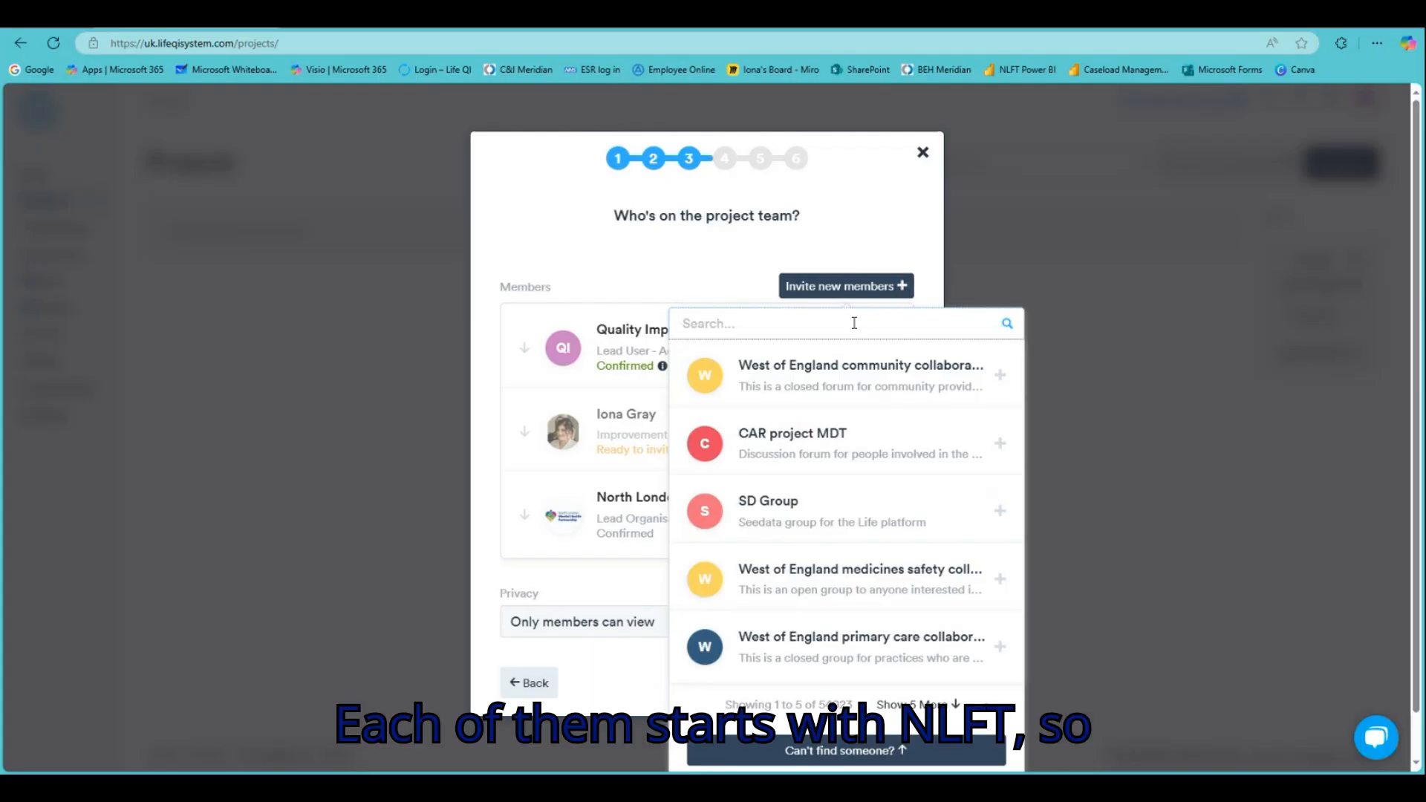
{"action": "type", "text": "nlf"}
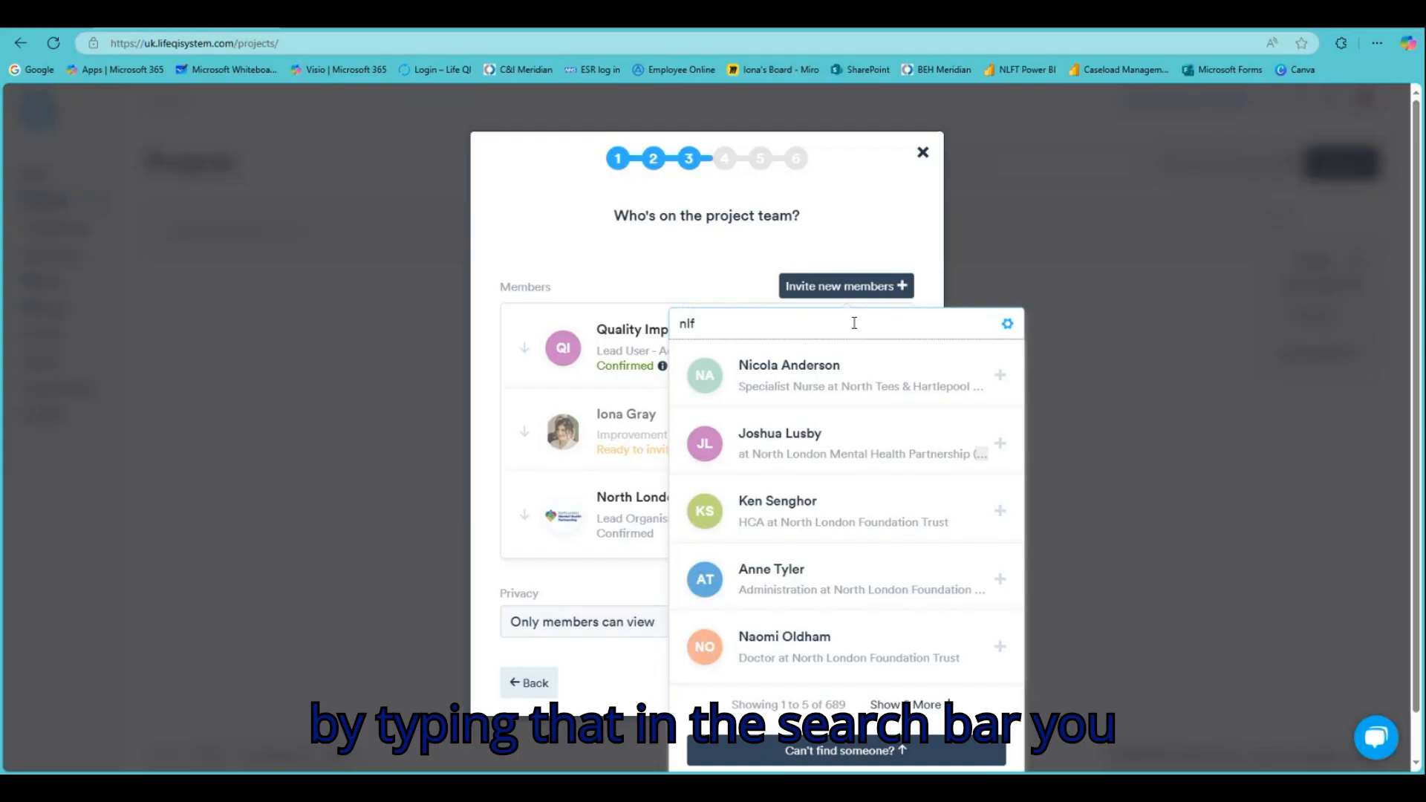
{"action": "type", "text": "t"}
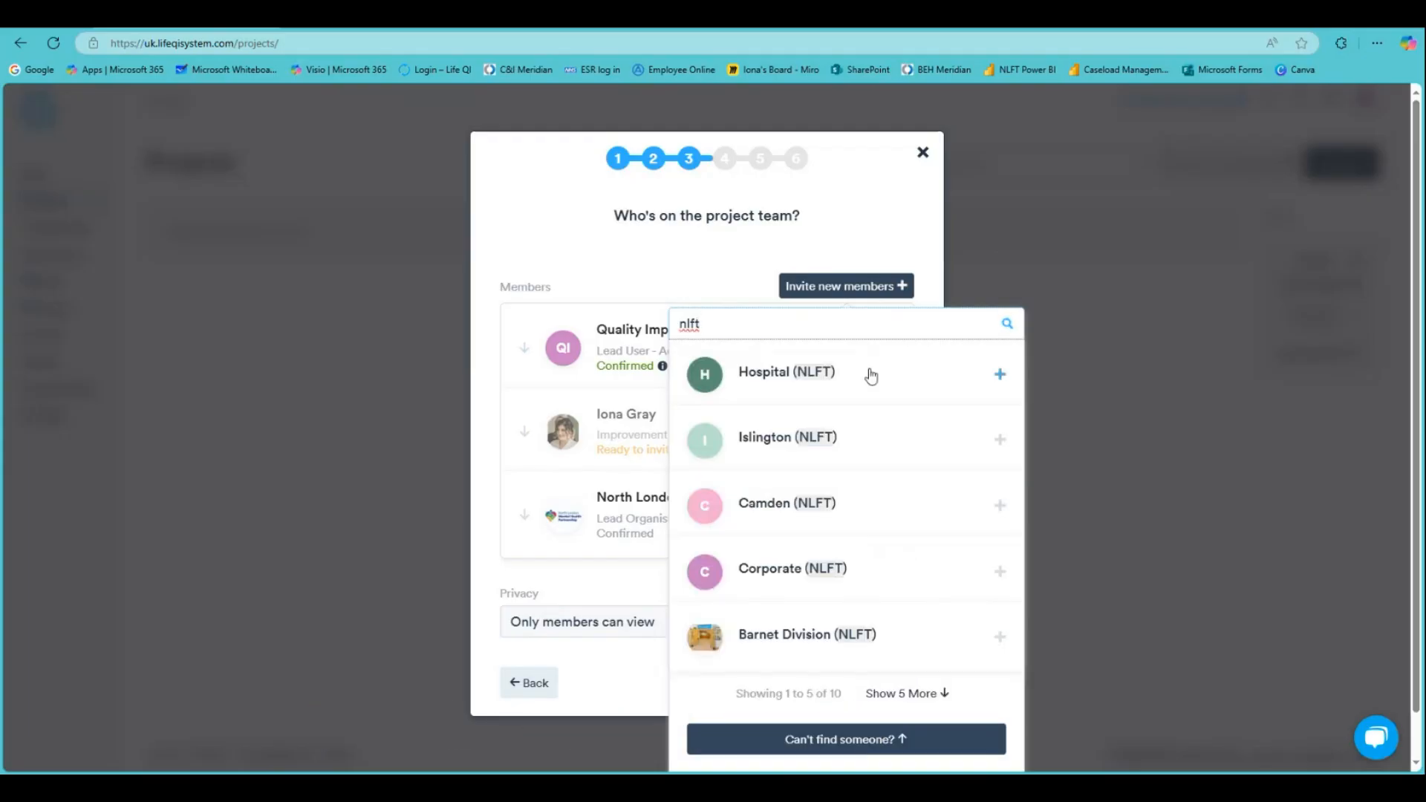
{"action": "left_click", "coordinate": [1000, 573]}
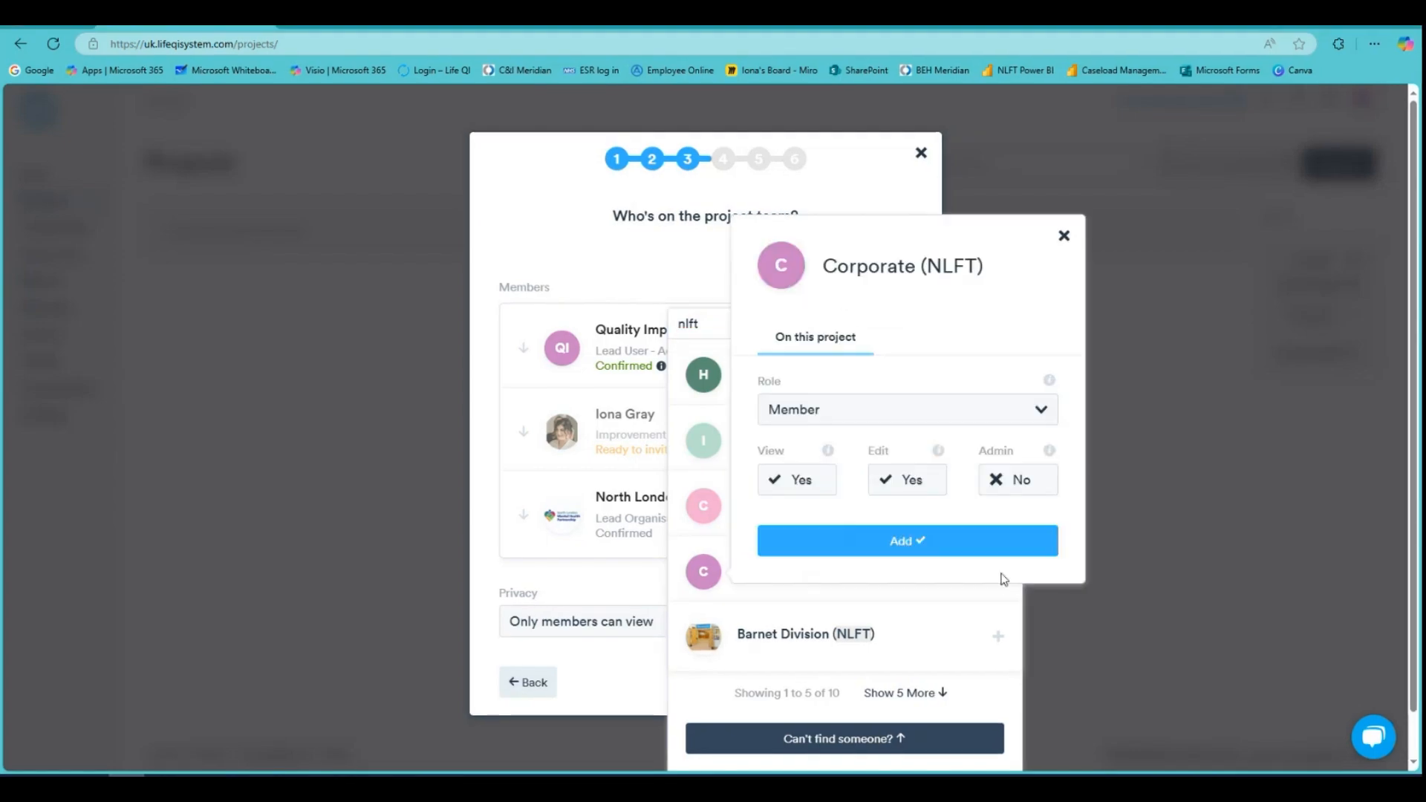
{"action": "left_click", "coordinate": [801, 402]}
{"action": "type", "text": "divi"}
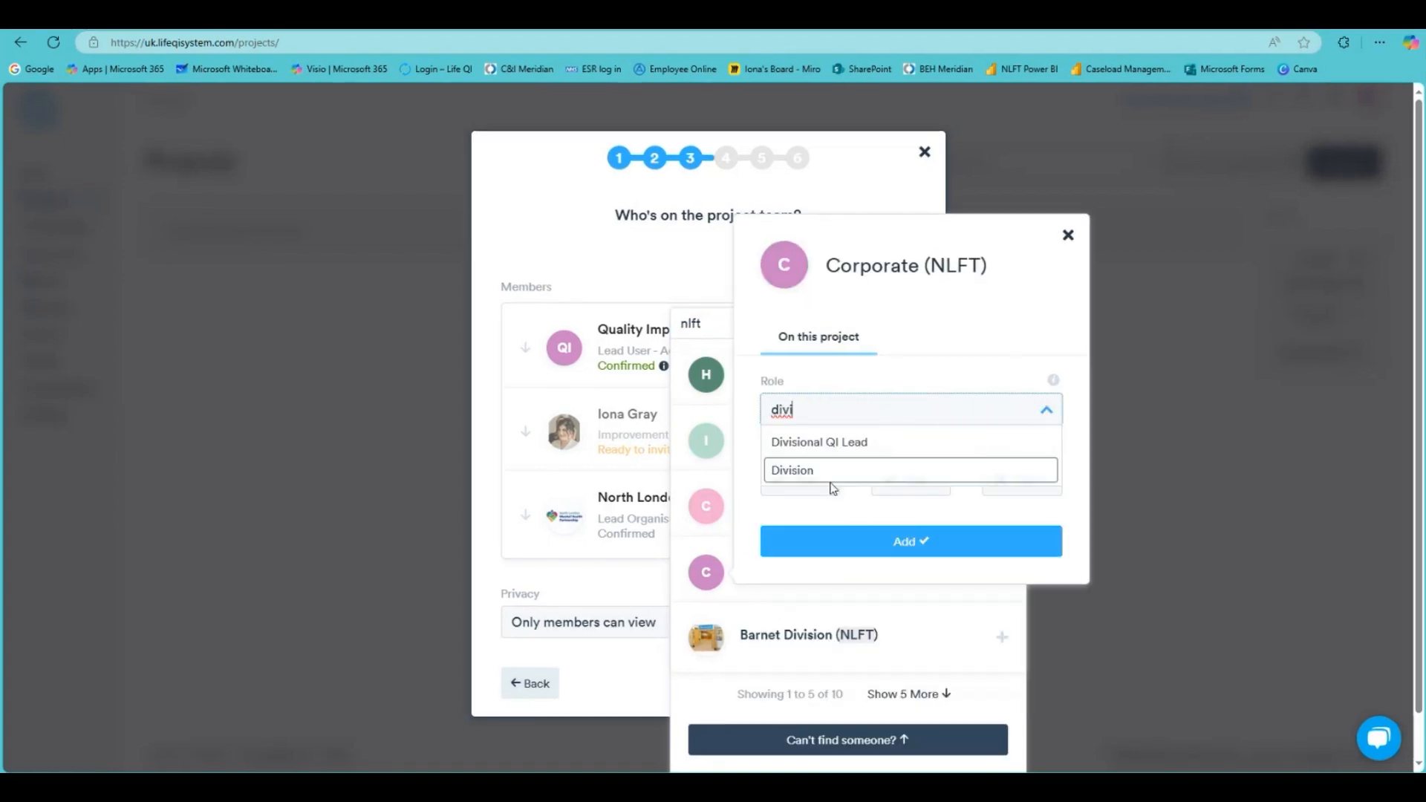
{"action": "left_click", "coordinate": [829, 481]}
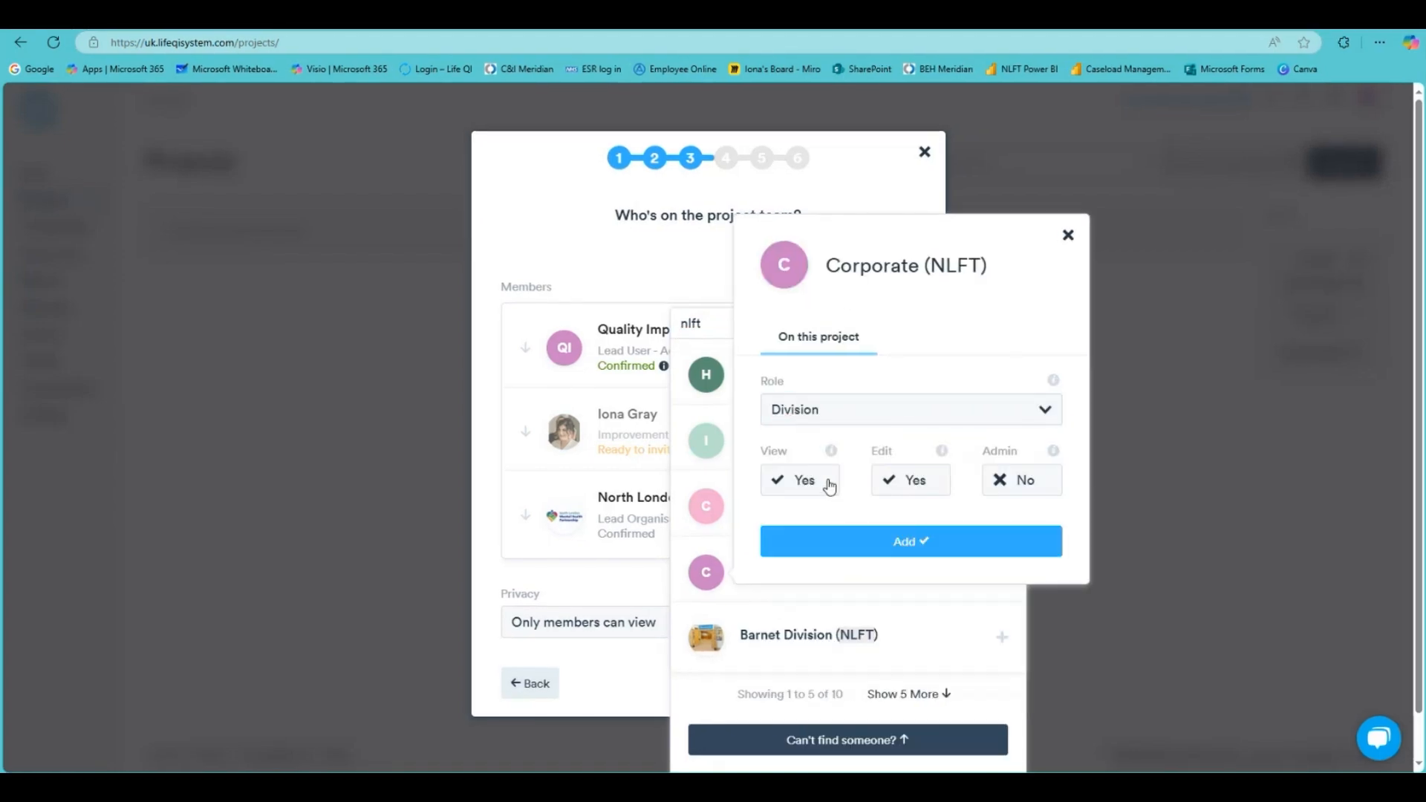
{"action": "left_click", "coordinate": [913, 559]}
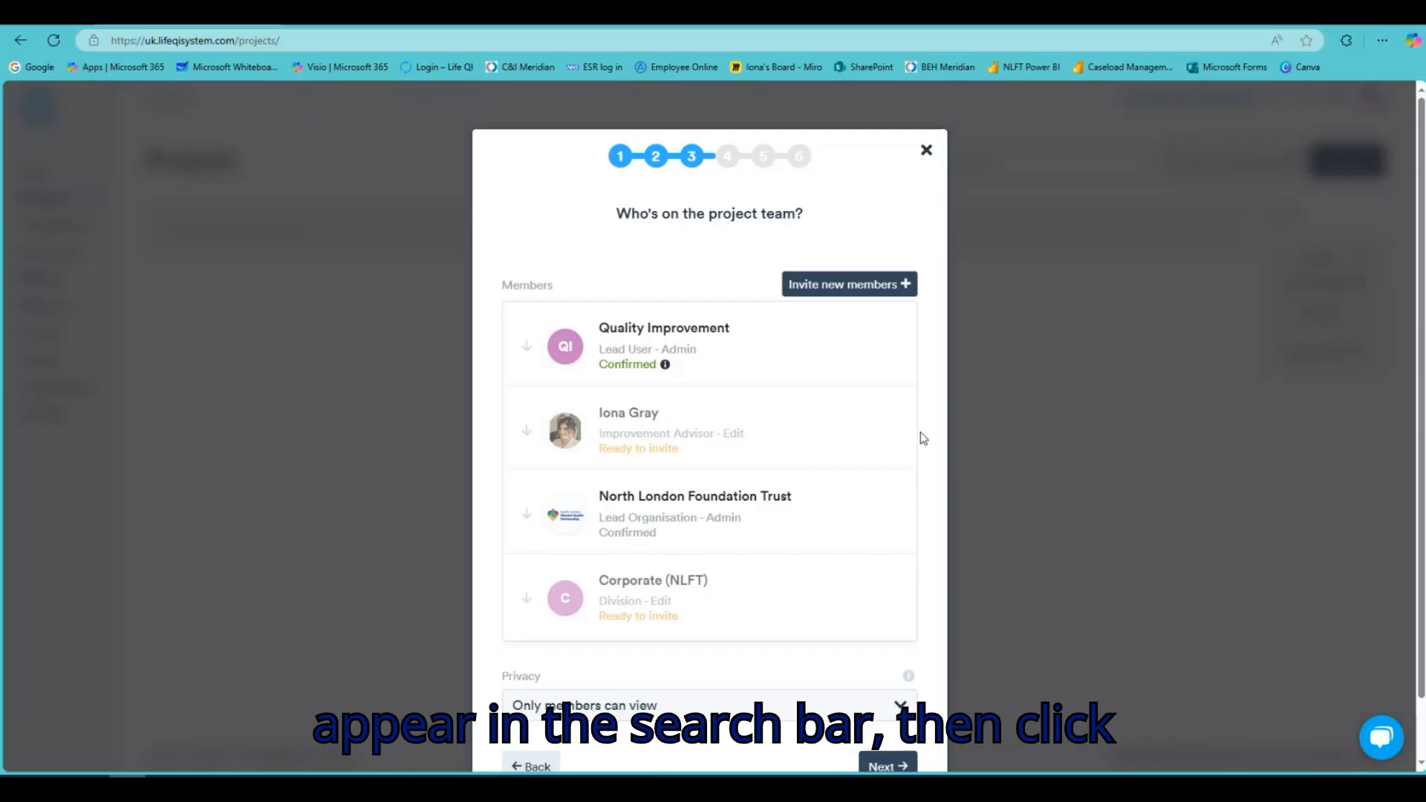
Send a project invitation to a new person's e-mail address
{"action": "left_click", "coordinate": [905, 295]}
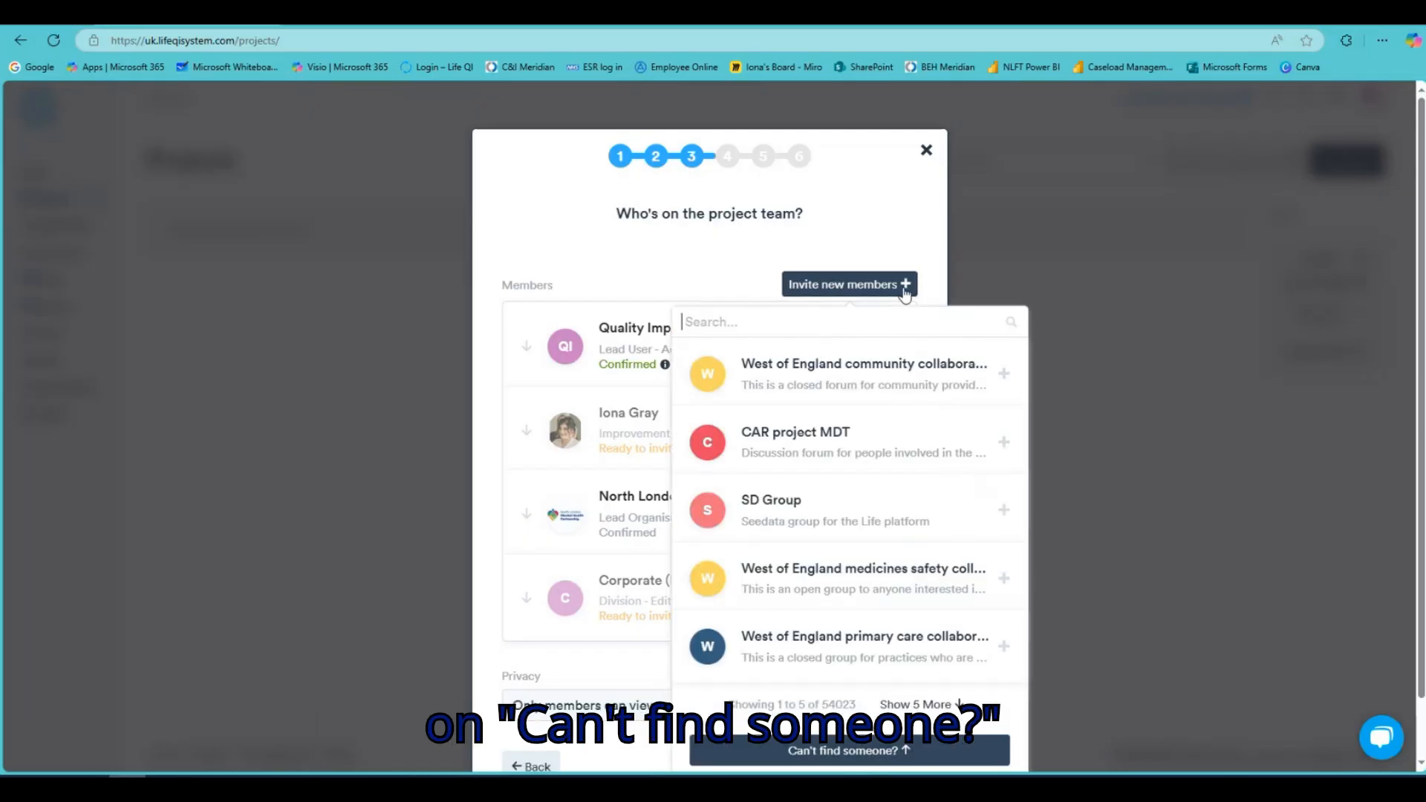
{"action": "left_click", "coordinate": [903, 752]}
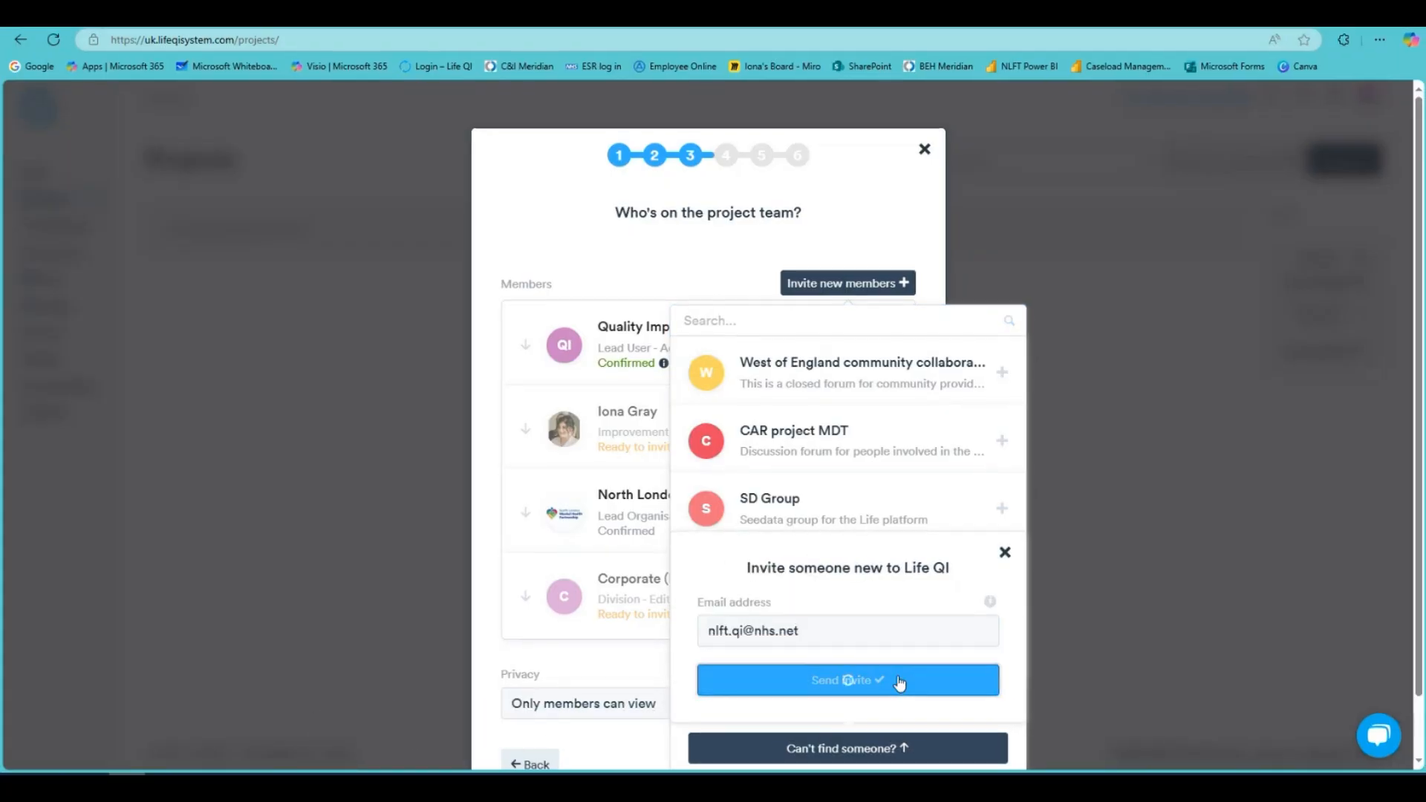
{"action": "left_click", "coordinate": [901, 680]}
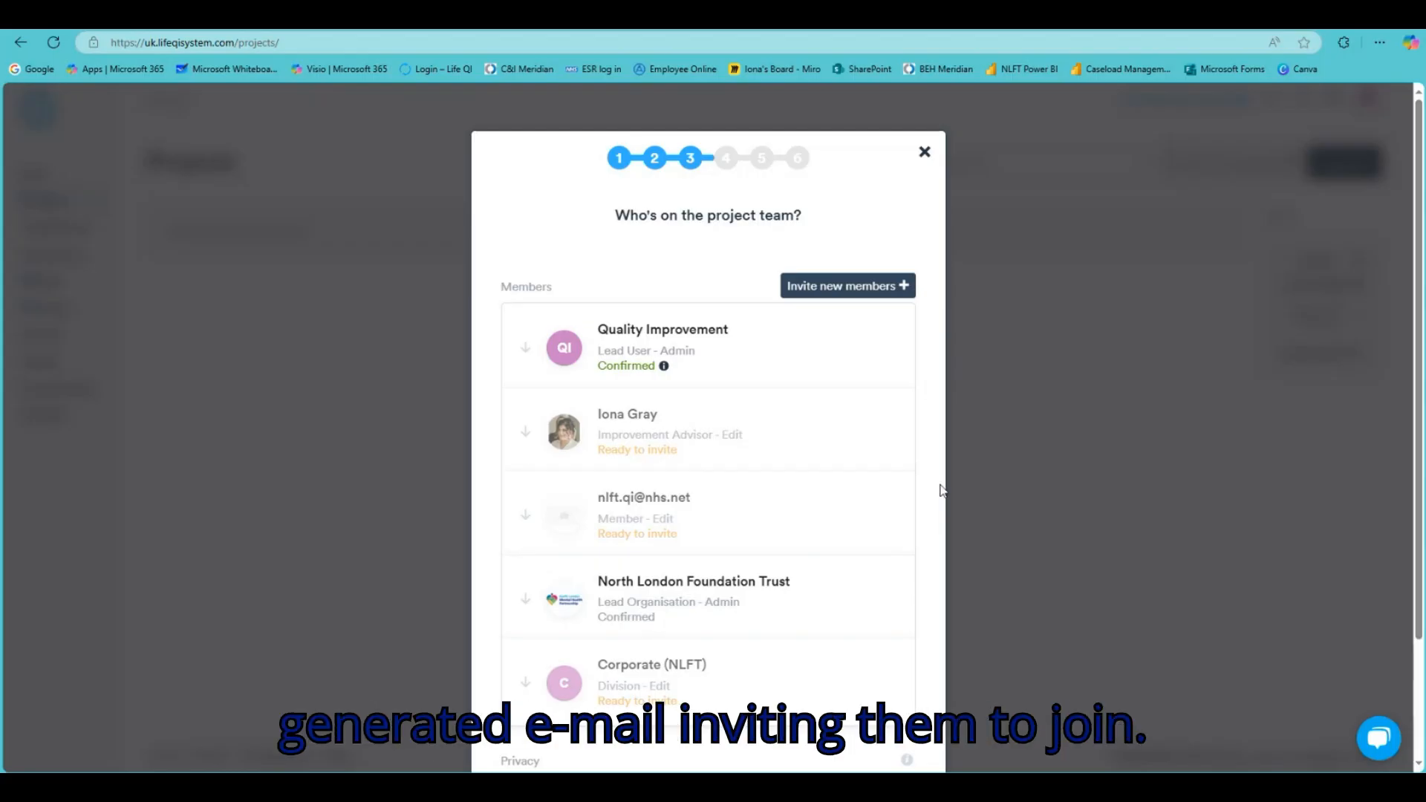
Keep project privacy set to Only members can view
{"action": "scroll", "coordinate": [942, 488], "scroll_direction": "down", "scroll_amount": 2}
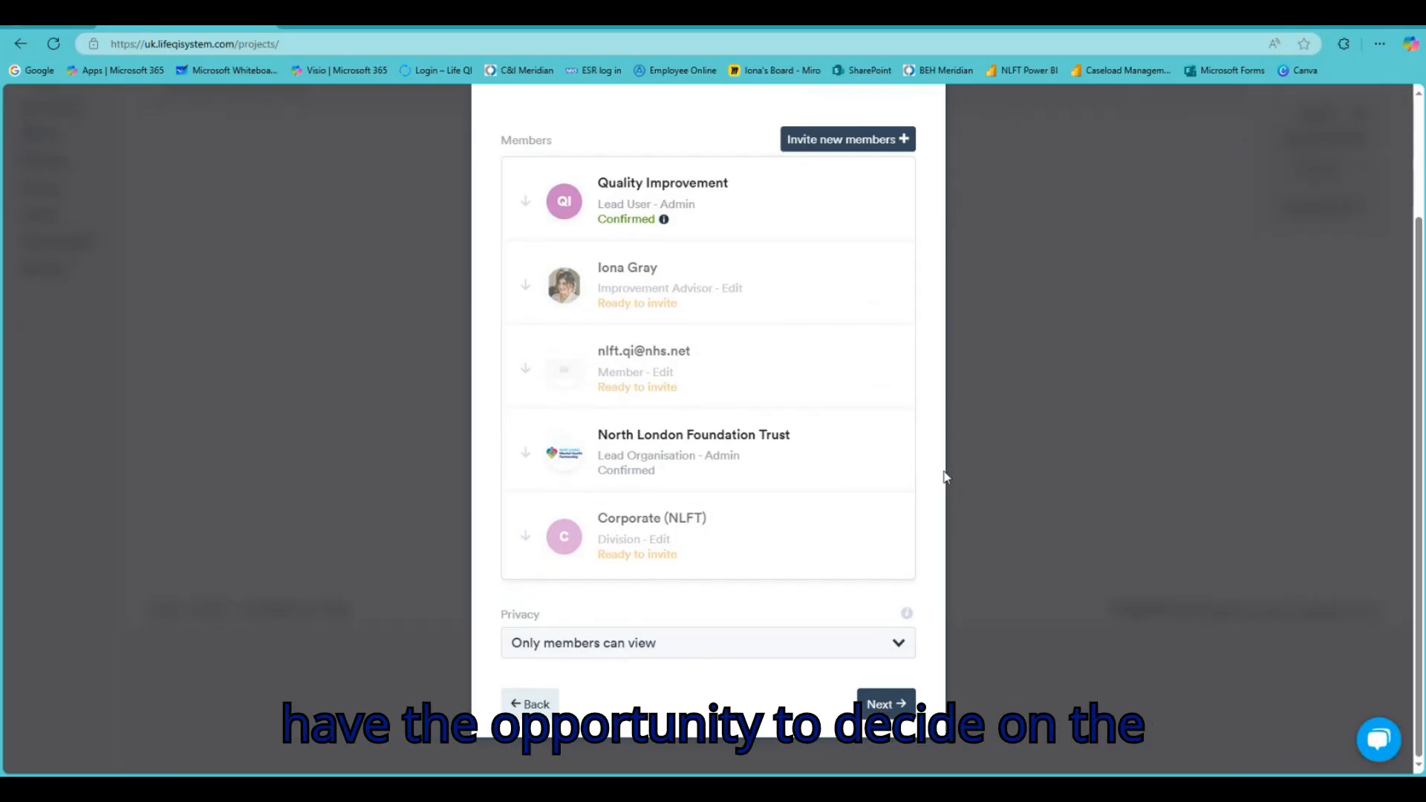
{"action": "left_click", "coordinate": [899, 642]}
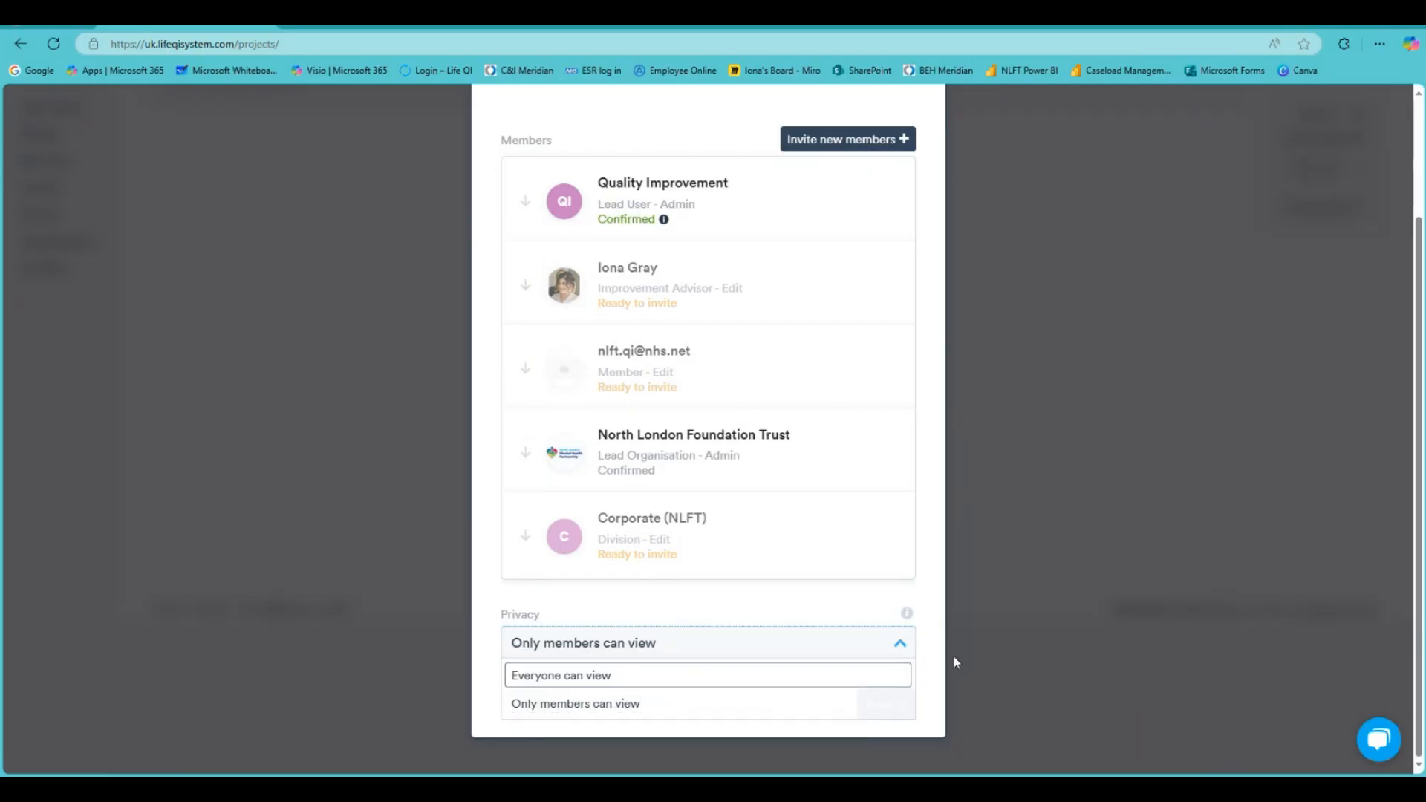
{"action": "left_click", "coordinate": [889, 609]}
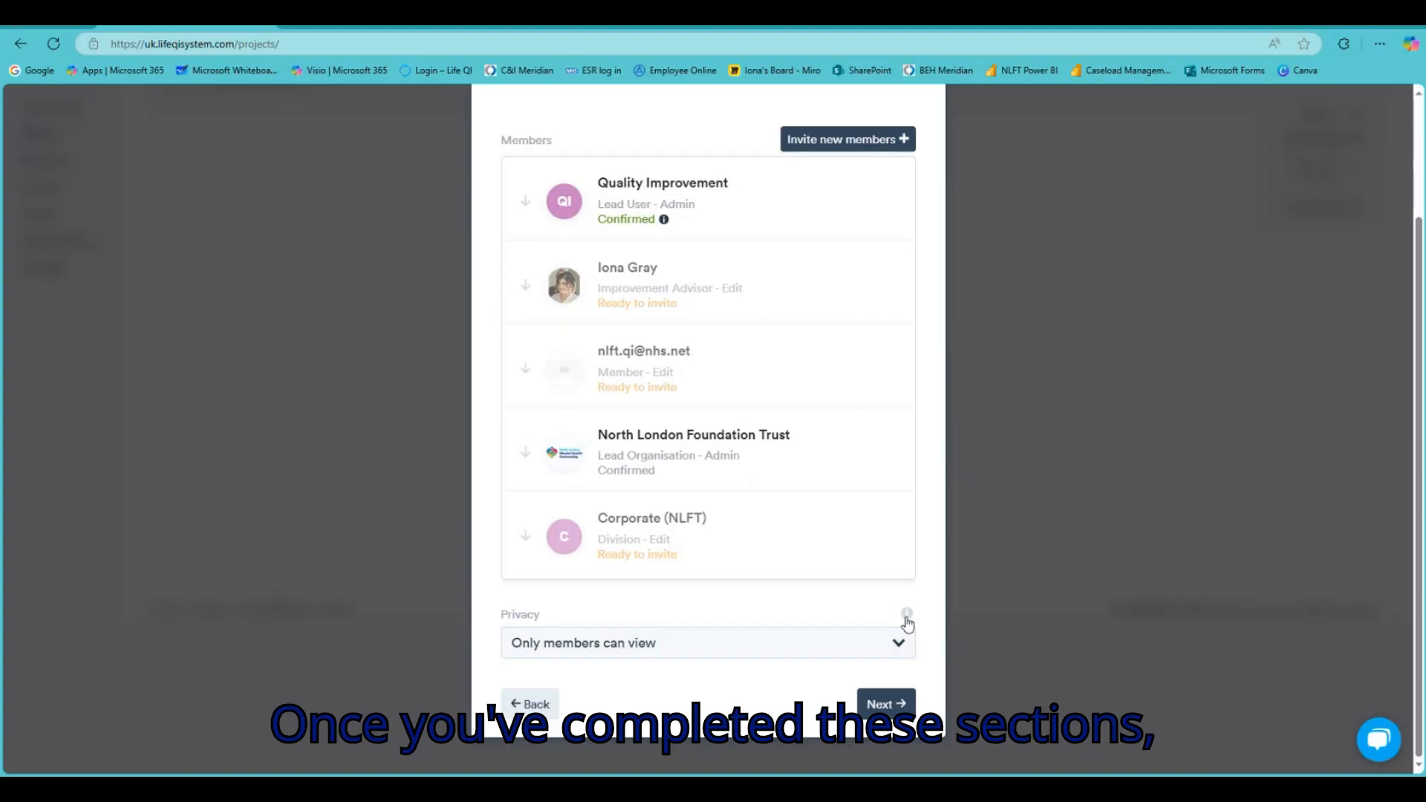
On the Categorise step, search 'nlft' and attach the NLFT Productivity tag
{"action": "left_click", "coordinate": [892, 706]}
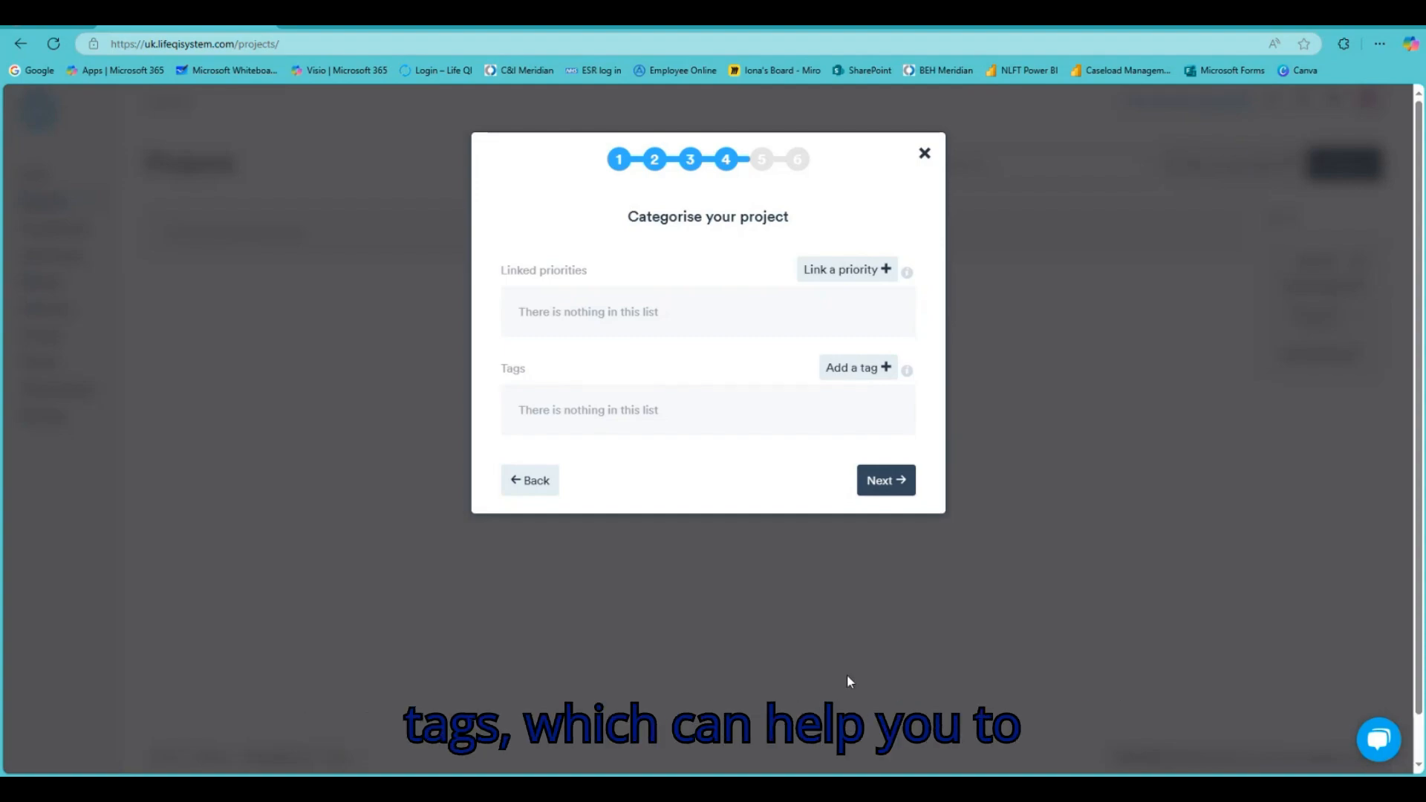
{"action": "left_click", "coordinate": [858, 372]}
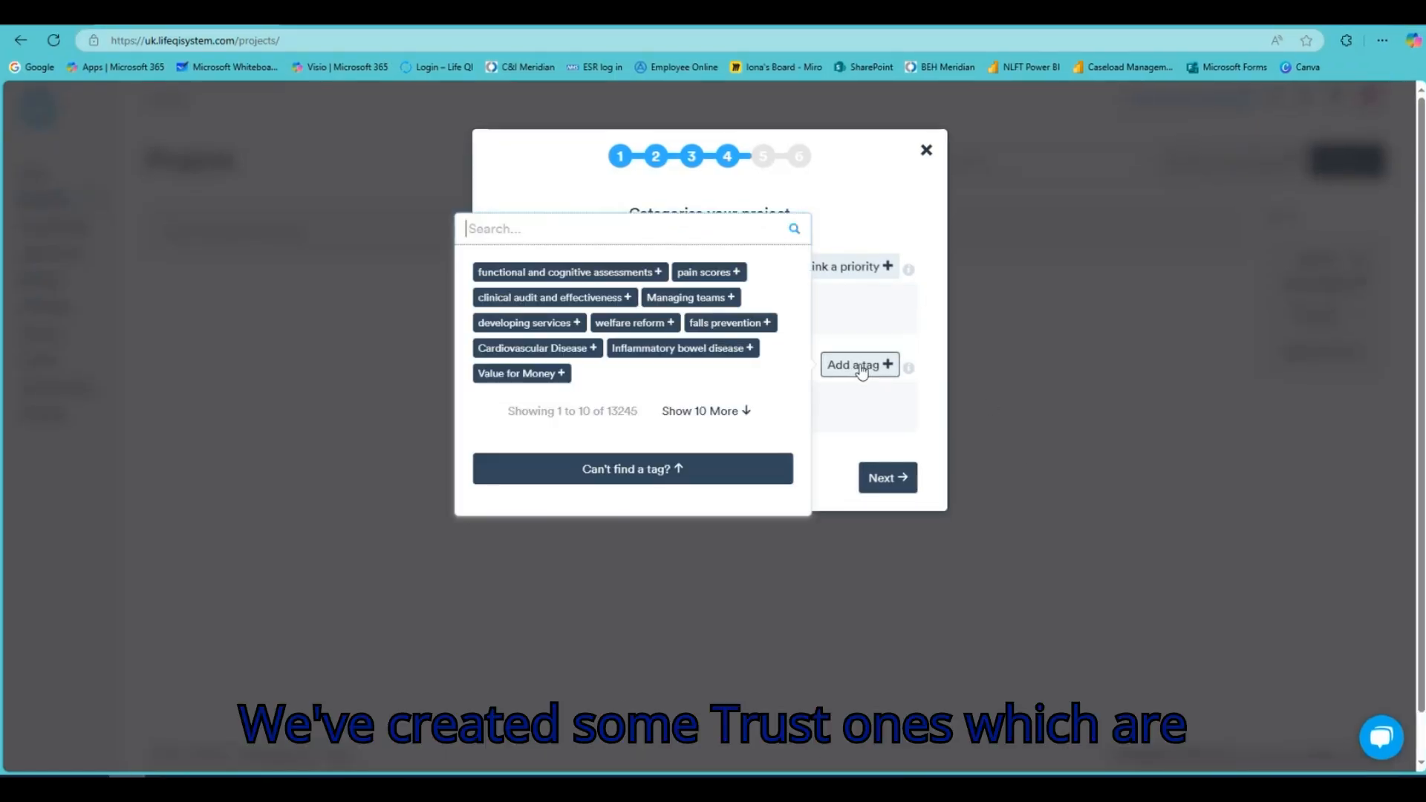
{"action": "type", "text": "nlft"}
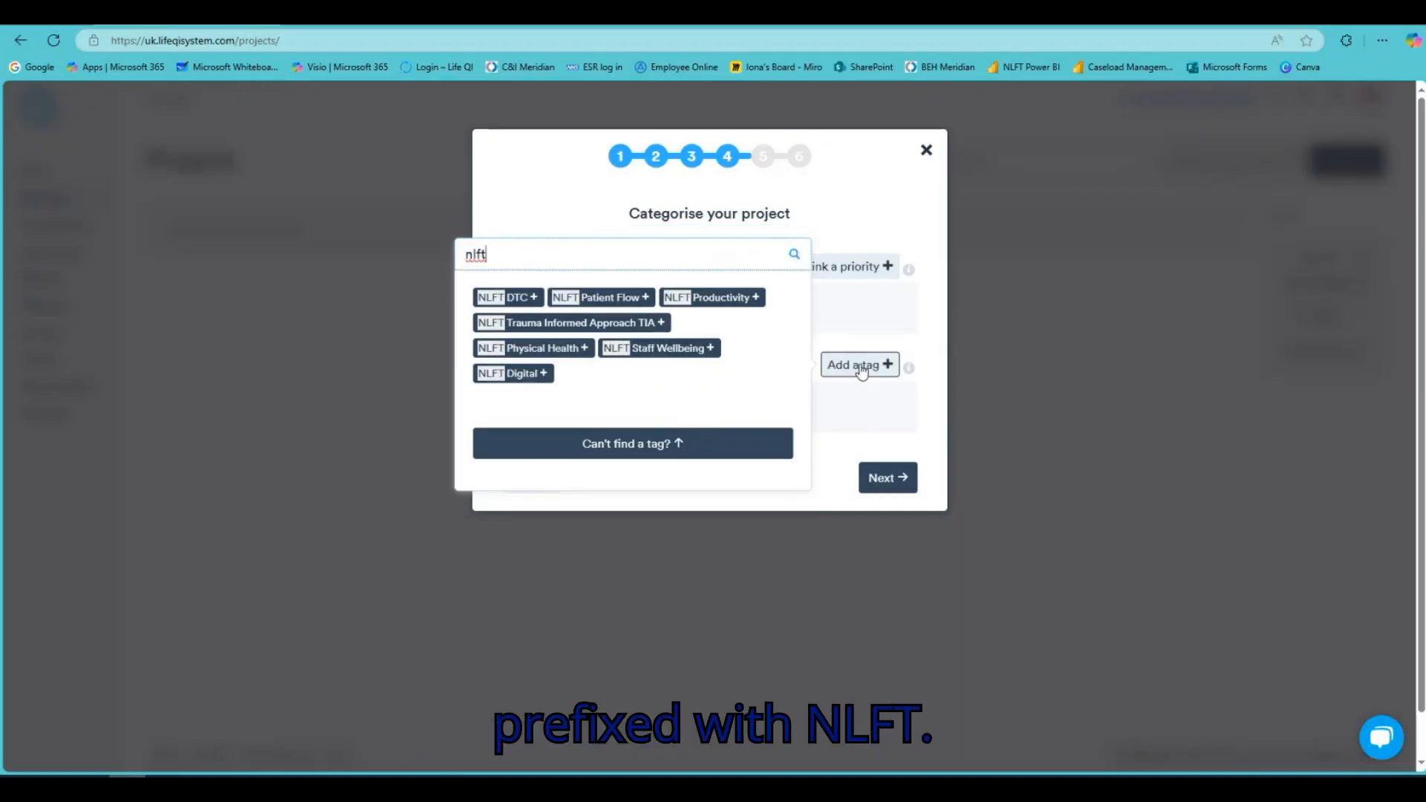
{"action": "left_click", "coordinate": [729, 301]}
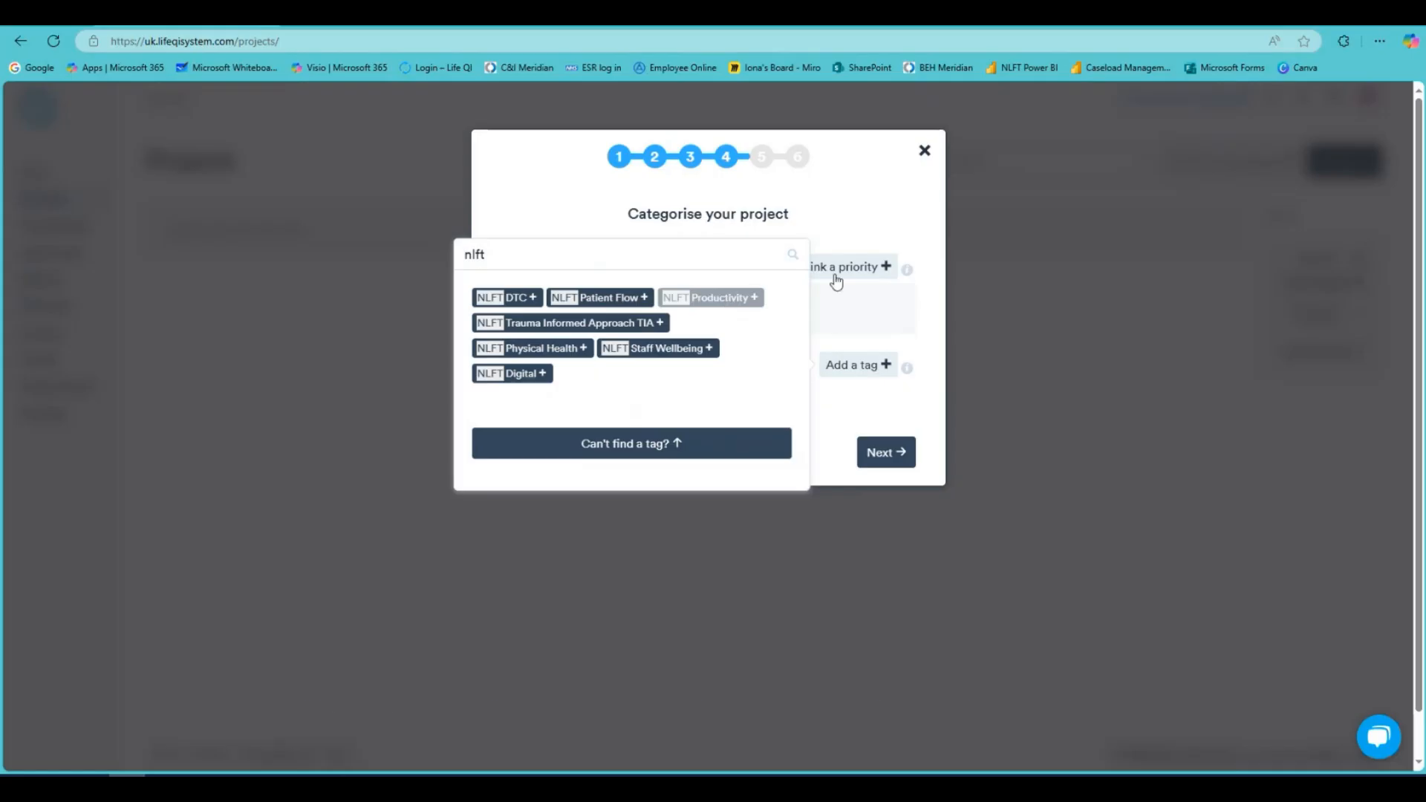
{"action": "left_click", "coordinate": [939, 346]}
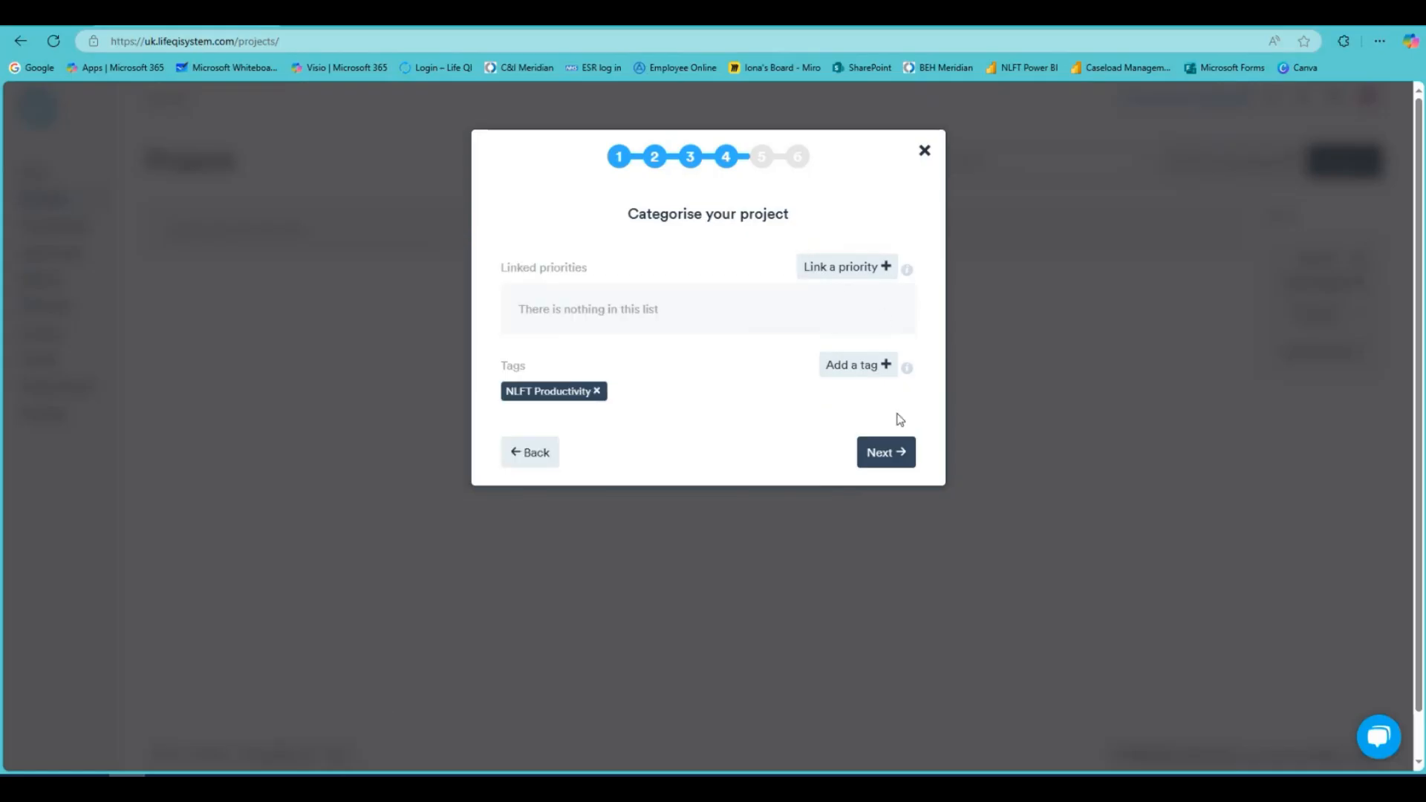
Set the project dates to run from 01/03/2025 to 31/07/2025
{"action": "left_click", "coordinate": [885, 455]}
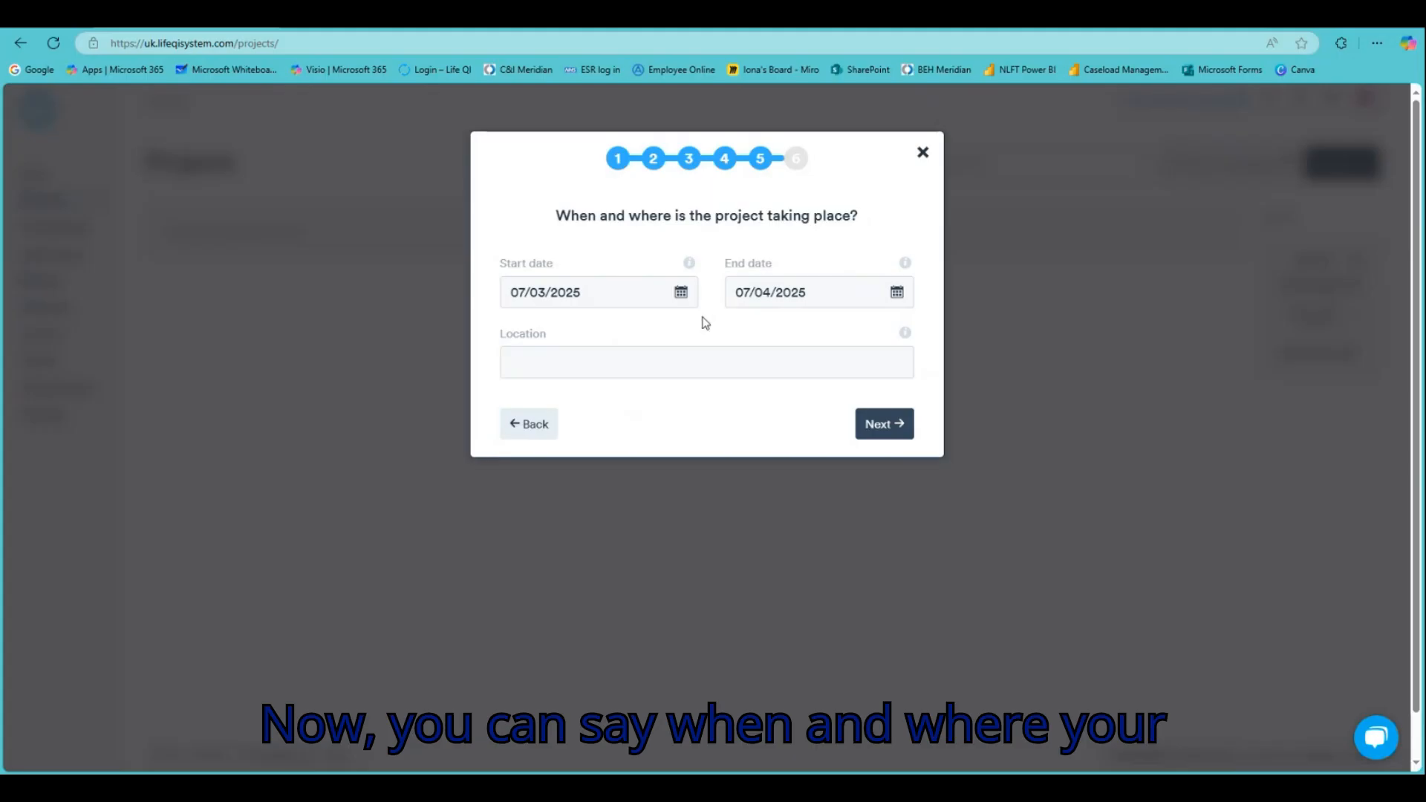
{"action": "left_click", "coordinate": [681, 292]}
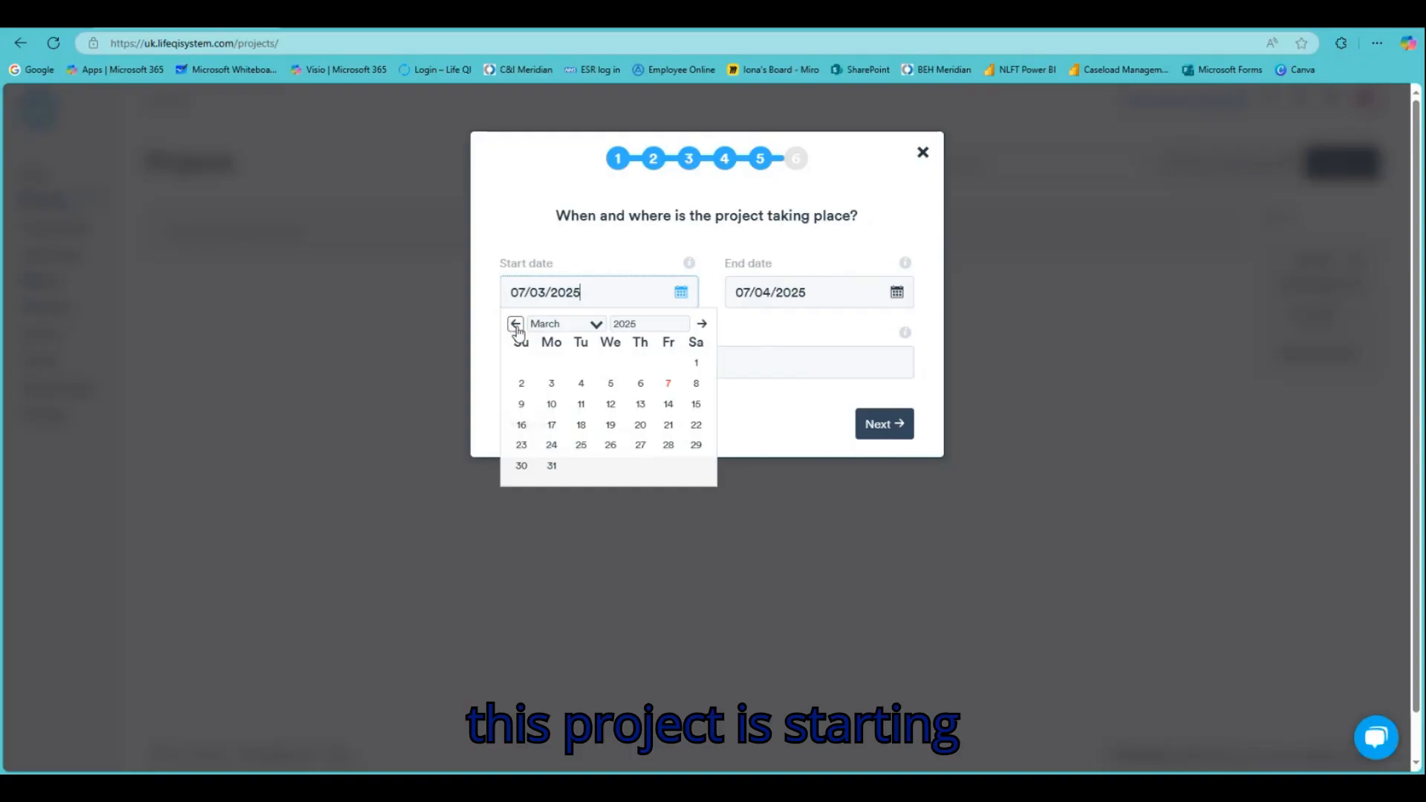
{"action": "left_click", "coordinate": [695, 363]}
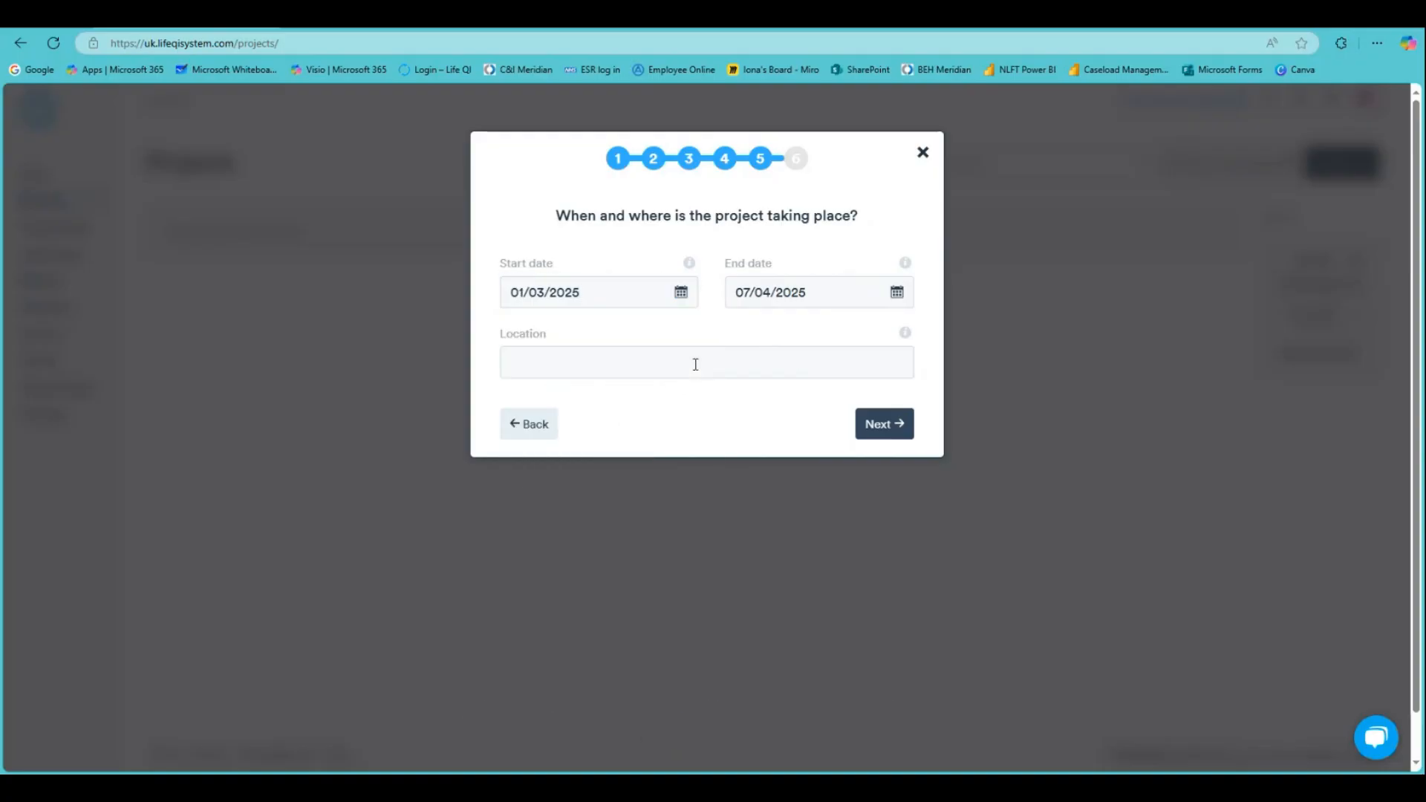
{"action": "left_click", "coordinate": [683, 292]}
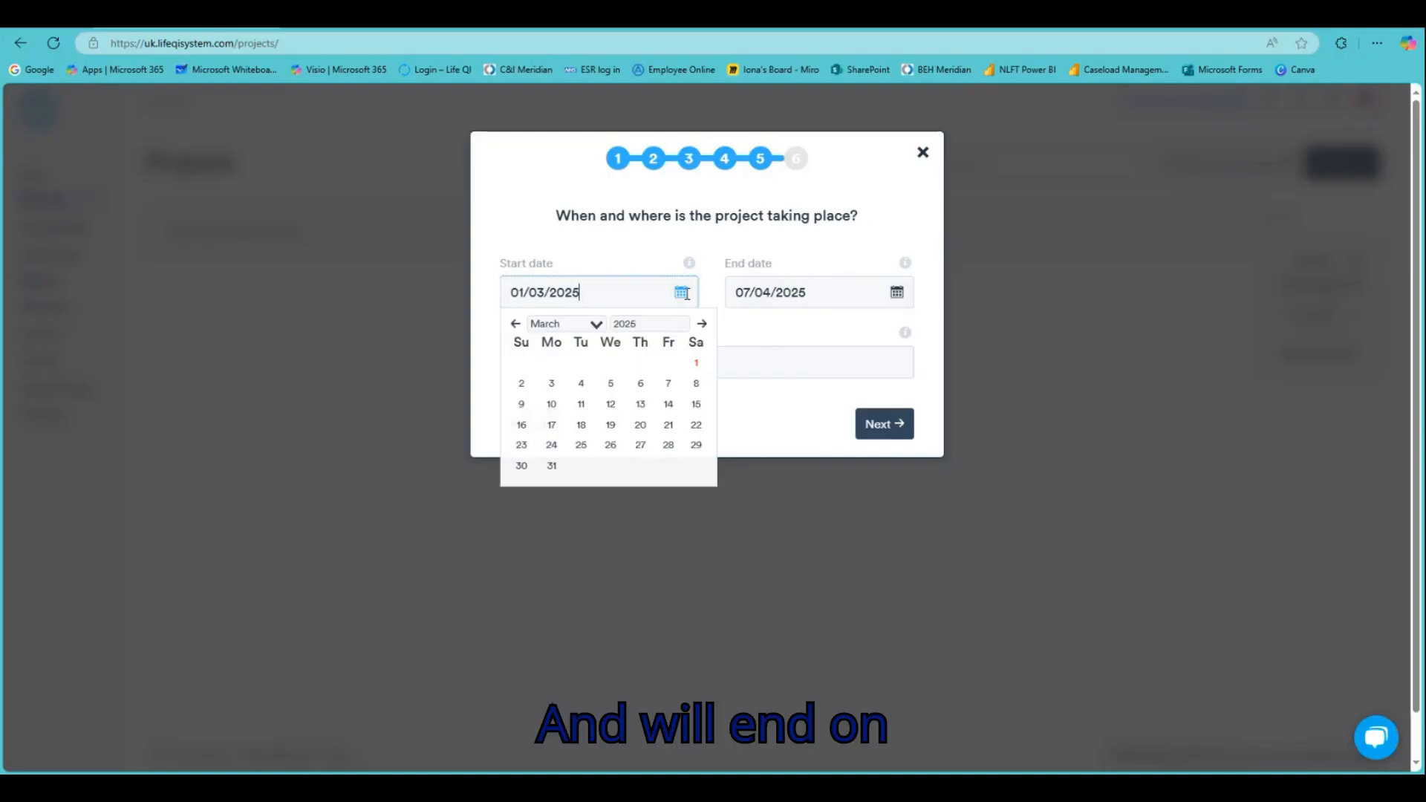
{"action": "left_click", "coordinate": [897, 292]}
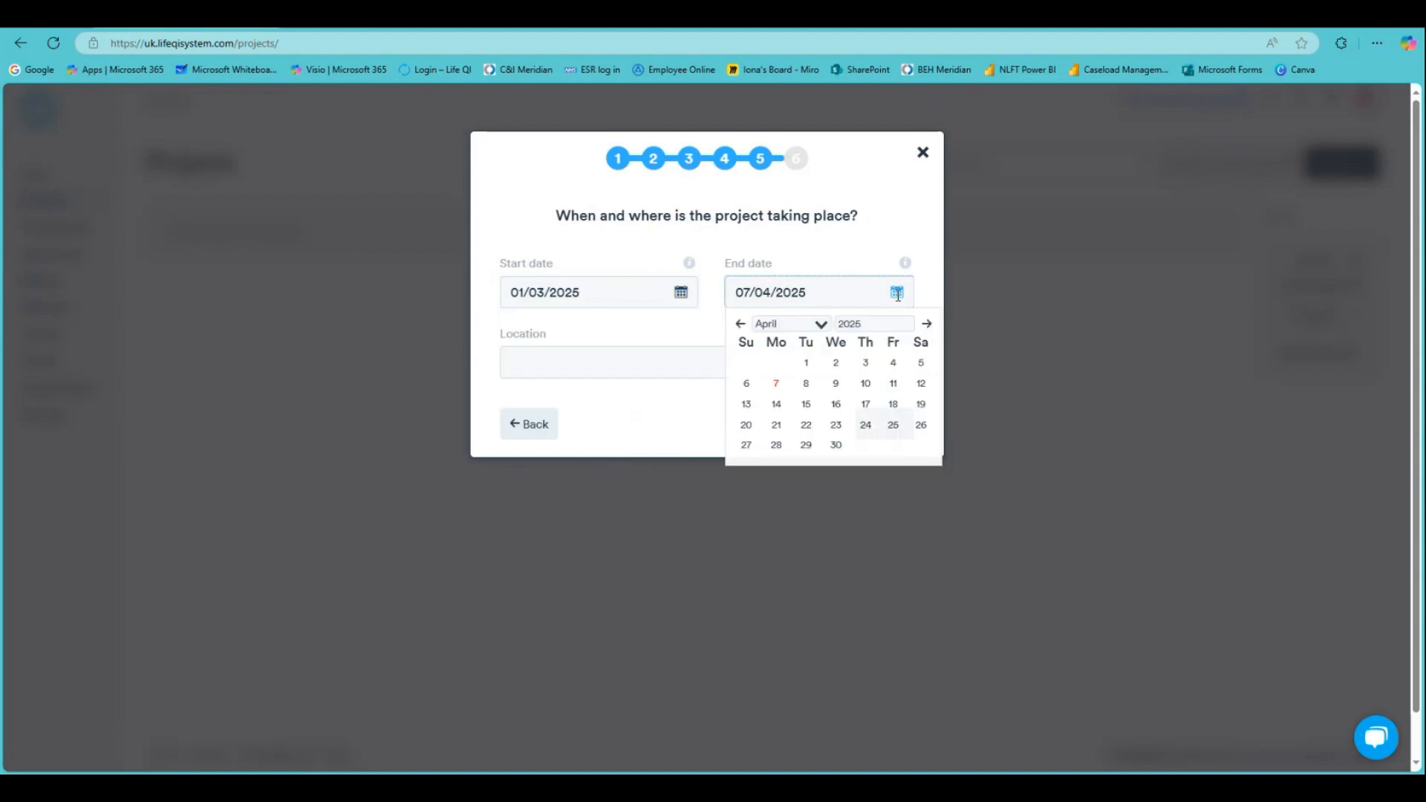
{"action": "left_click", "coordinate": [927, 324]}
{"action": "left_click", "coordinate": [926, 324]}
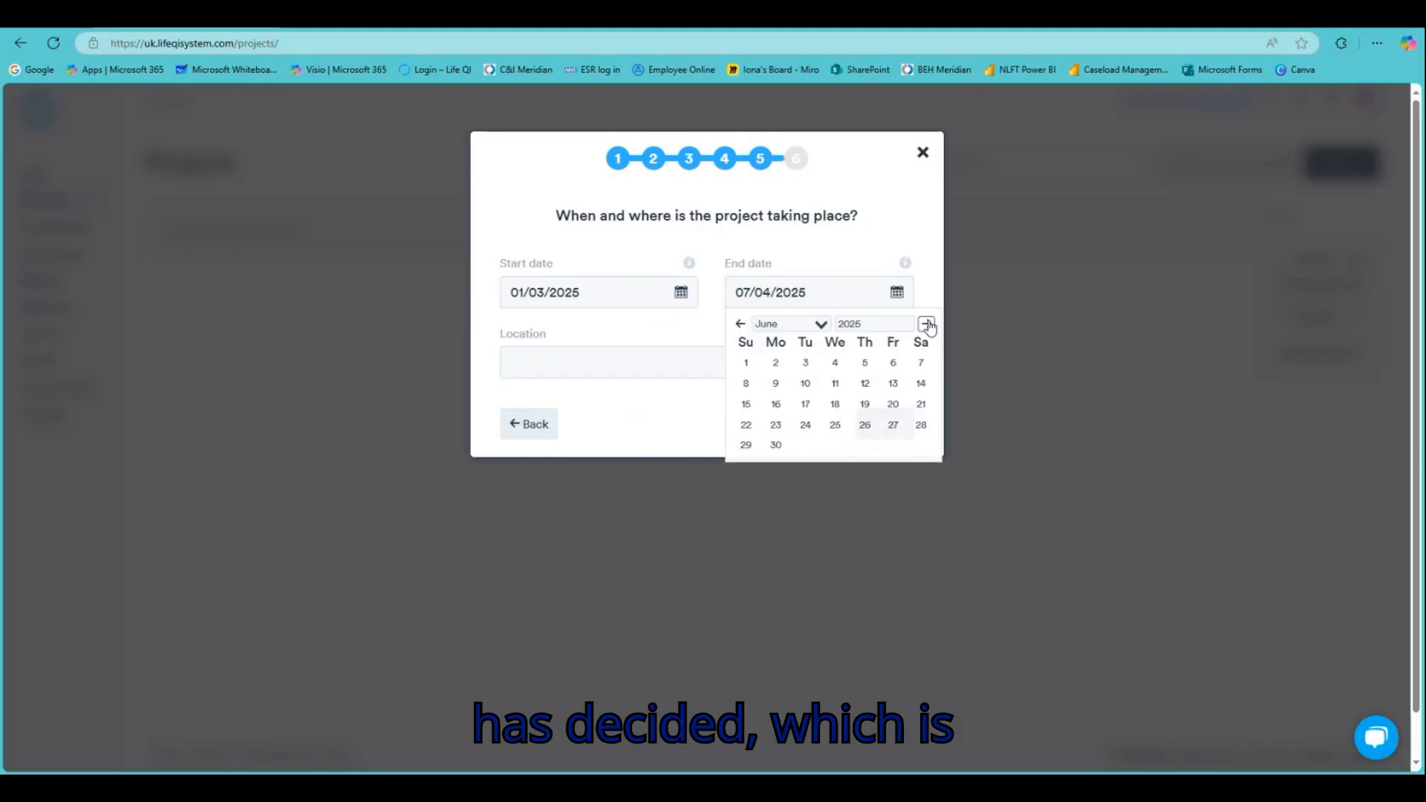
{"action": "left_click", "coordinate": [926, 324]}
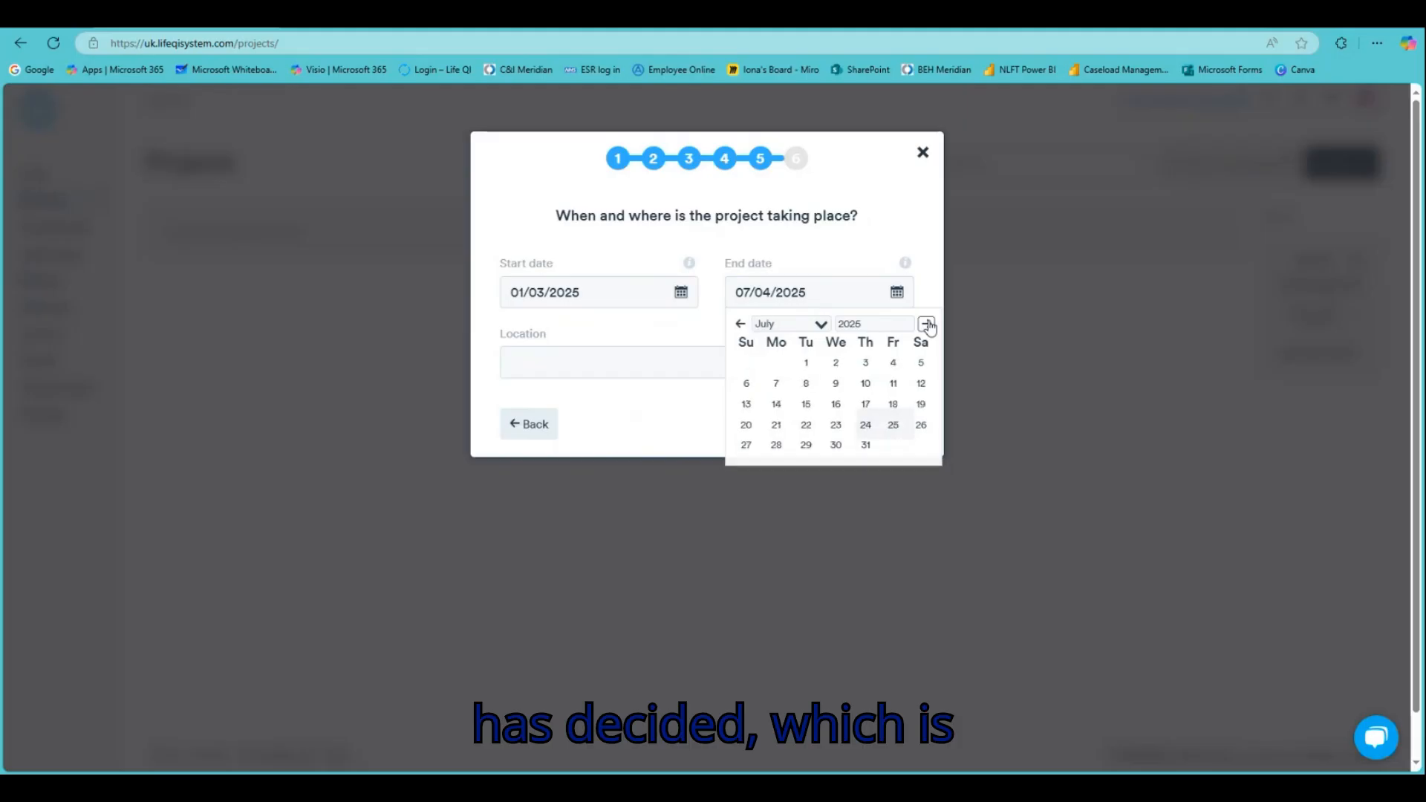
{"action": "left_click", "coordinate": [869, 449]}
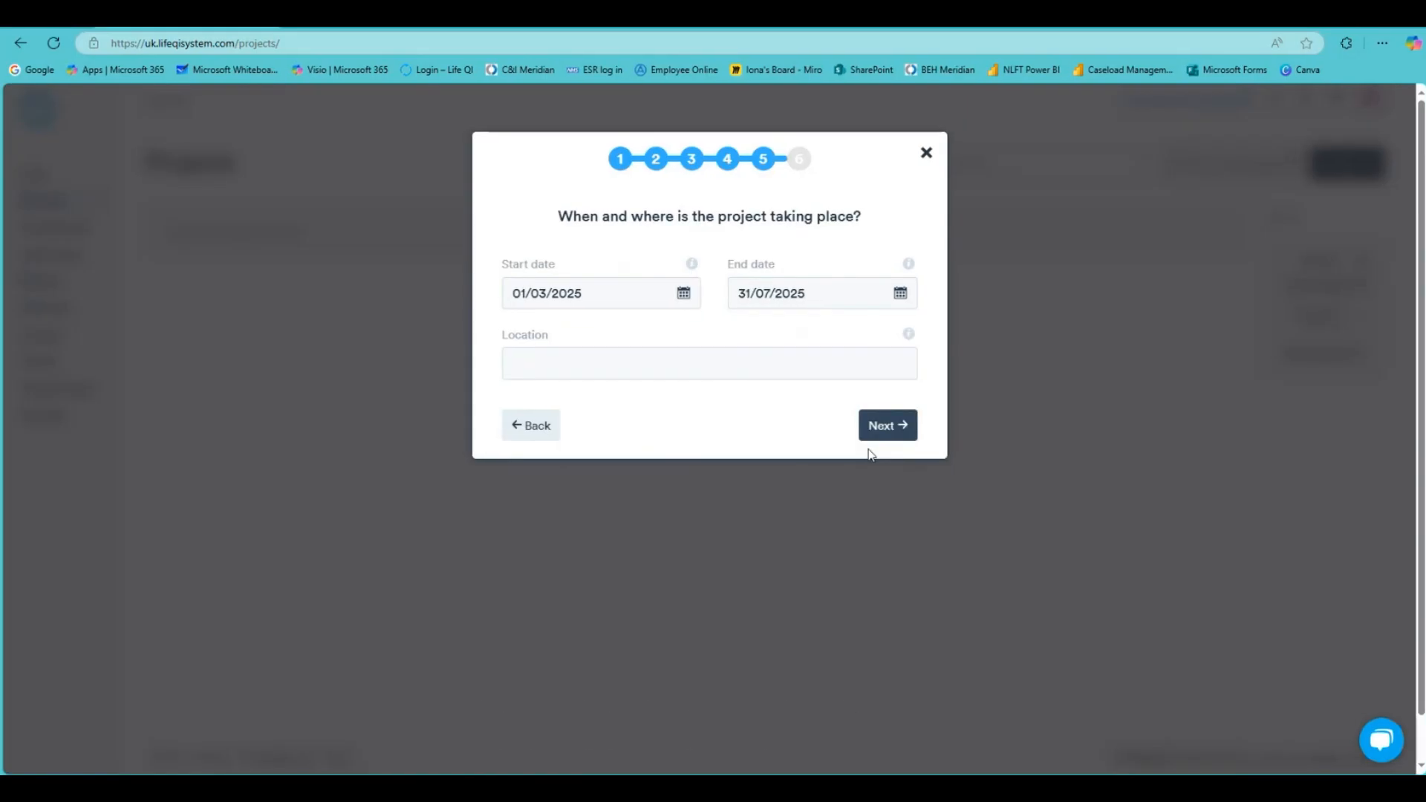
Enter the location 'QI Team, St Pancras Hospital' and continue
{"action": "left_click", "coordinate": [607, 357]}
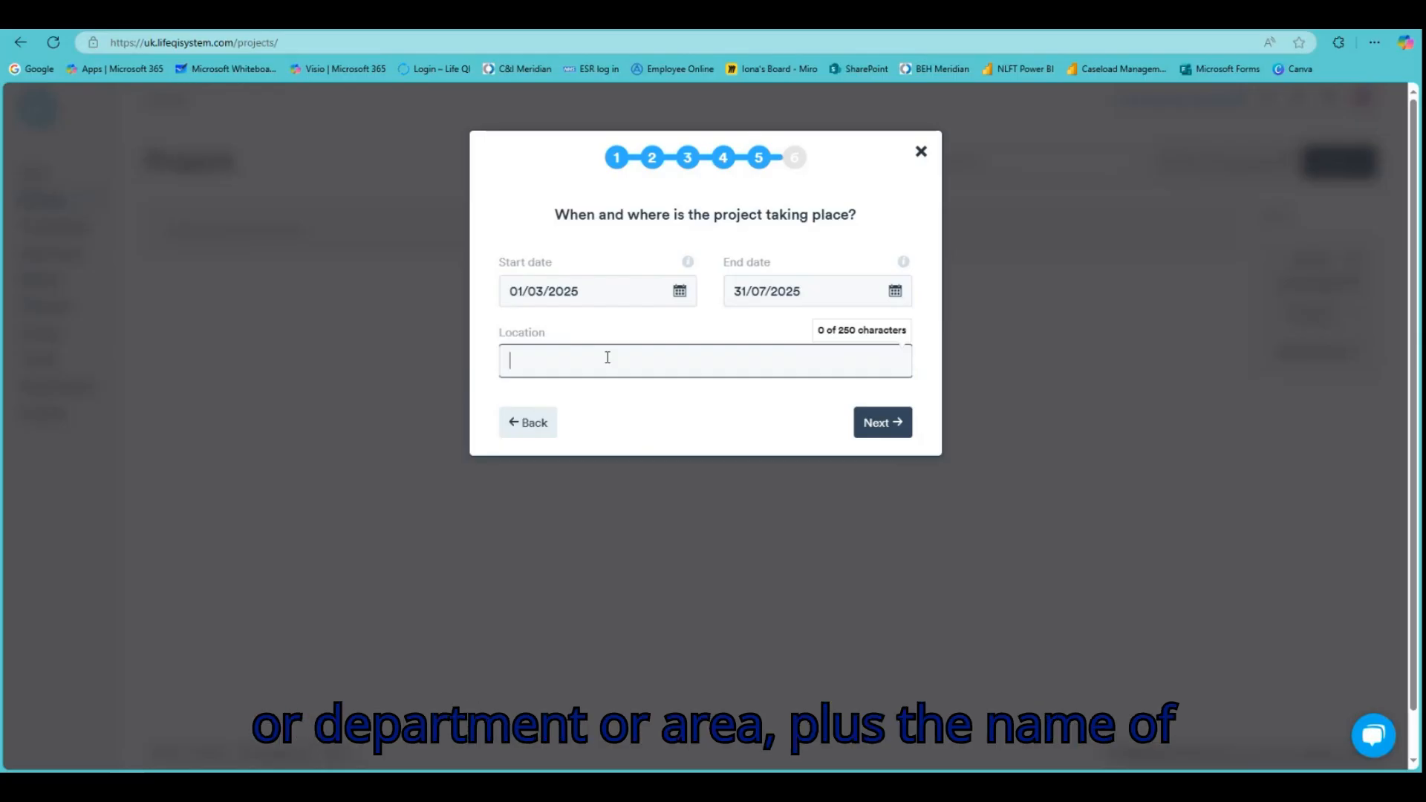
{"action": "type", "text": "QI Team"}
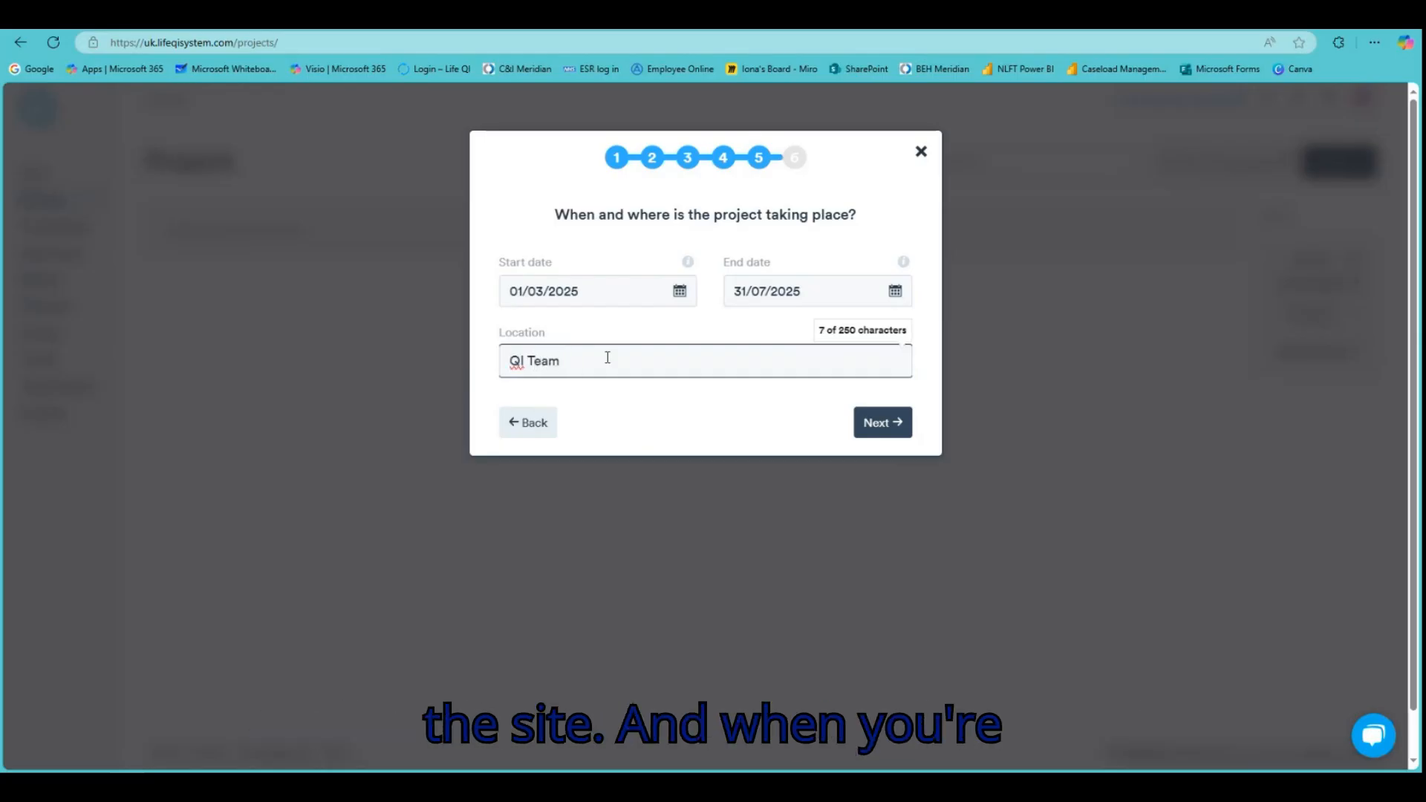
{"action": "type", "text": ", St Panc"}
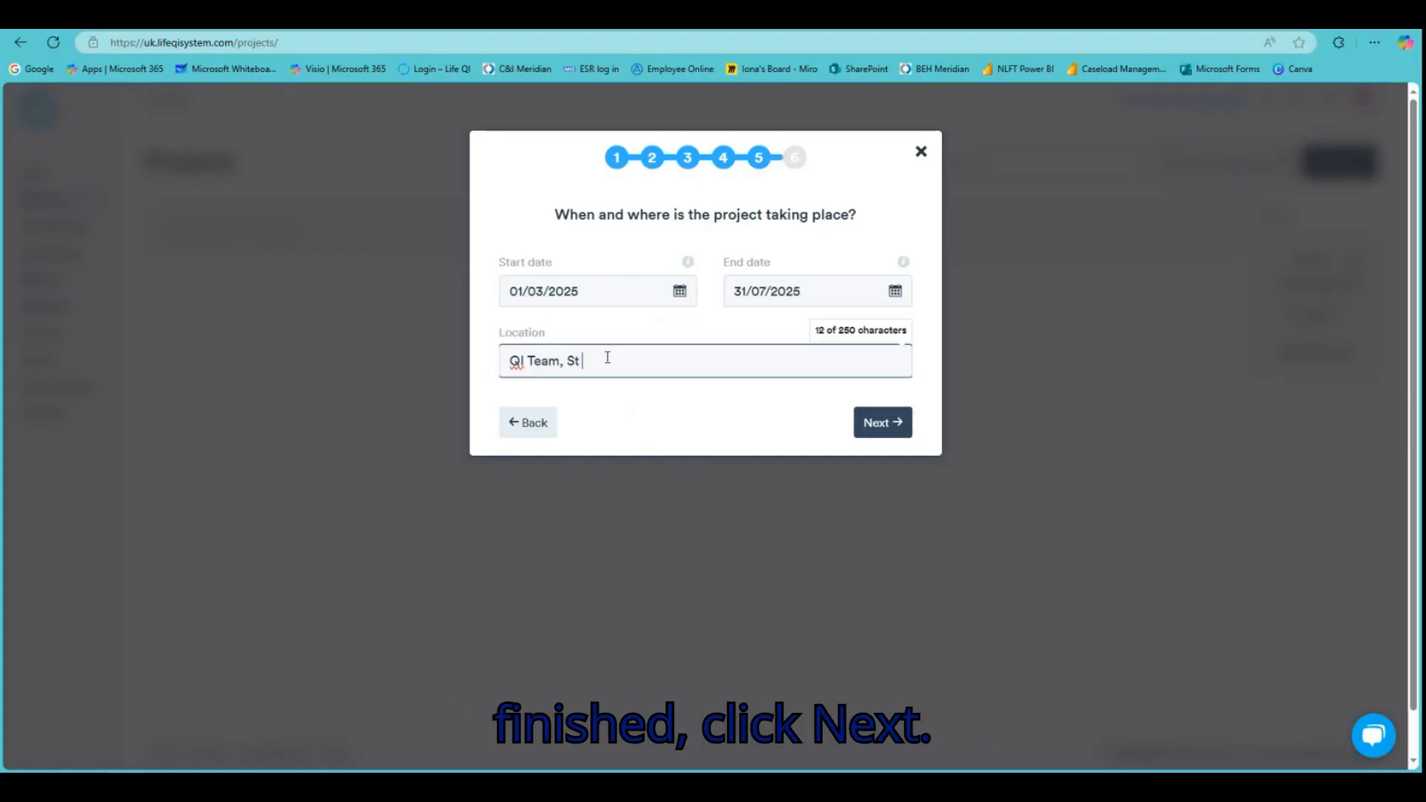
{"action": "type", "text": "ras Hospital"}
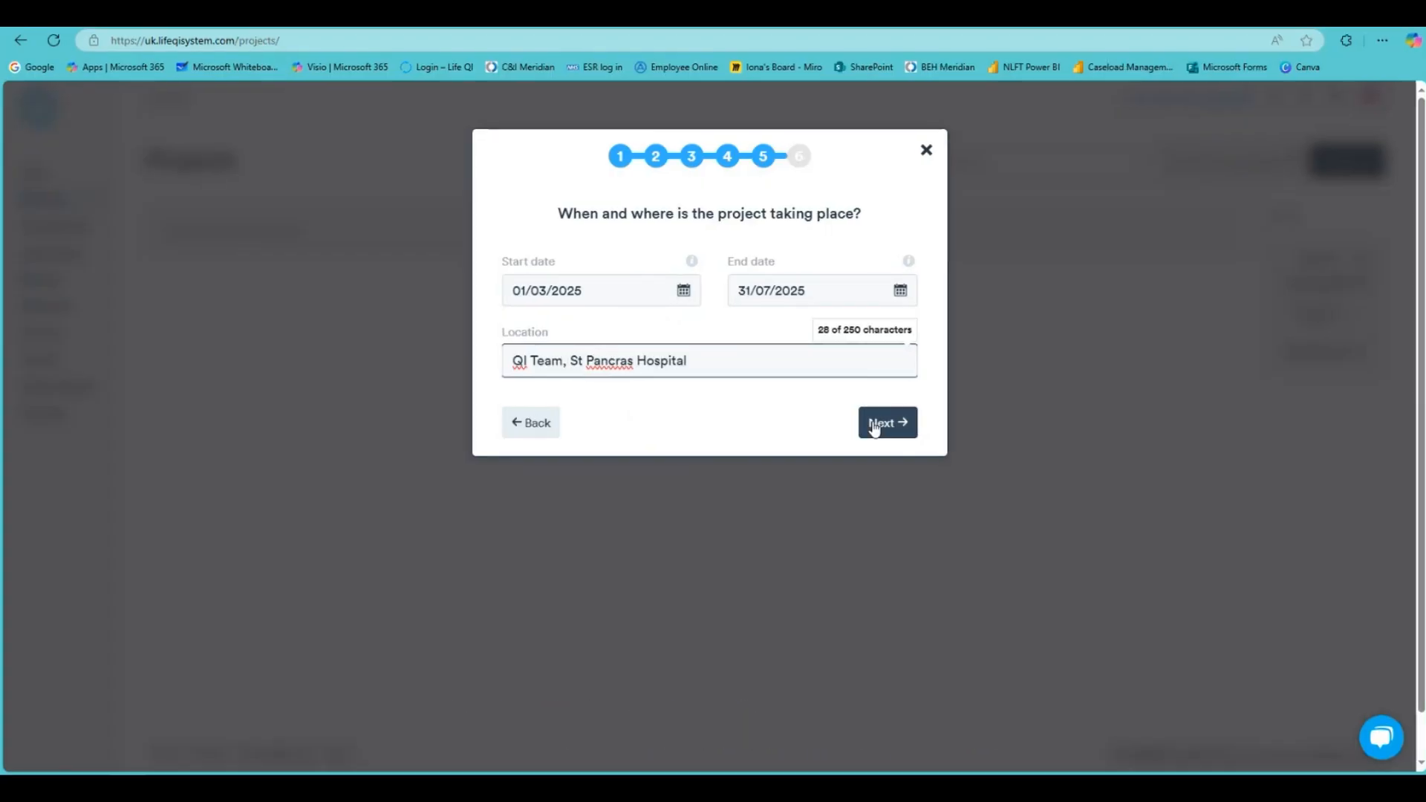
{"action": "left_click", "coordinate": [877, 422]}
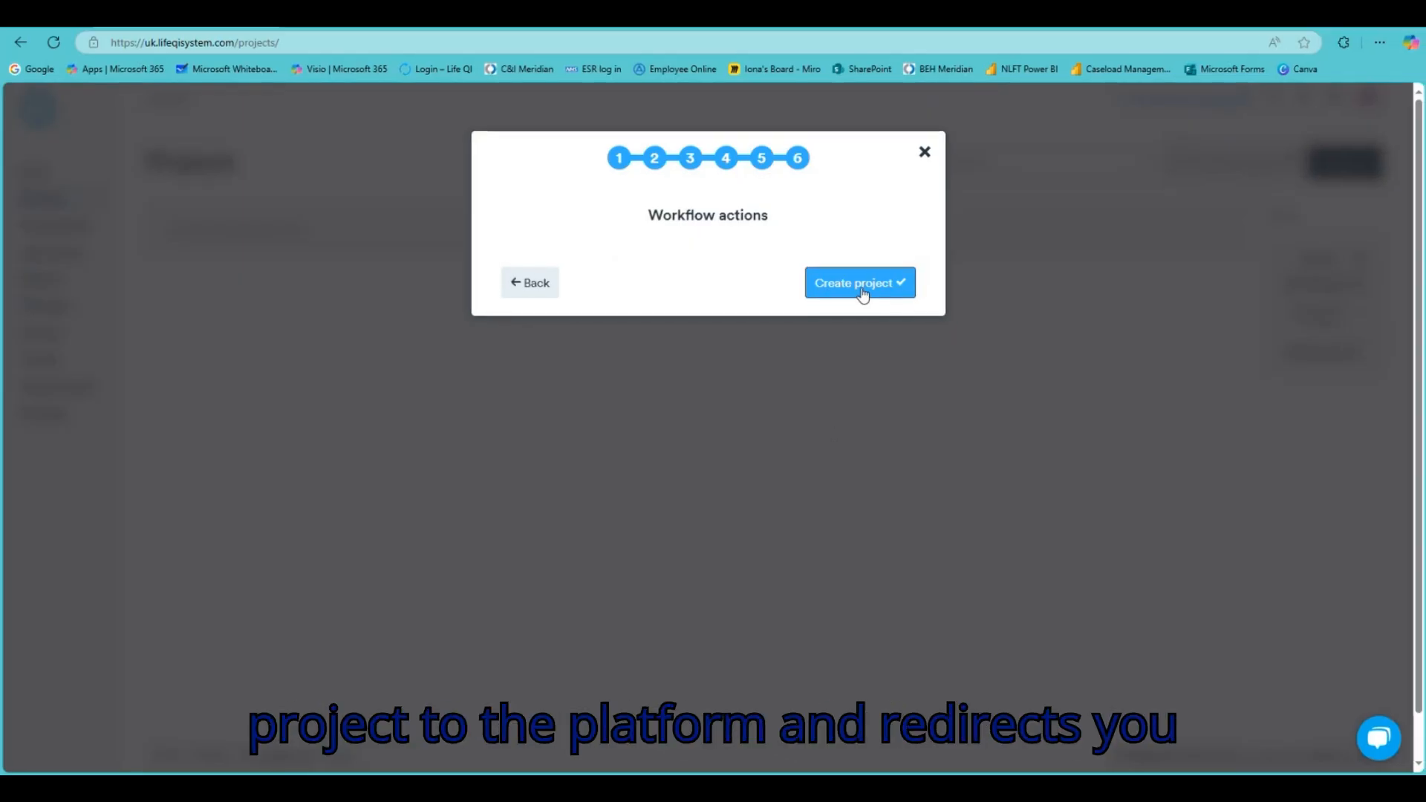
Create QI Project Example and bring up its General overview page
{"action": "left_click", "coordinate": [862, 291]}
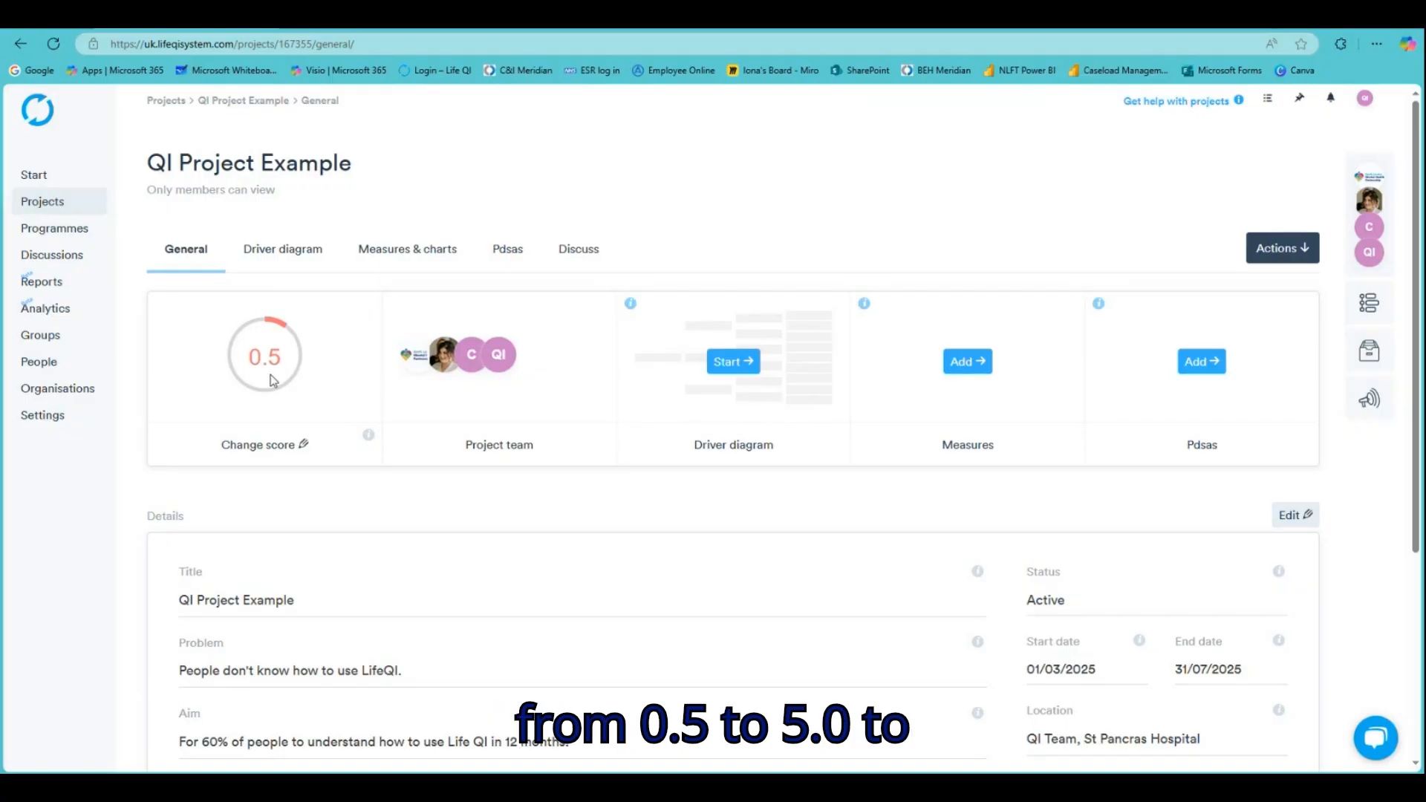
{"action": "left_click", "coordinate": [275, 445]}
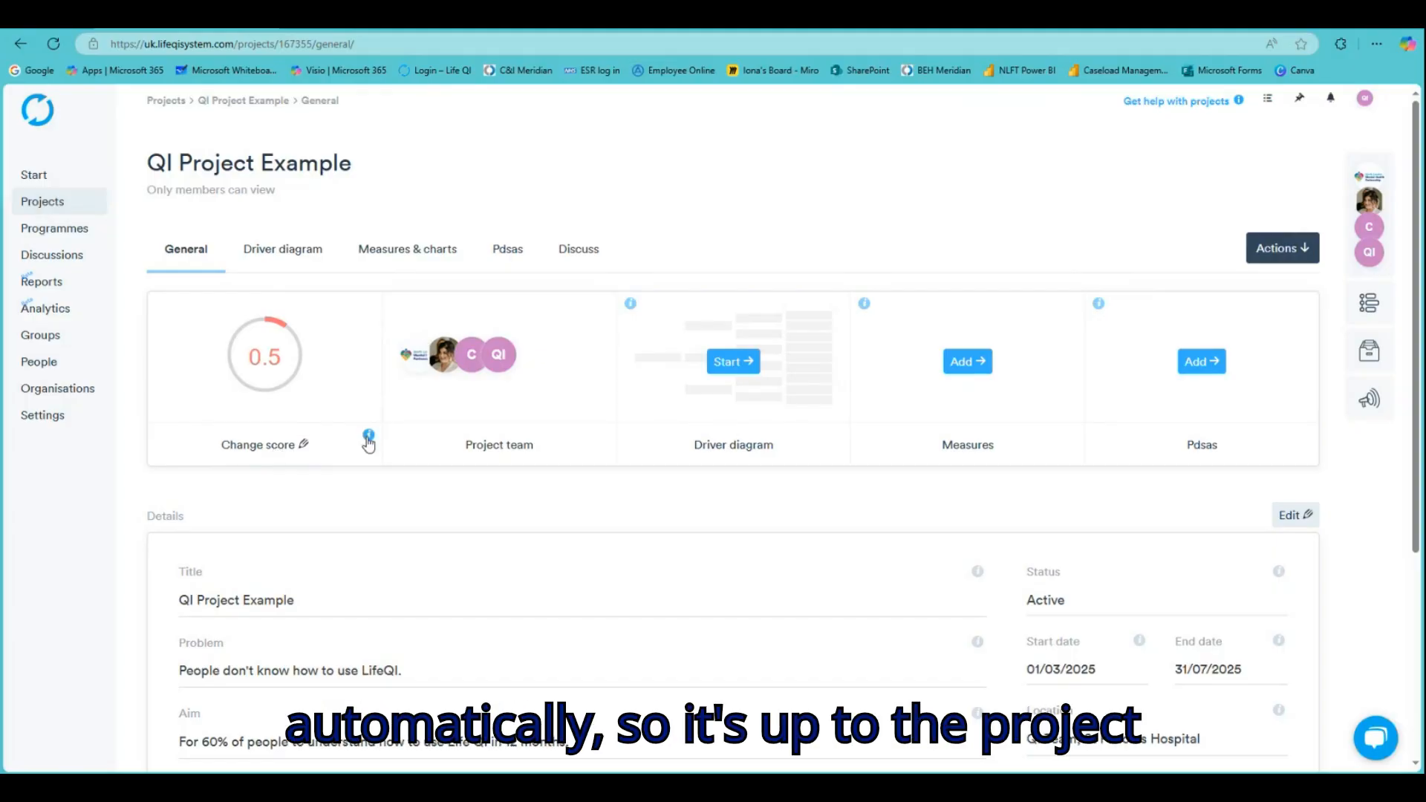
Change the project's score from 0.5 to 1.5, 'Planning for the project has begun'
{"action": "left_click", "coordinate": [289, 455]}
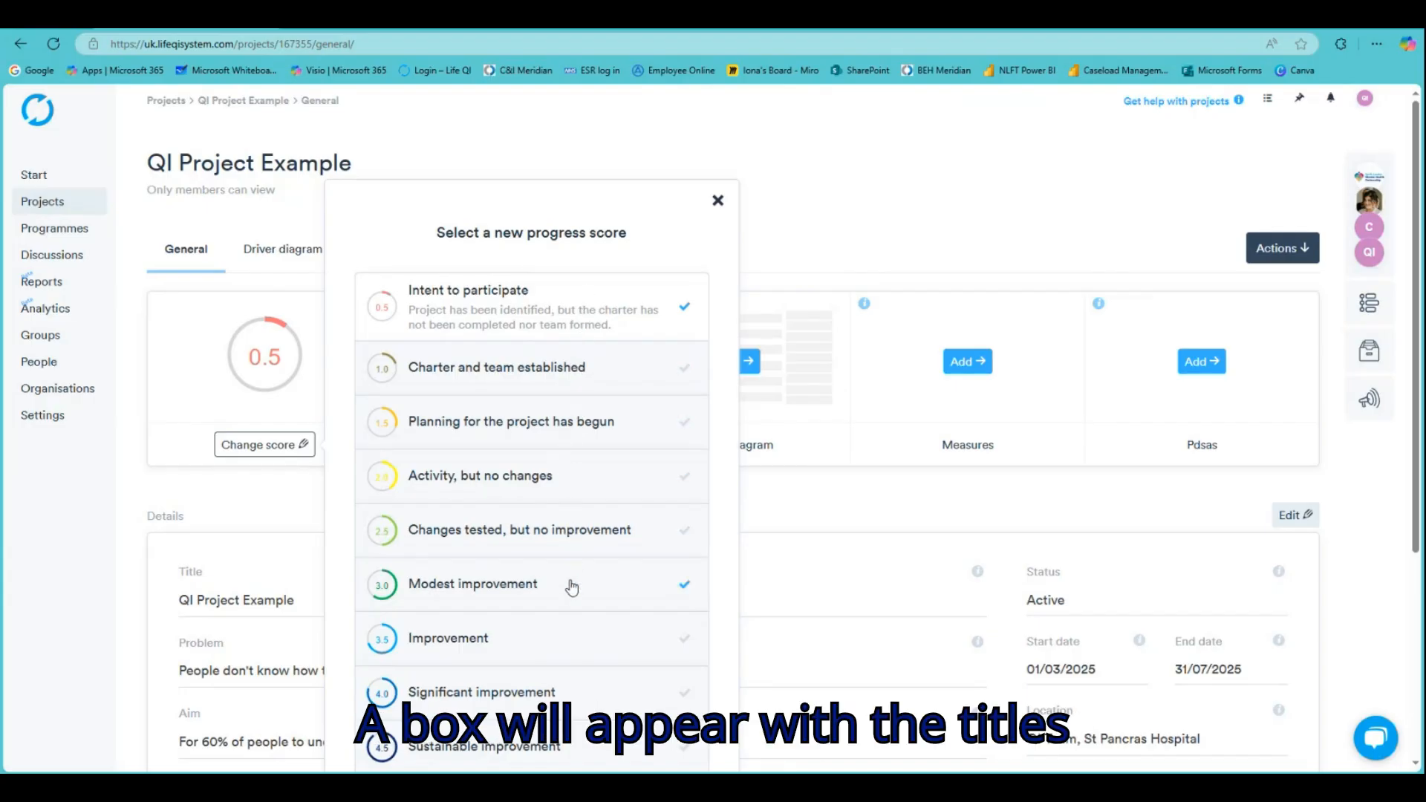
{"action": "scroll", "coordinate": [604, 648], "scroll_direction": "down", "scroll_amount": 1}
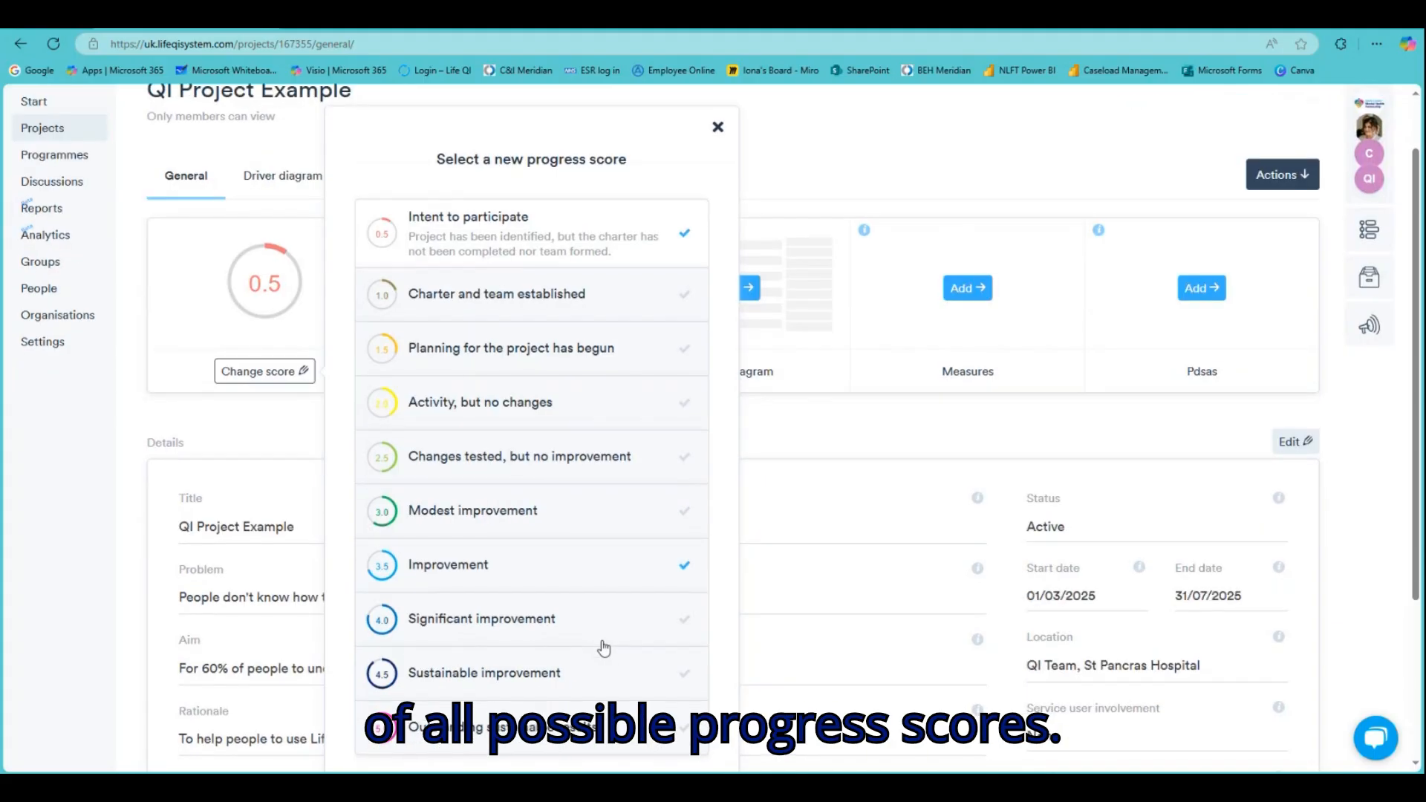
{"action": "scroll", "coordinate": [603, 648], "scroll_direction": "down", "scroll_amount": 1}
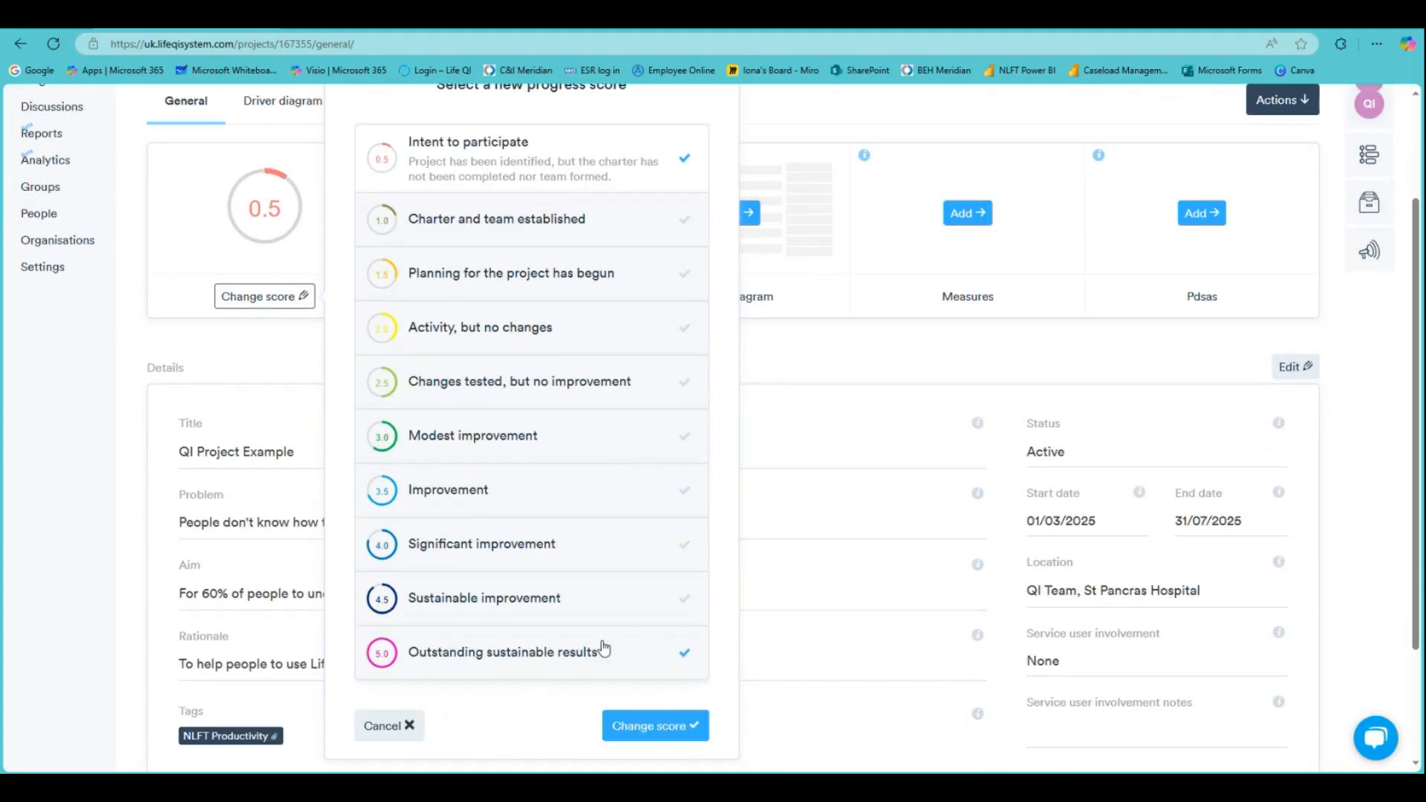
{"action": "scroll", "coordinate": [603, 649], "scroll_direction": "up", "scroll_amount": 1}
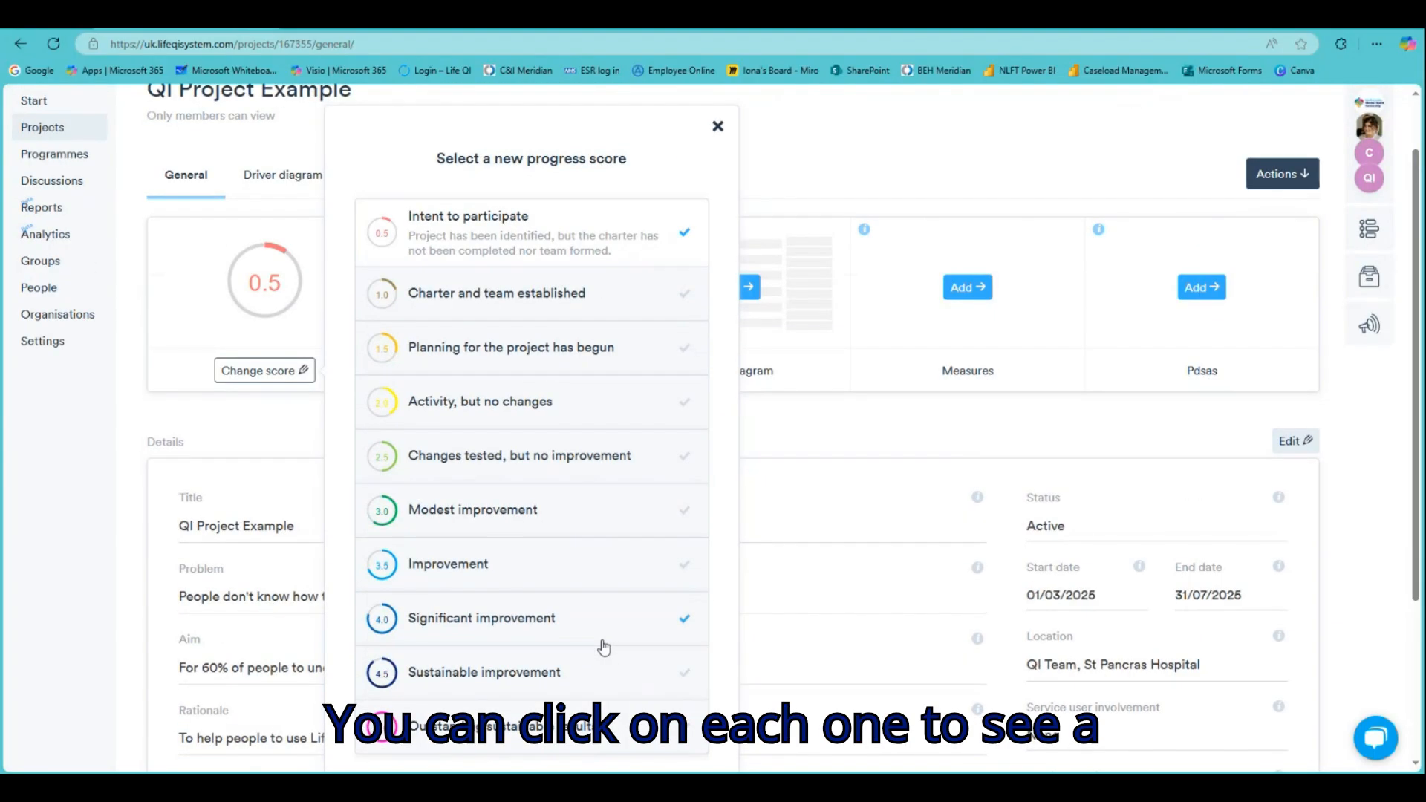
{"action": "left_click", "coordinate": [549, 299]}
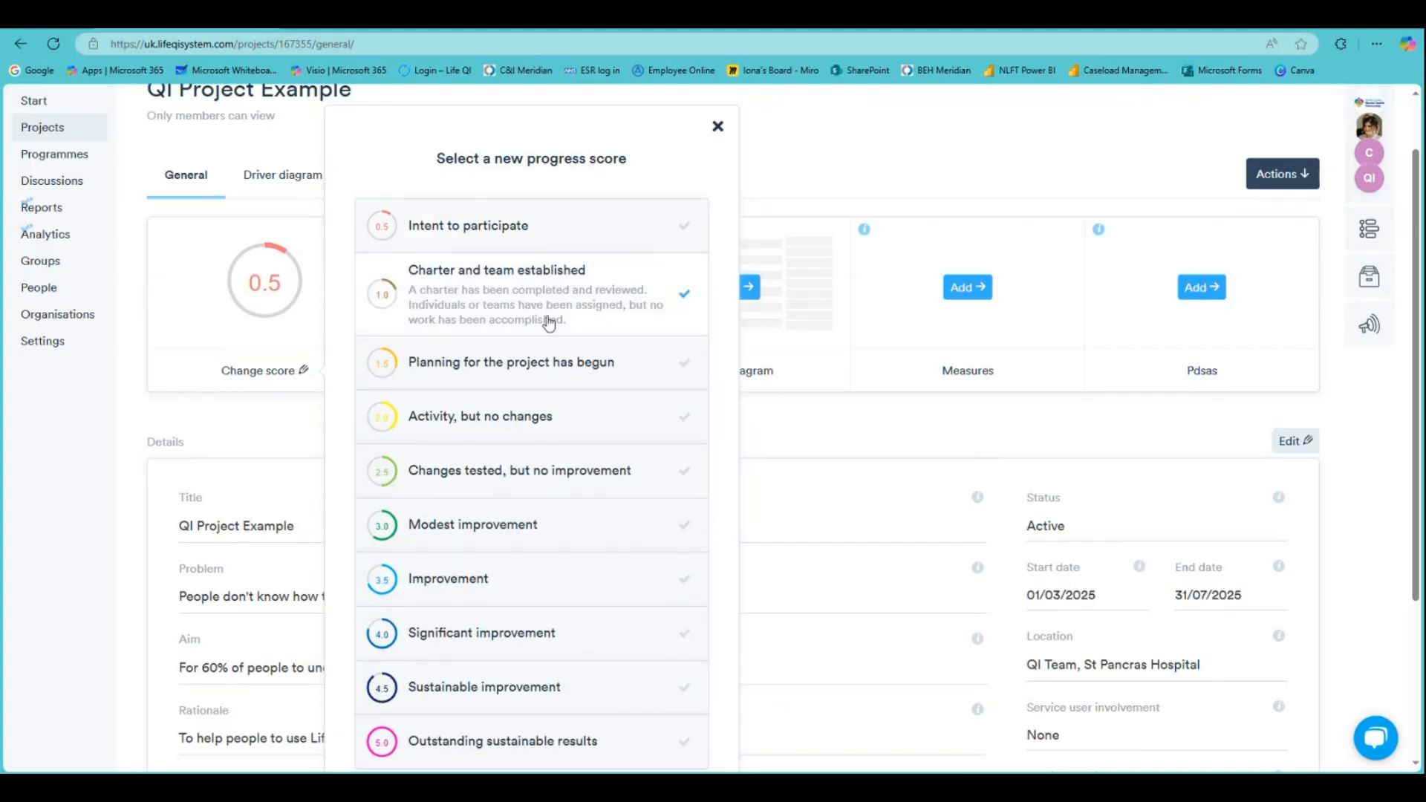
{"action": "left_click", "coordinate": [551, 362]}
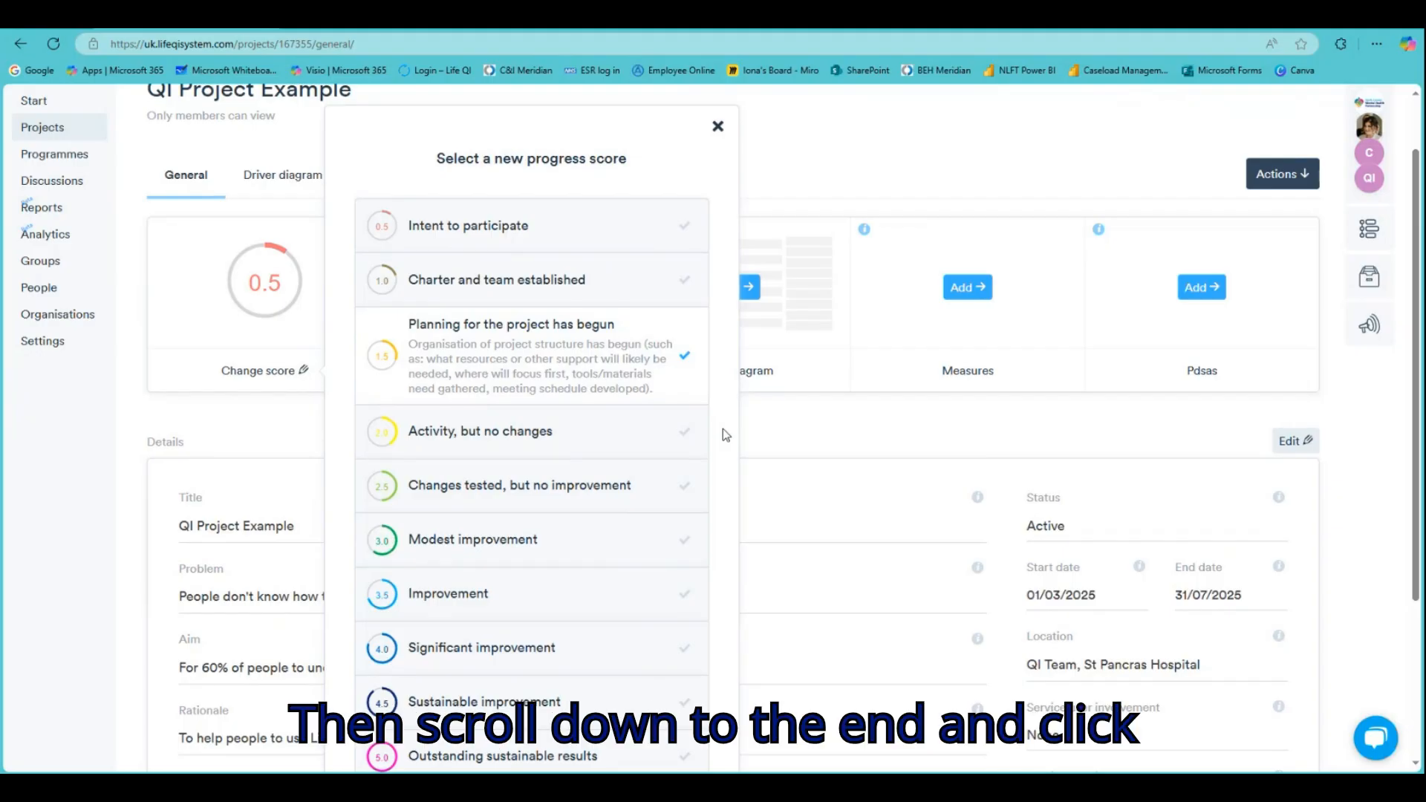
{"action": "scroll", "coordinate": [724, 430], "scroll_direction": "down", "scroll_amount": 2}
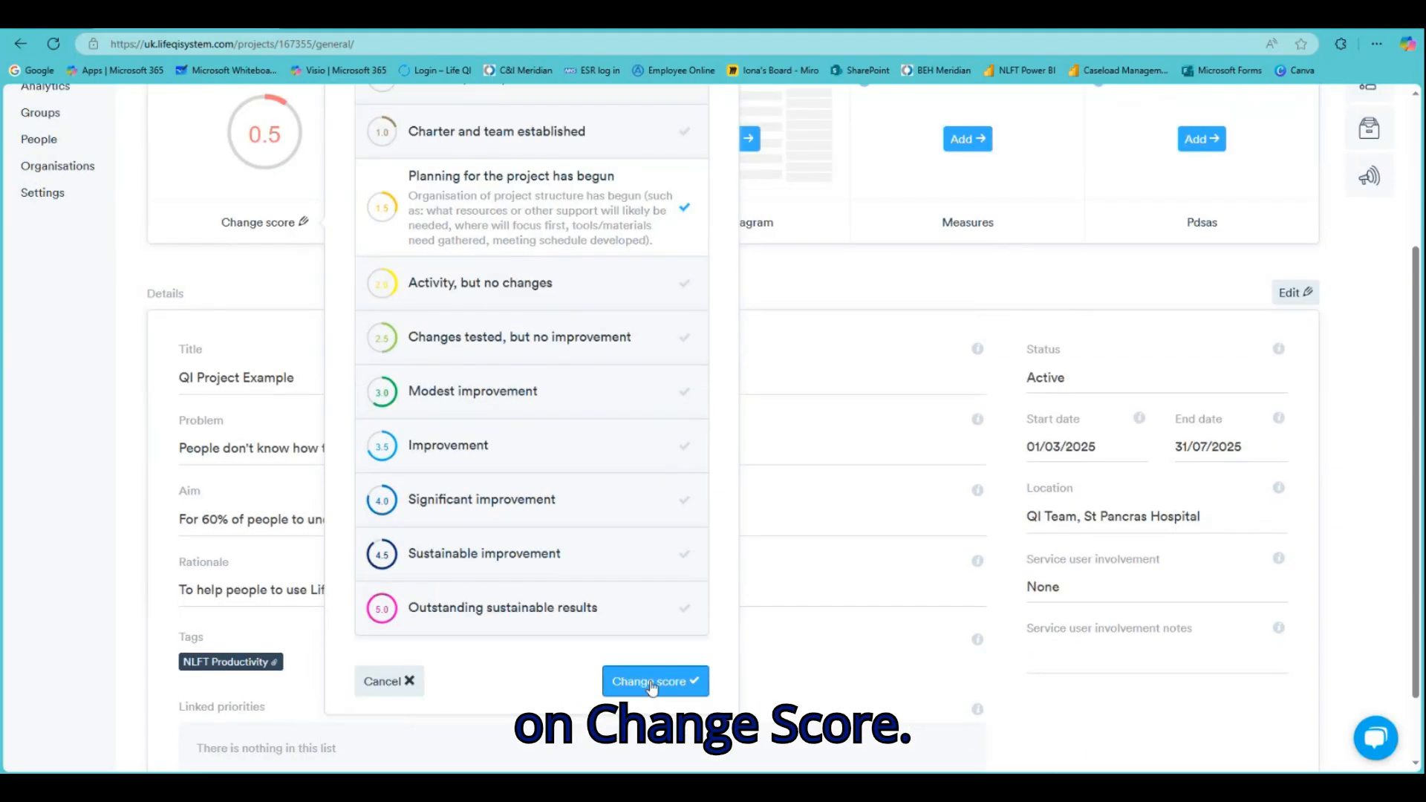
{"action": "left_click", "coordinate": [652, 684]}
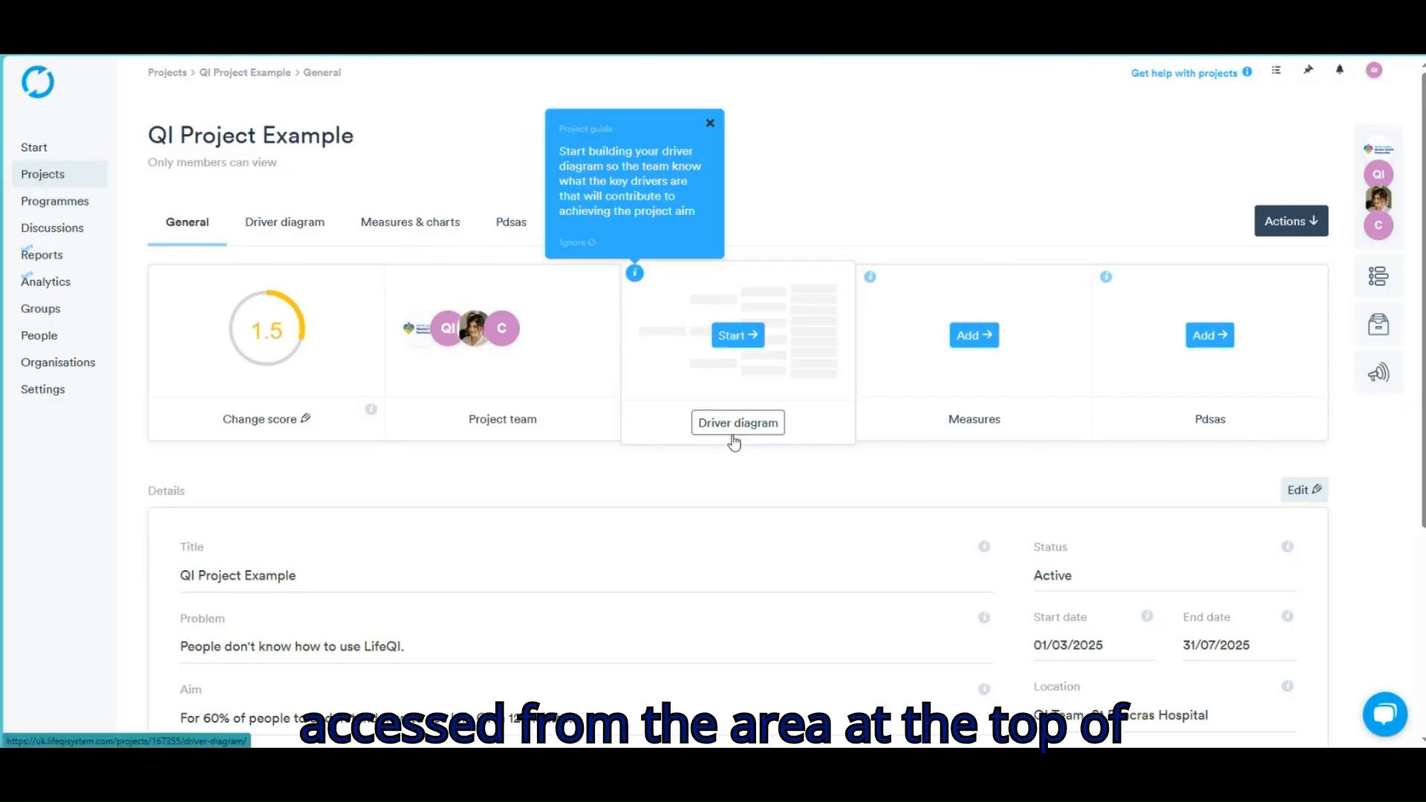
Close the Project guide tip above the Driver diagram box
{"action": "left_click", "coordinate": [711, 123]}
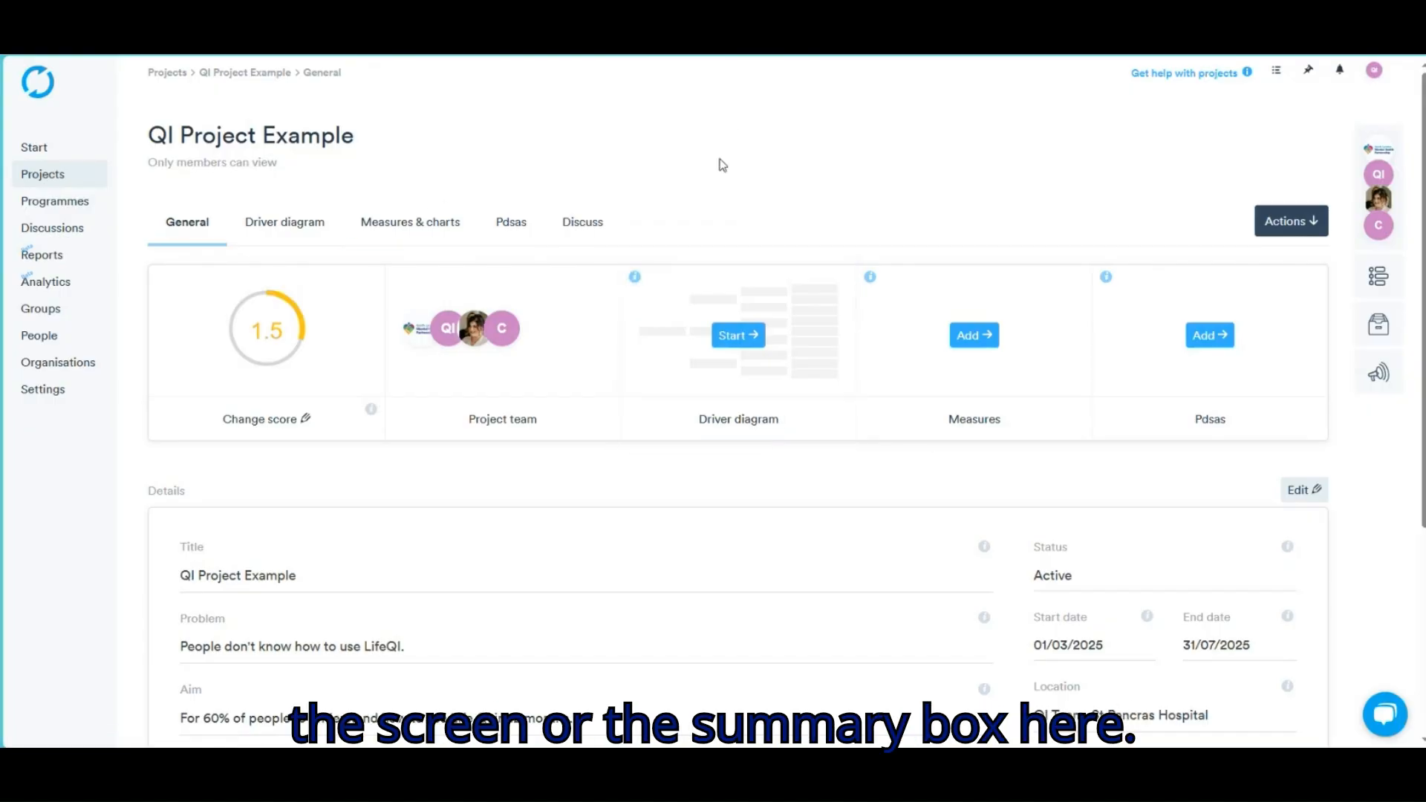
Show the Driver diagram of QI Project Example
{"action": "left_click", "coordinate": [763, 429]}
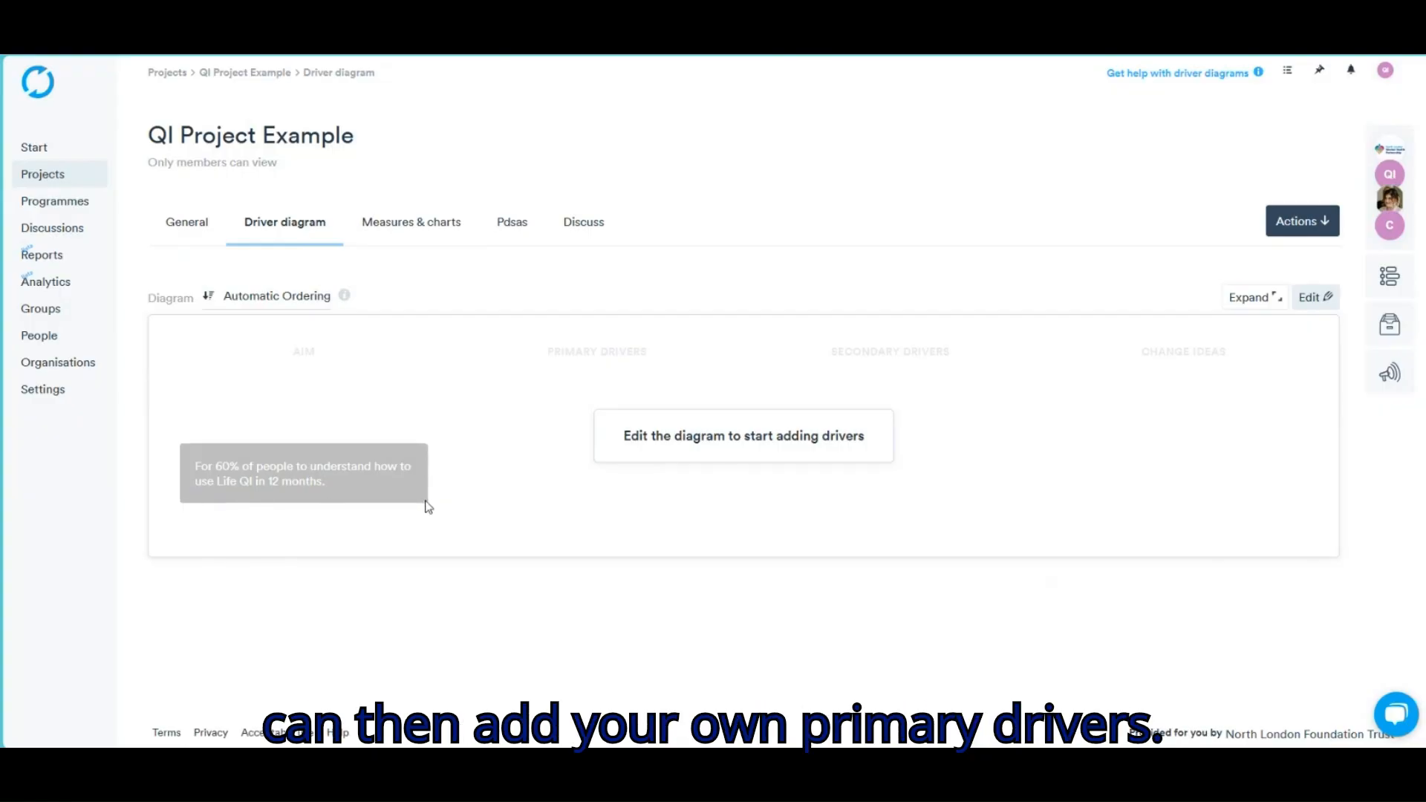
Add primary driver 'Staff knowledge', secondary driver 'Access to training' and change idea 'Create a video for LifeQI'
{"action": "left_click", "coordinate": [1315, 299]}
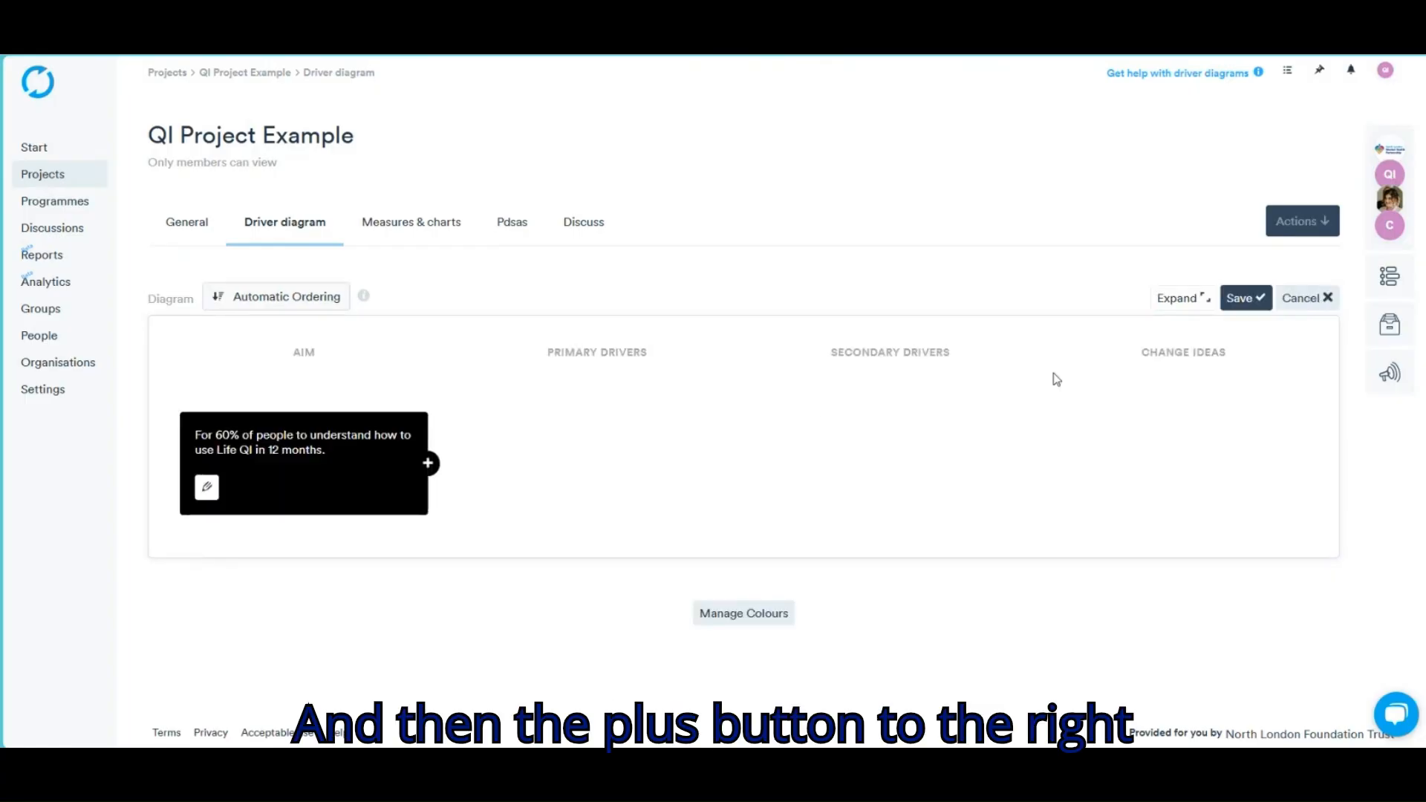
{"action": "left_click", "coordinate": [428, 463]}
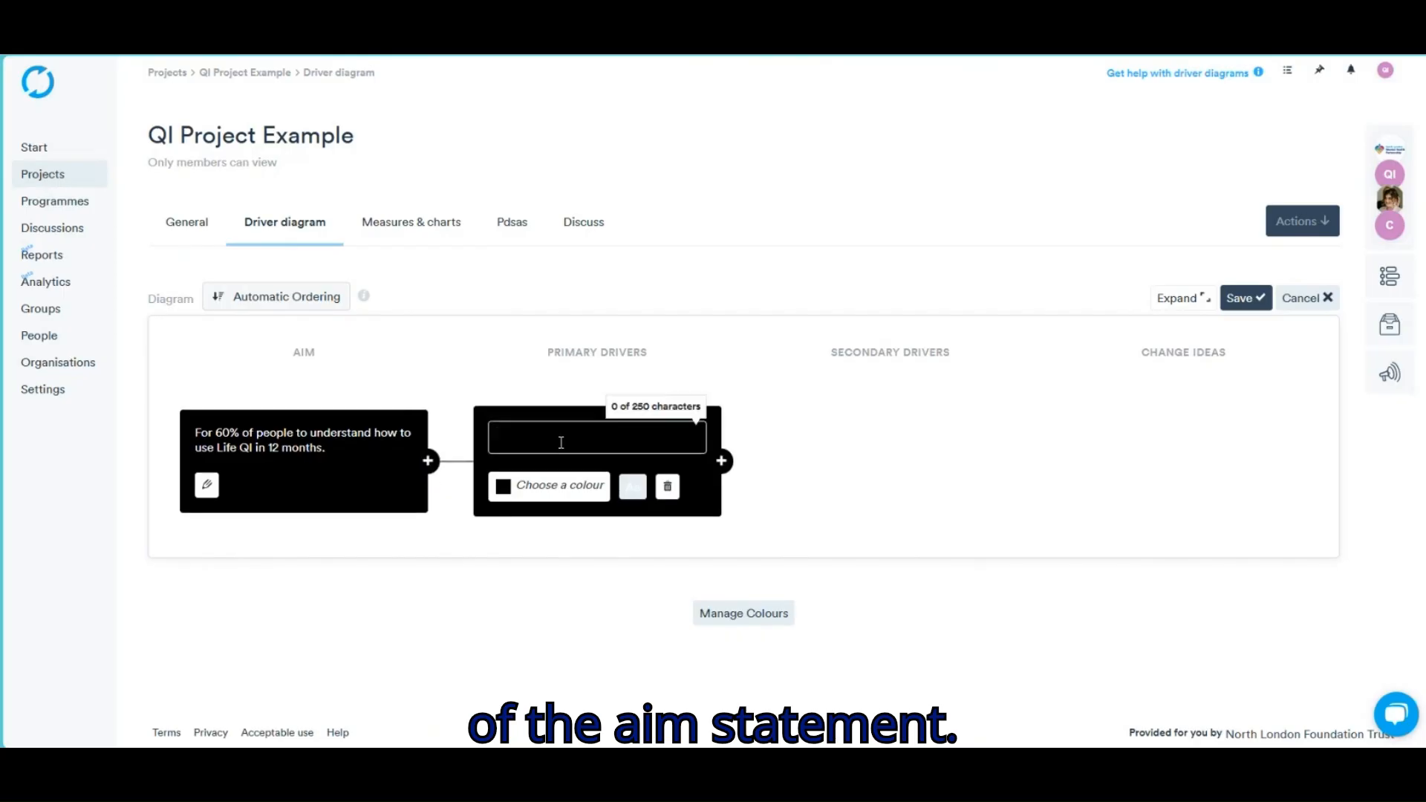
{"action": "type", "text": "Staff knowledge"}
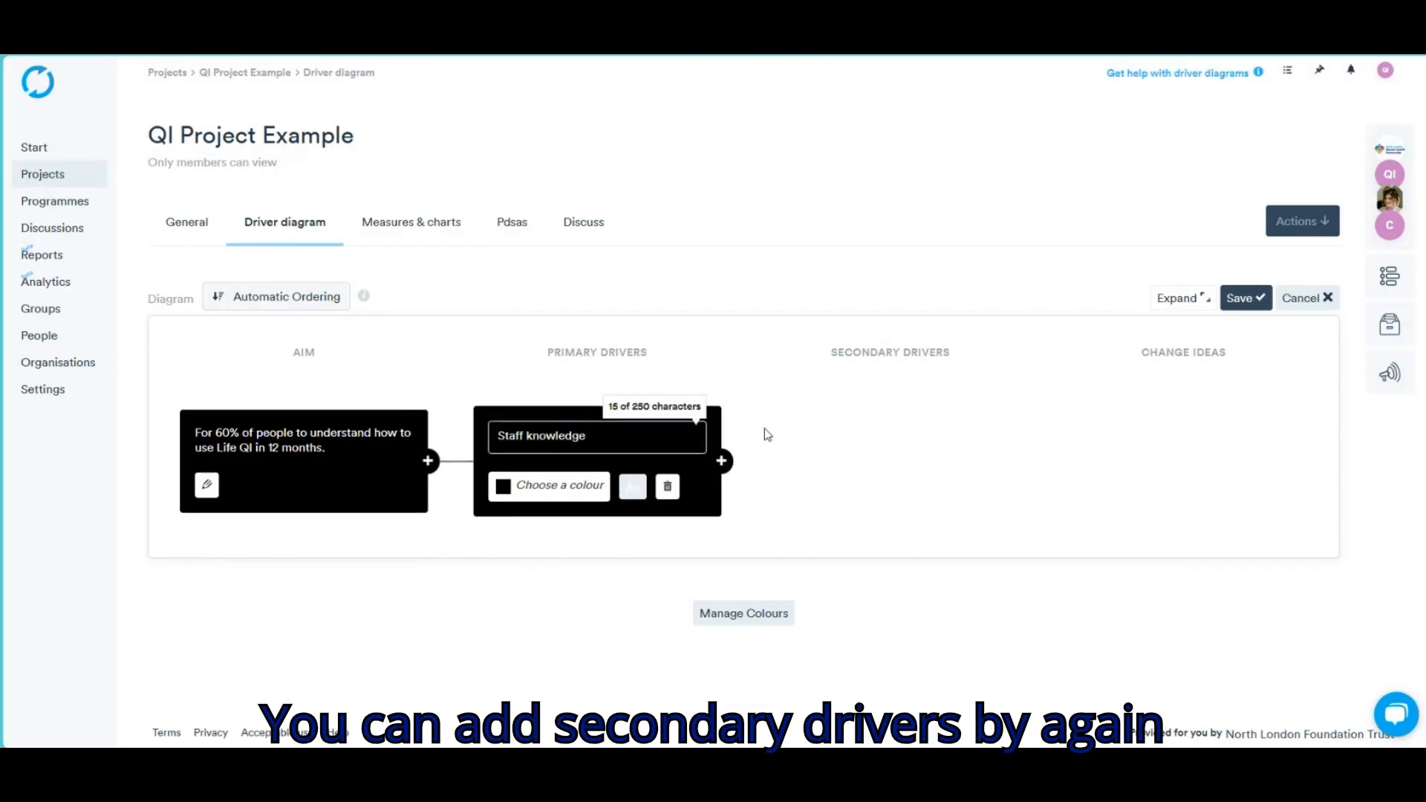
{"action": "left_click", "coordinate": [721, 462]}
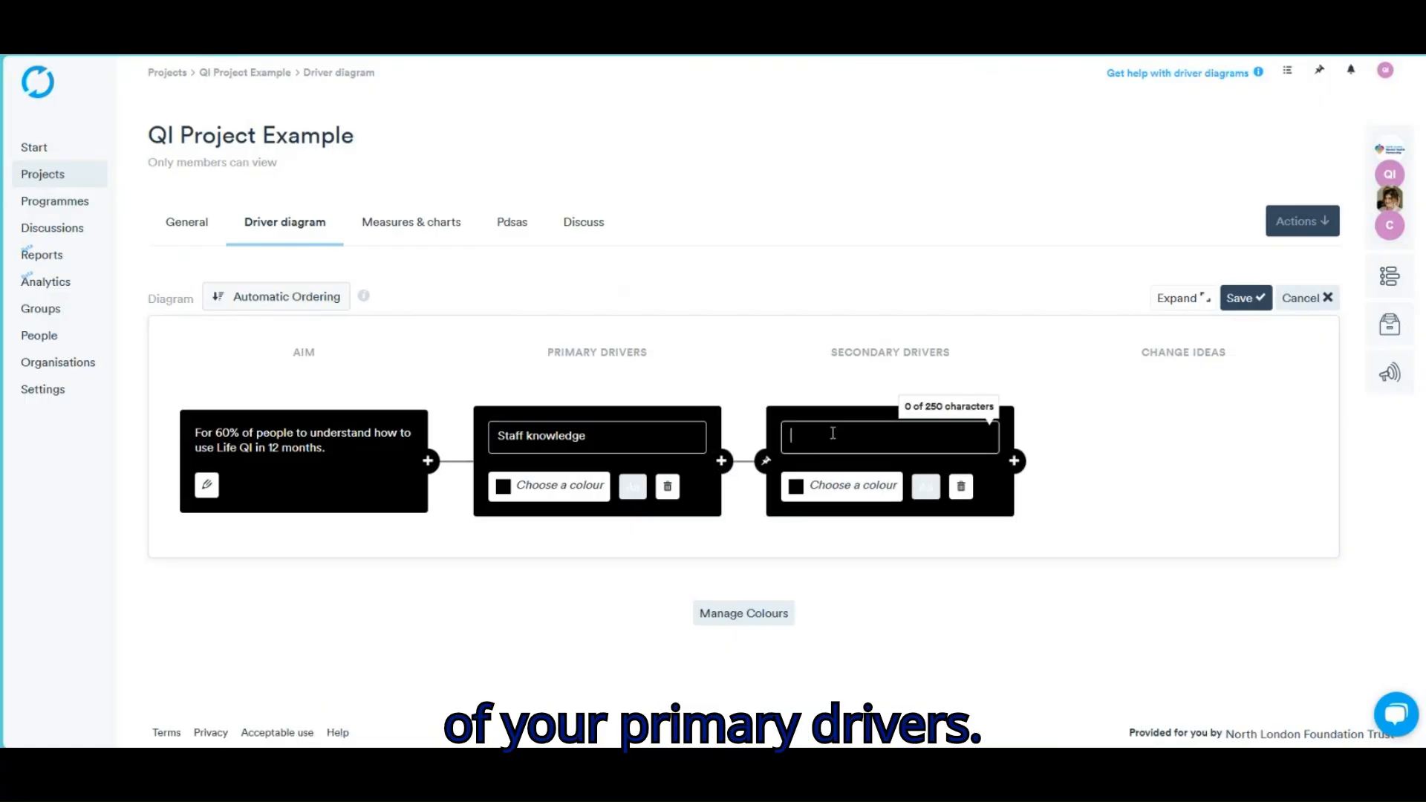
{"action": "type", "text": "Access to training"}
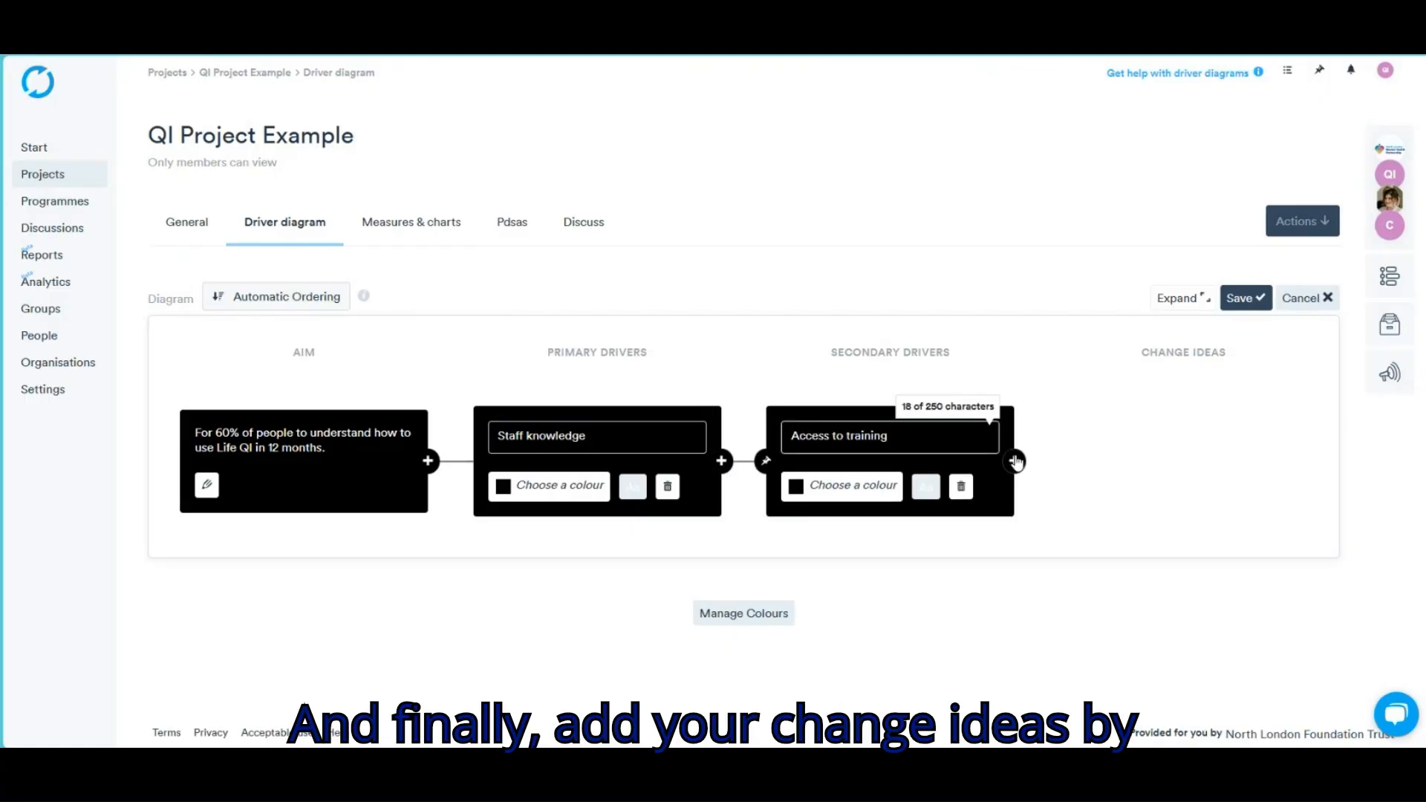
{"action": "left_click", "coordinate": [1015, 462]}
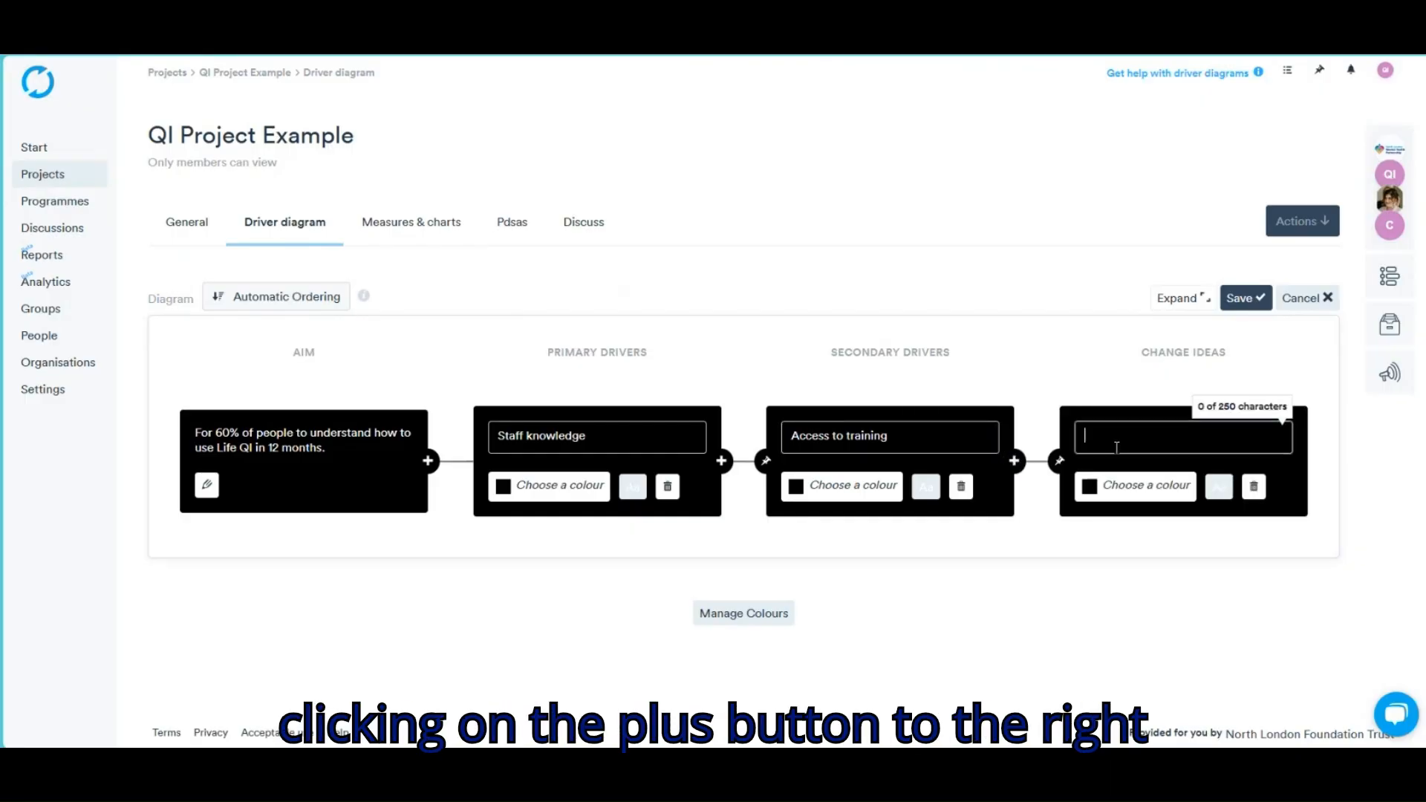
{"action": "type", "text": "Create a video for LifeQI"}
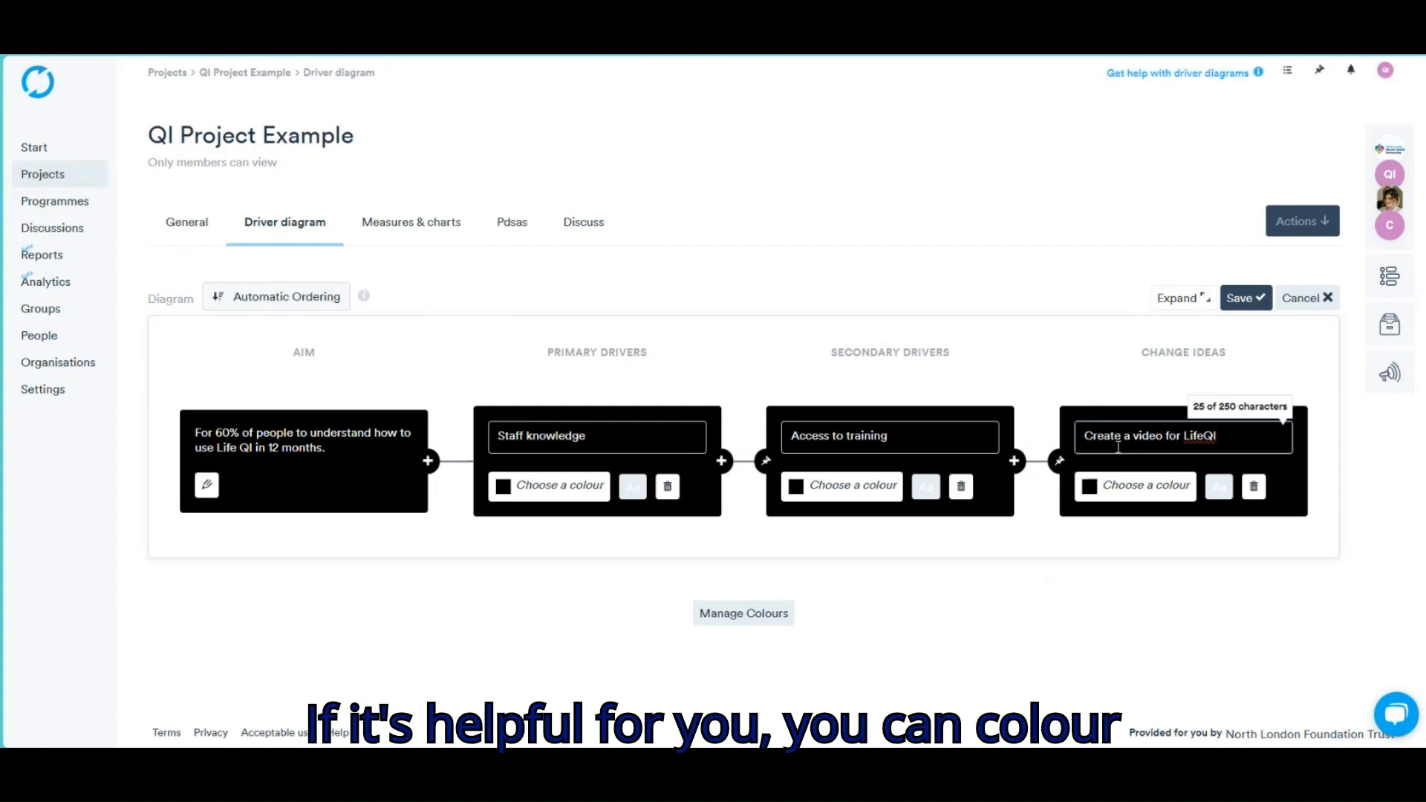
{"action": "left_click", "coordinate": [1108, 491]}
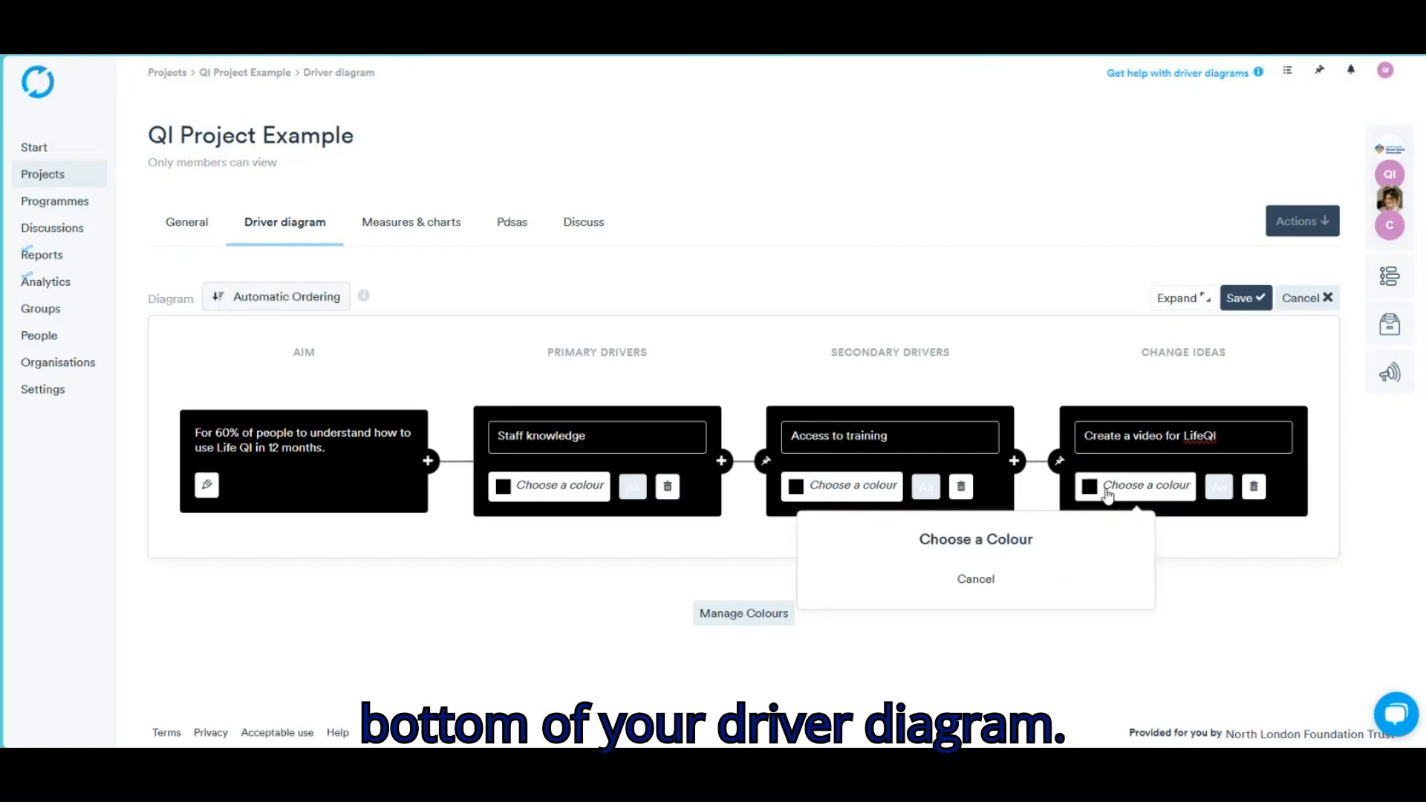
Create the colour key 'Change Idea - to test first' and apply it to the change idea box
{"action": "left_click", "coordinate": [747, 615]}
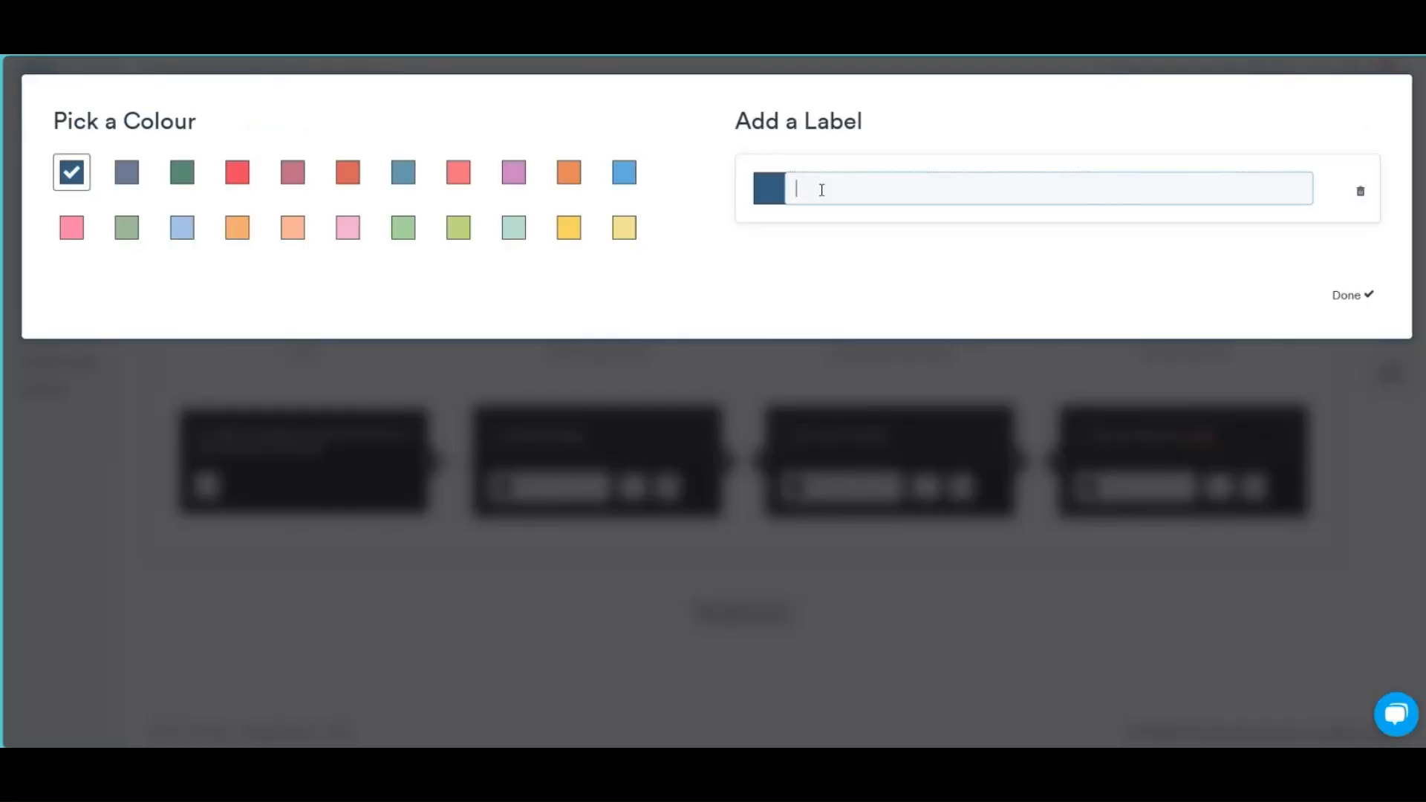
{"action": "type", "text": "Change Id"}
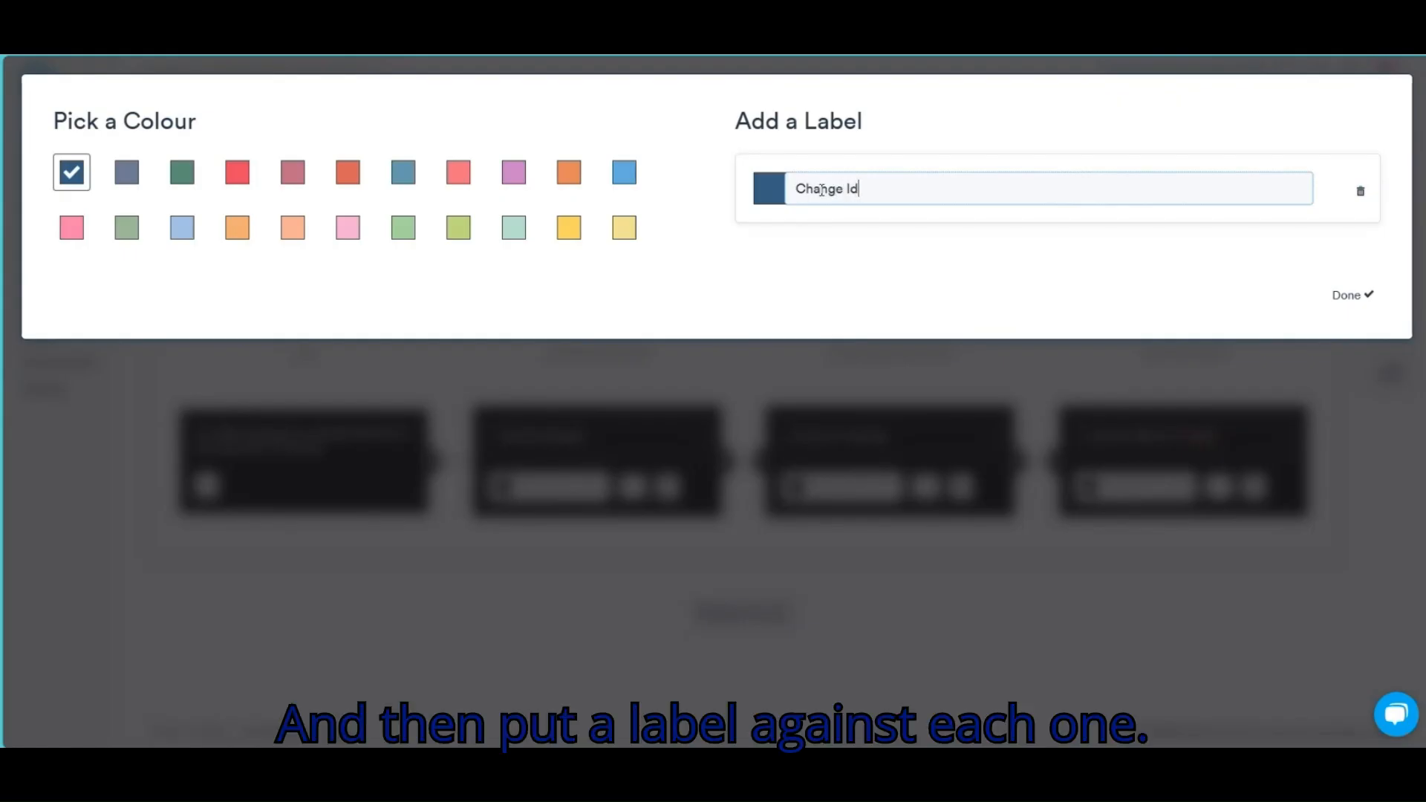
{"action": "type", "text": "ea - to test first"}
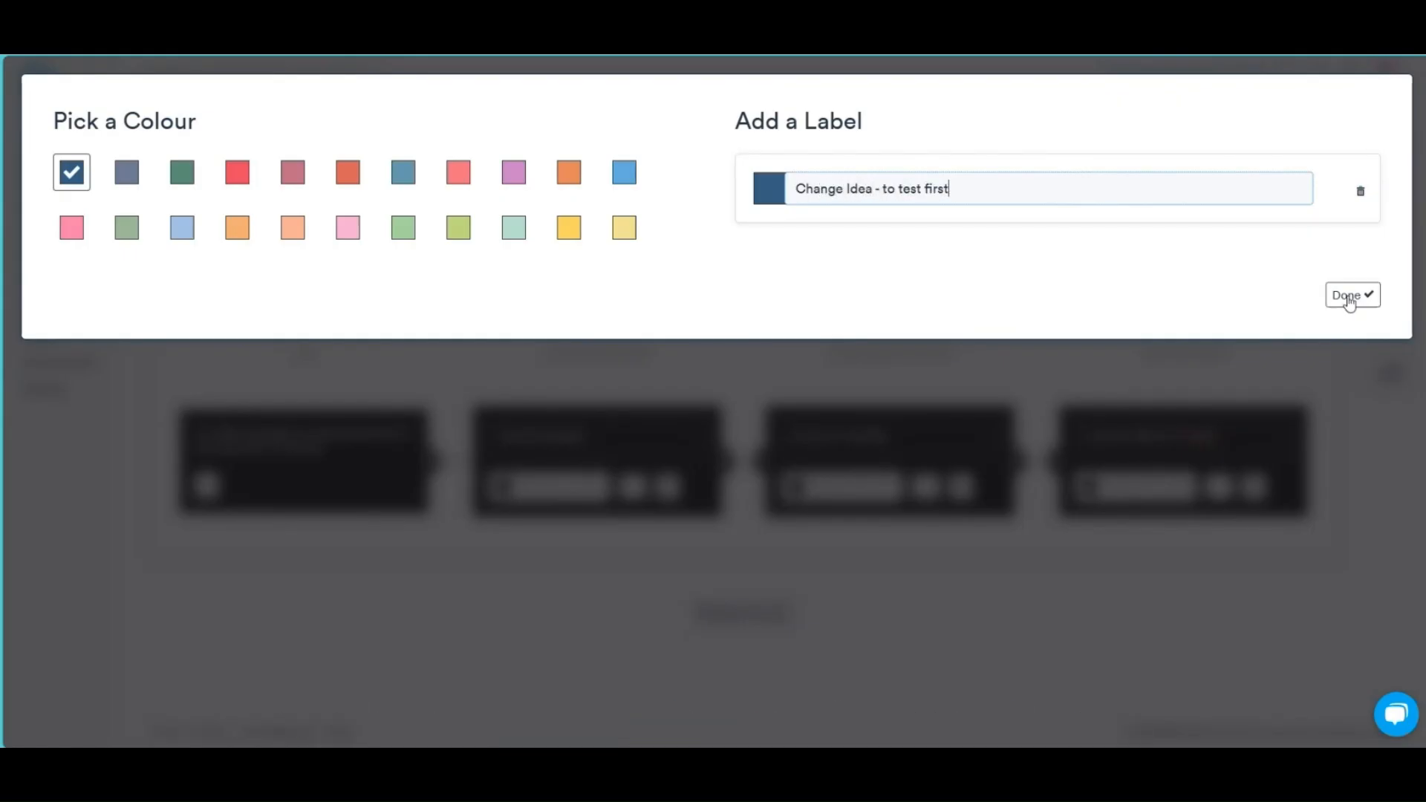
{"action": "left_click", "coordinate": [1347, 295]}
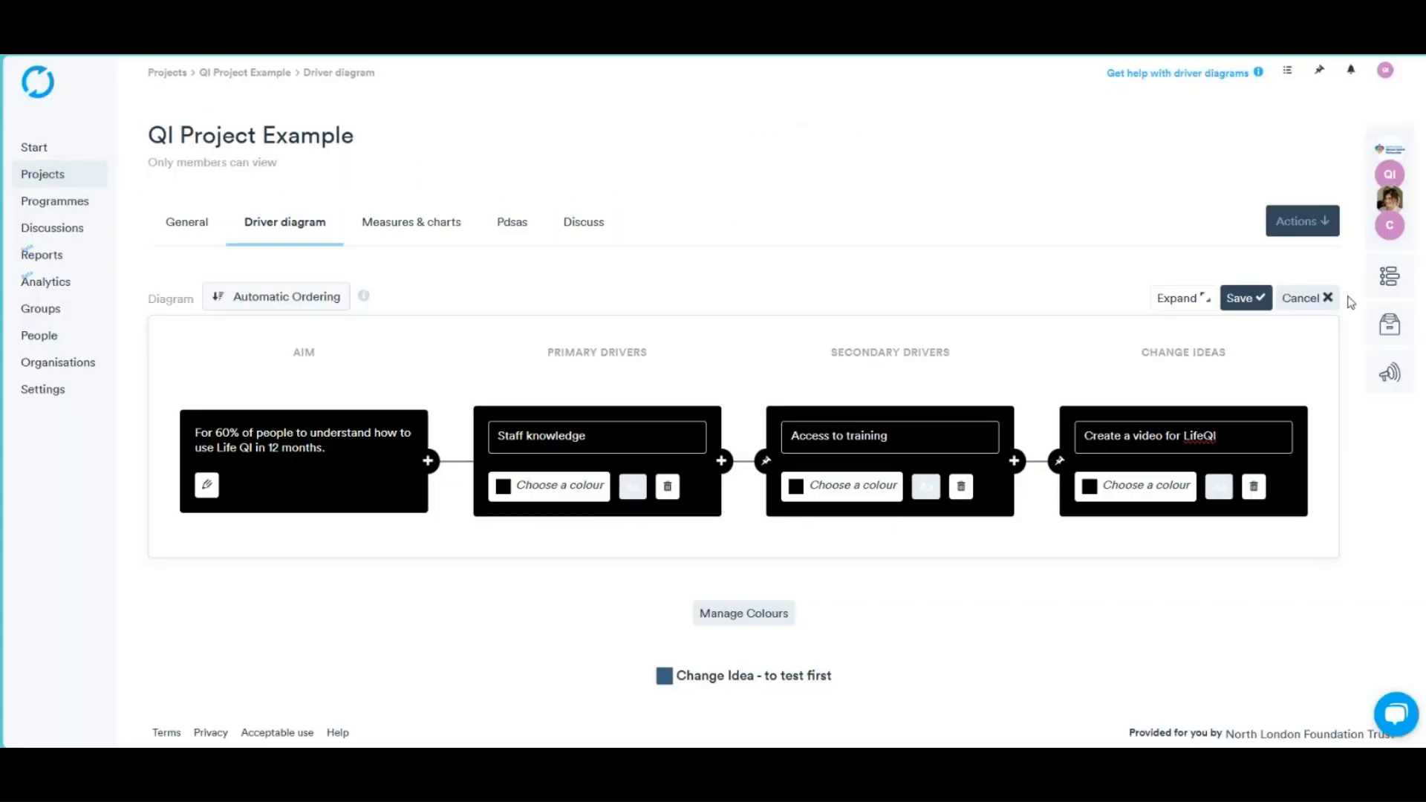
{"action": "left_click", "coordinate": [1138, 503]}
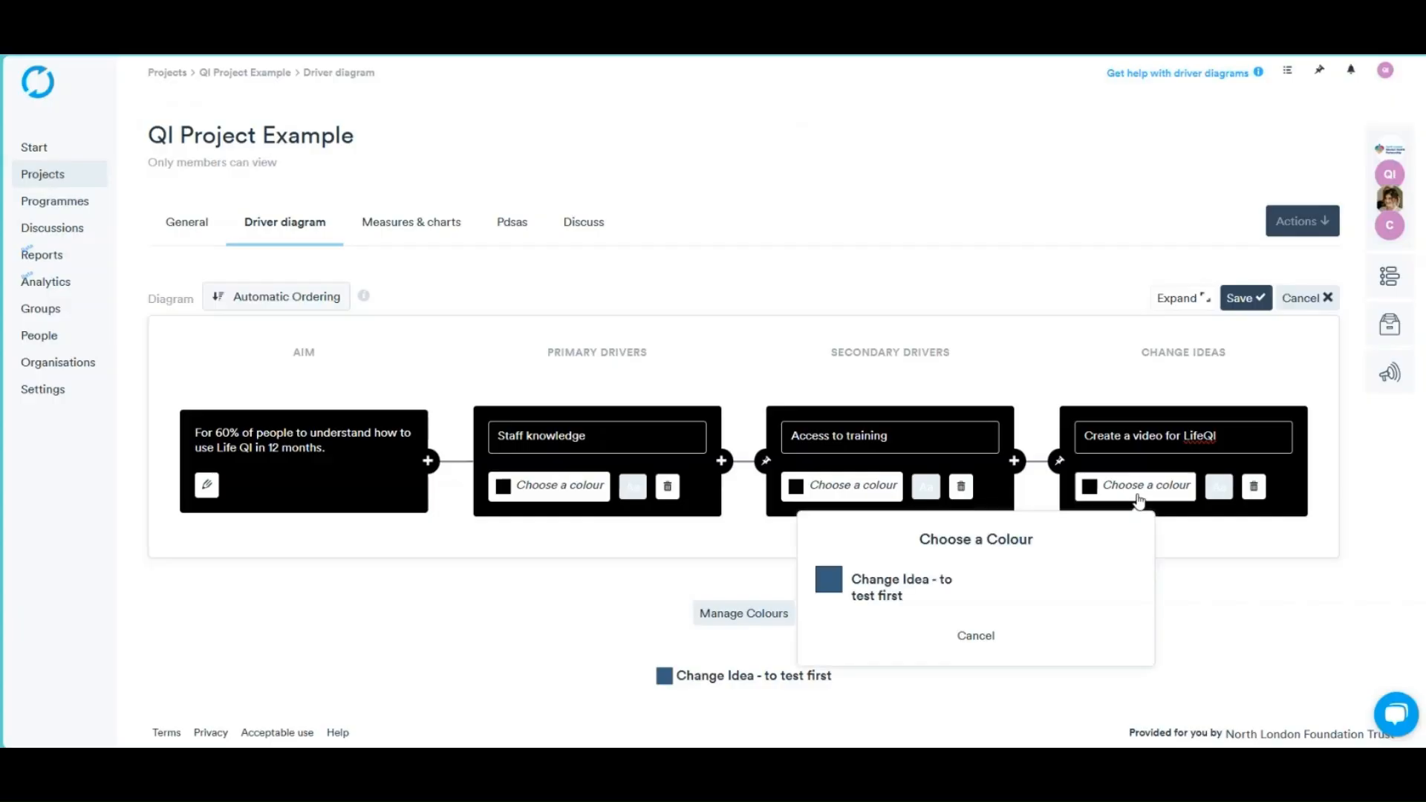
{"action": "left_click", "coordinate": [830, 580]}
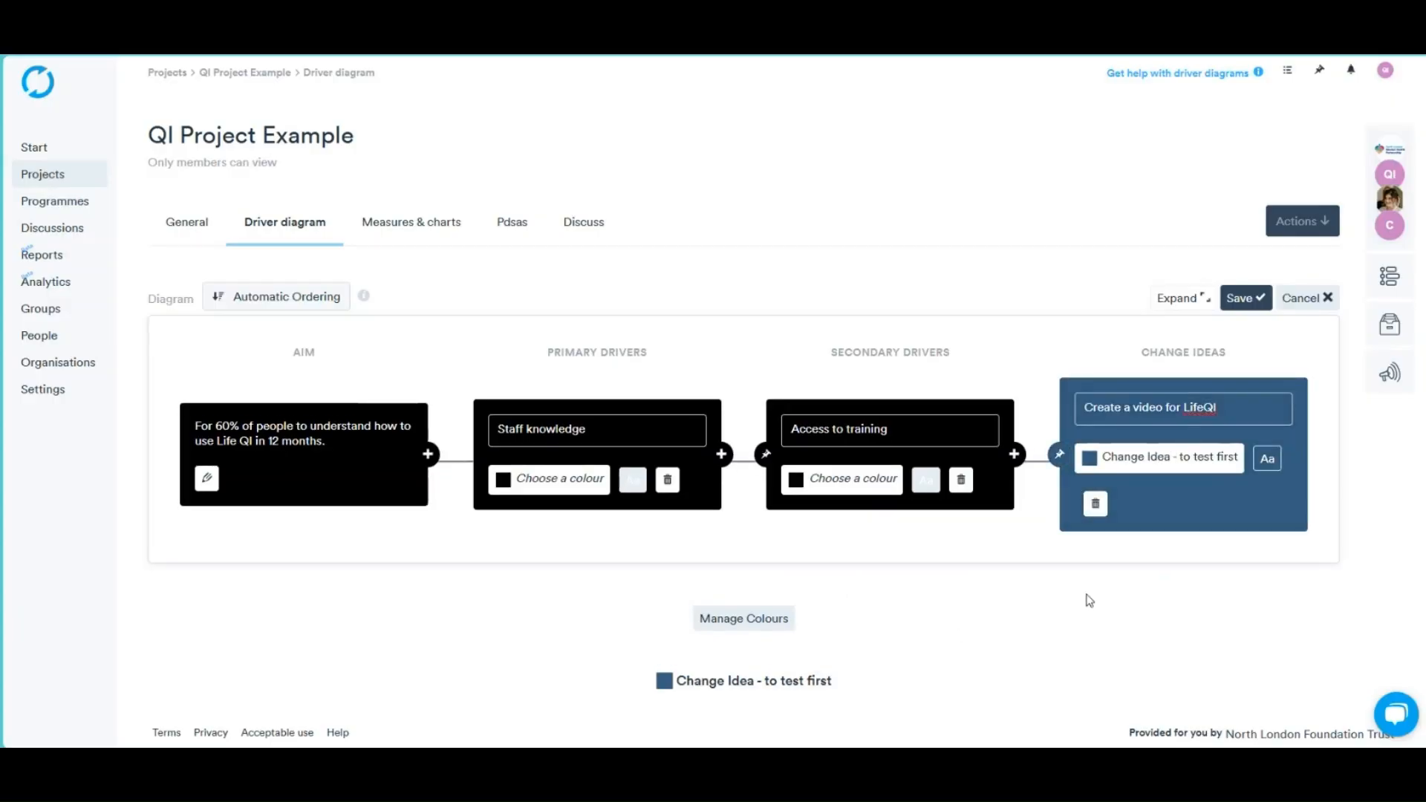
Save the driver diagram and switch to the Measures & charts tab
{"action": "left_click", "coordinate": [1254, 305]}
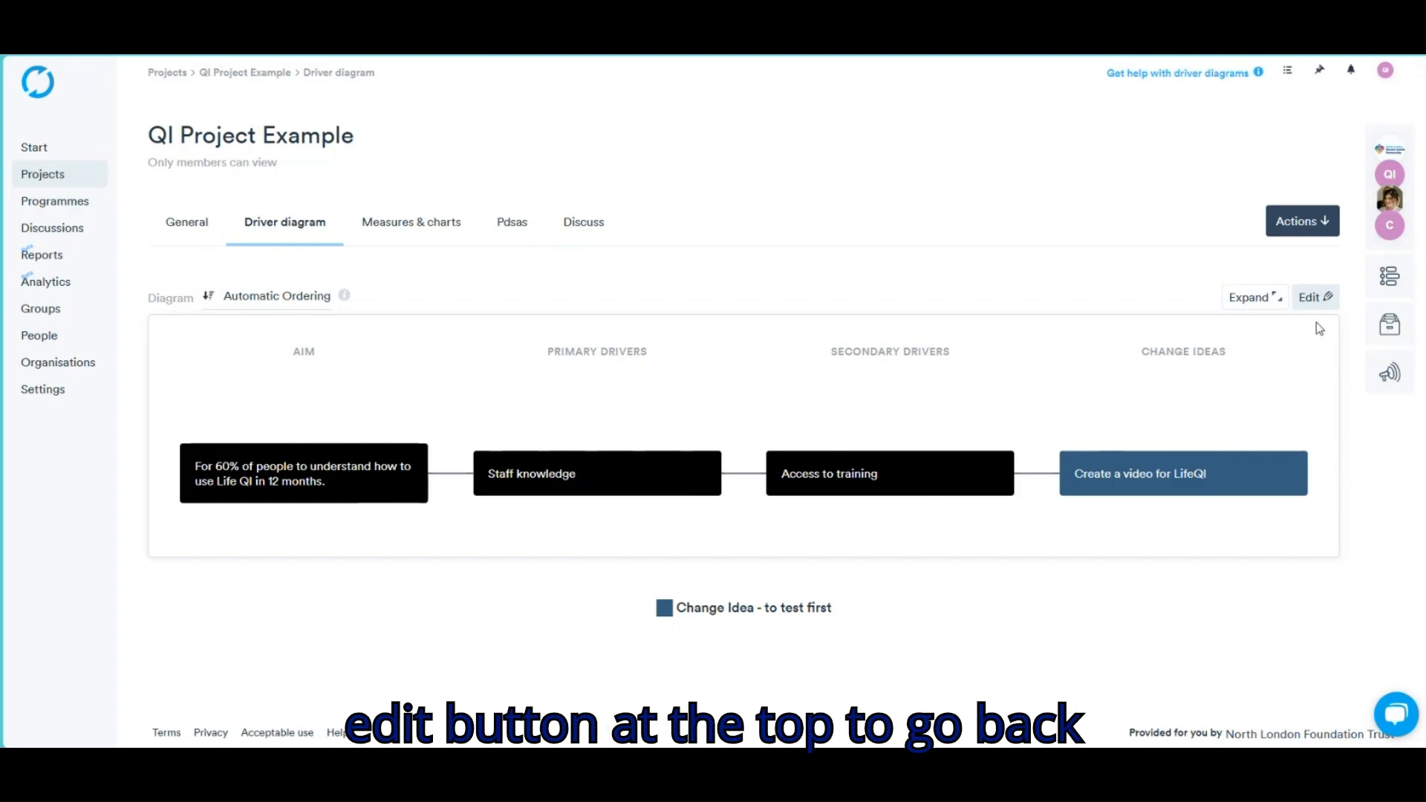
{"action": "left_click", "coordinate": [1326, 306]}
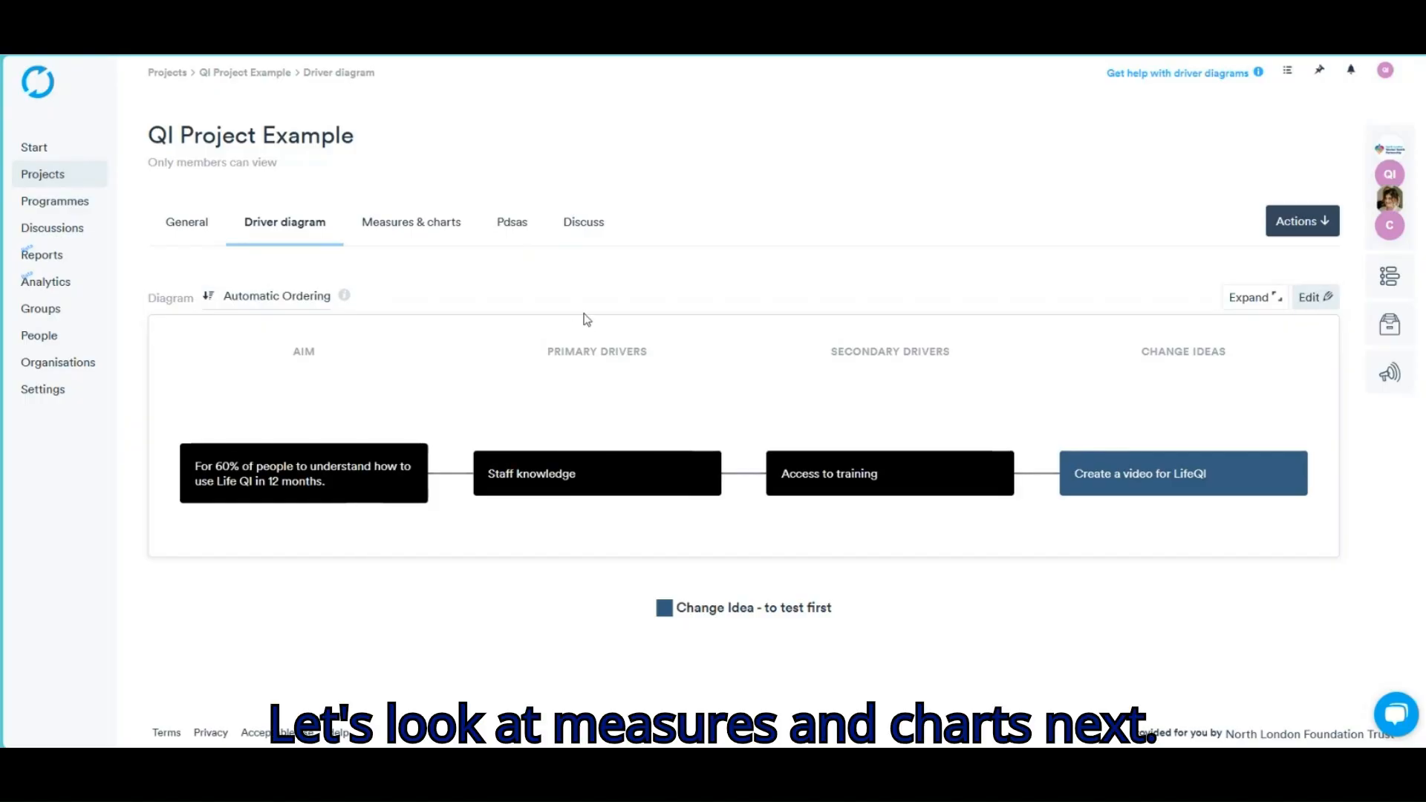
{"action": "left_click", "coordinate": [422, 238]}
{"action": "left_click", "coordinate": [409, 229]}
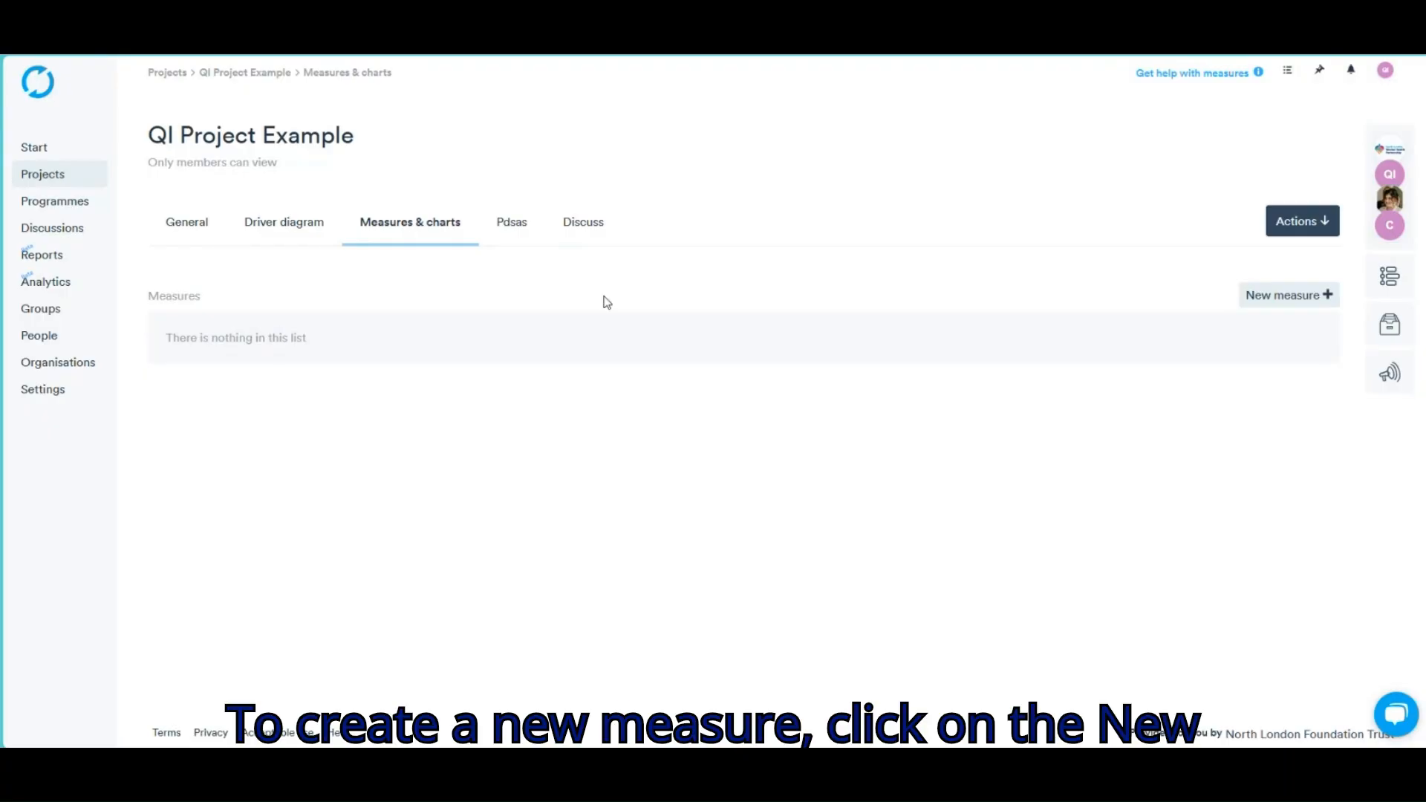
Start an Outcome measure 'Number of people registered on LifeQI' with definition 'Number of login'
{"action": "left_click", "coordinate": [1273, 305]}
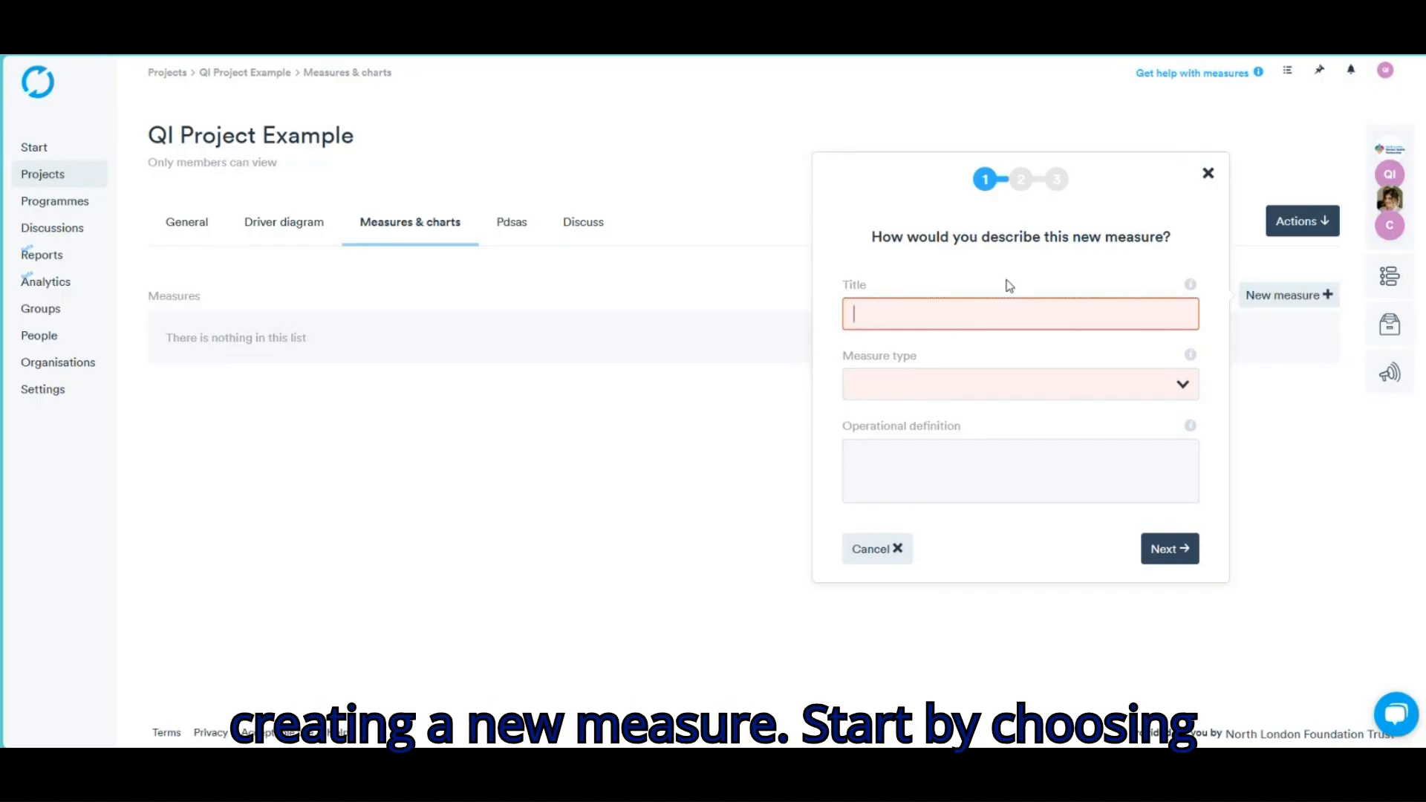
{"action": "type", "text": "Number of people"}
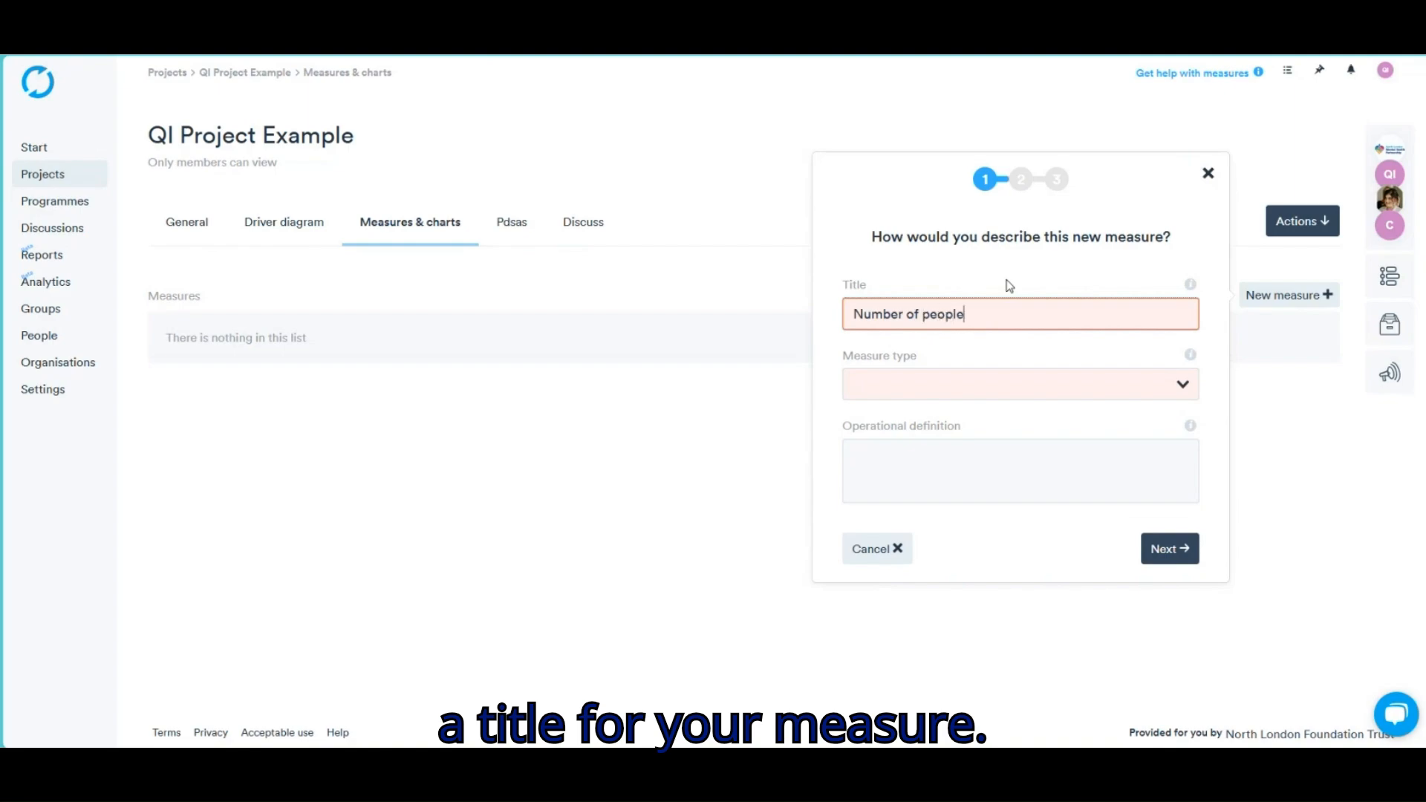
{"action": "type", "text": " registered "}
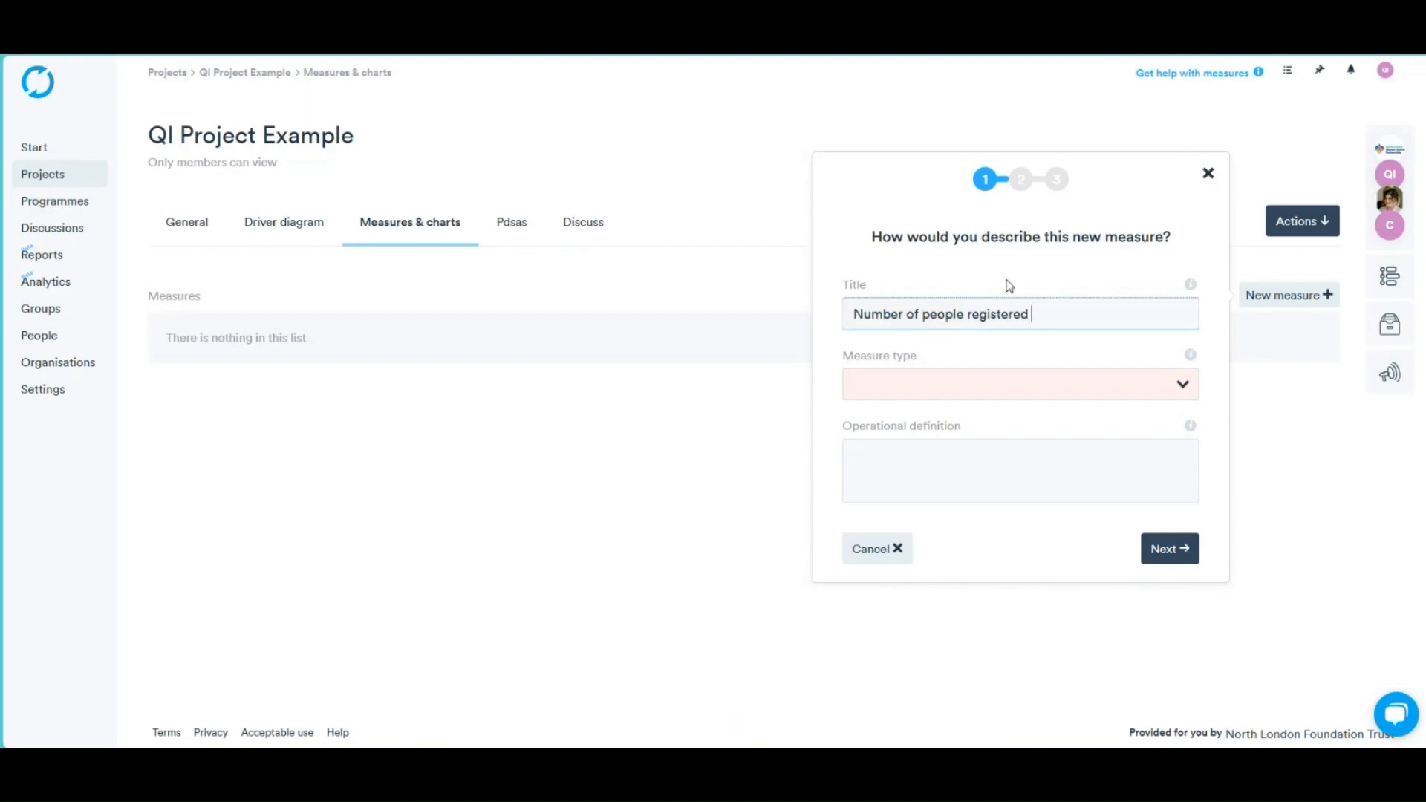
{"action": "type", "text": "on LifeQI"}
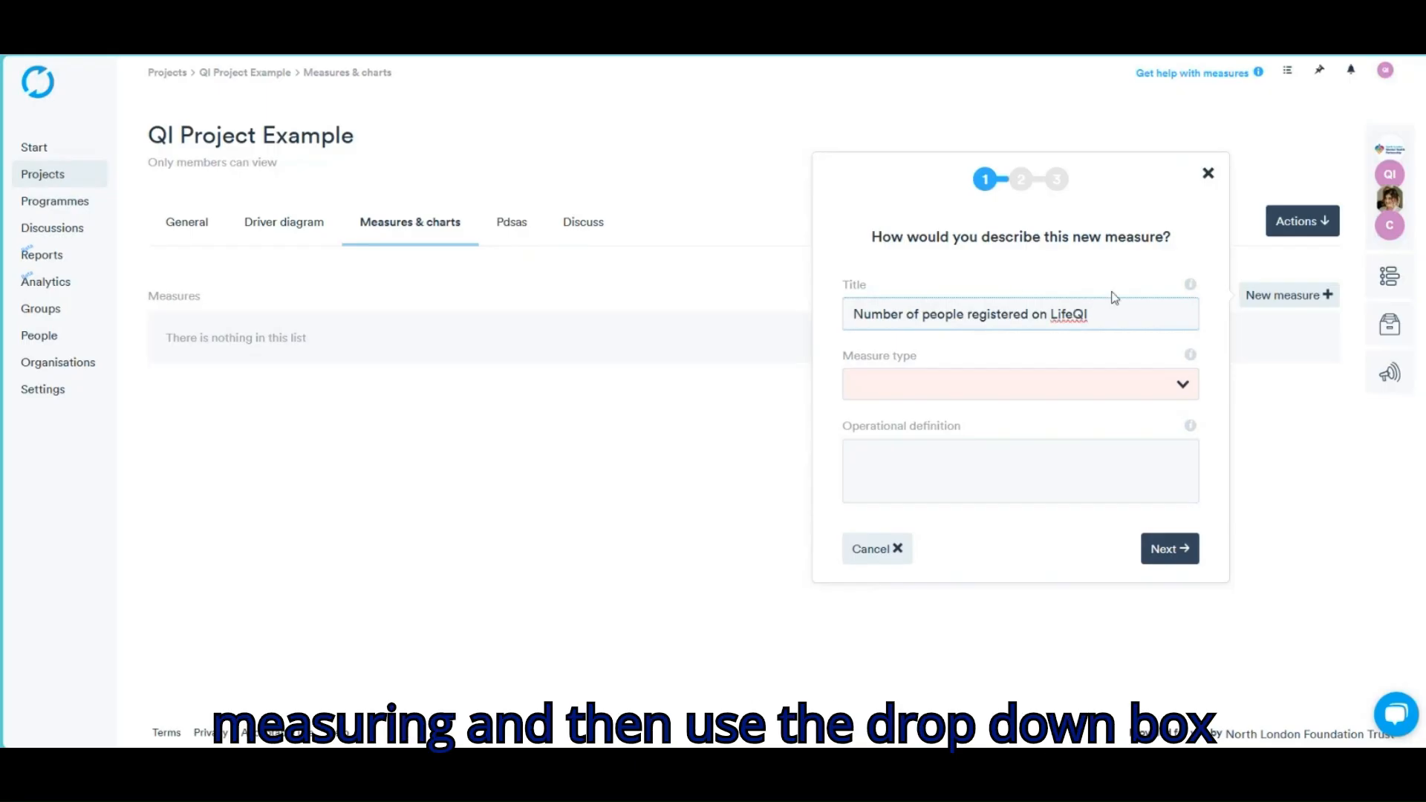
{"action": "left_click", "coordinate": [1183, 385]}
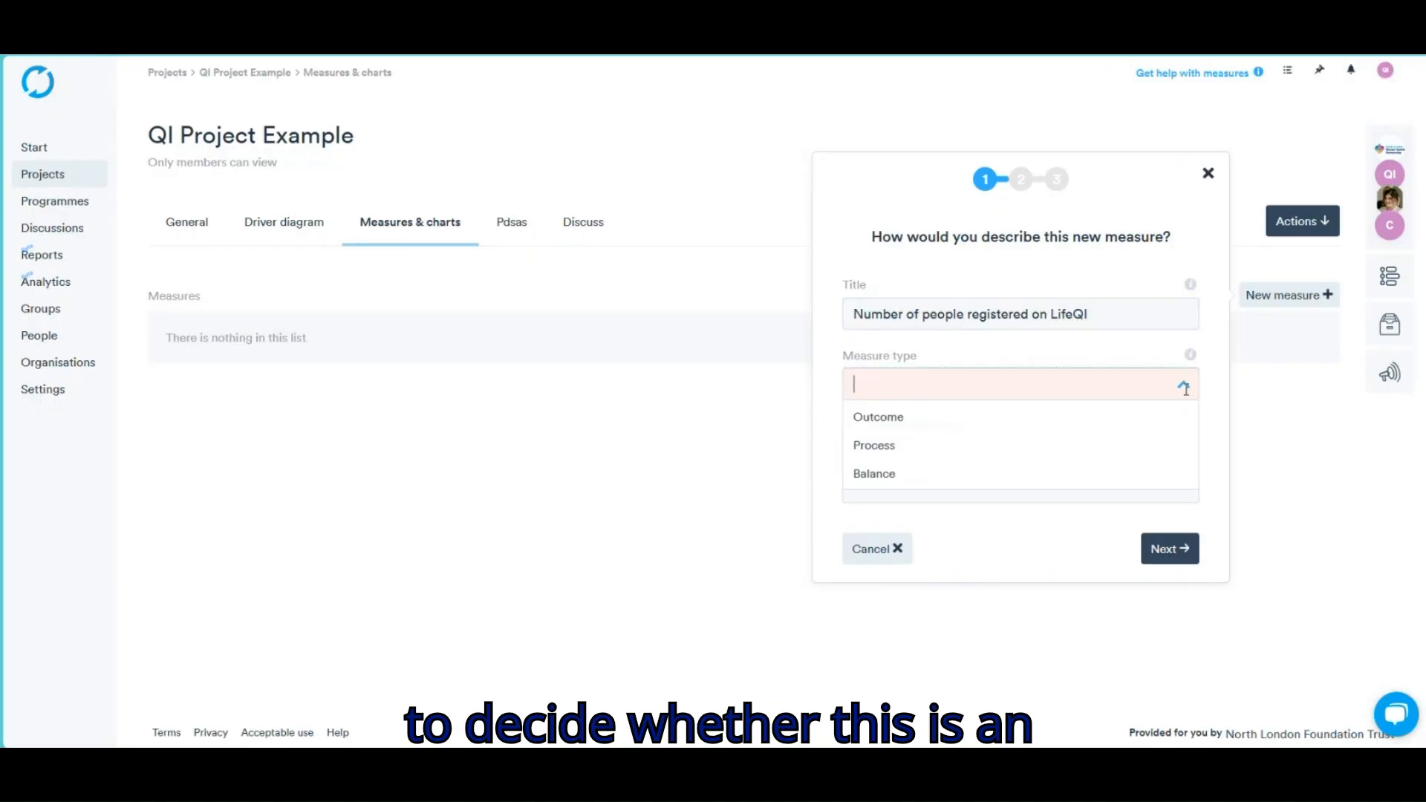
{"action": "left_click", "coordinate": [910, 420]}
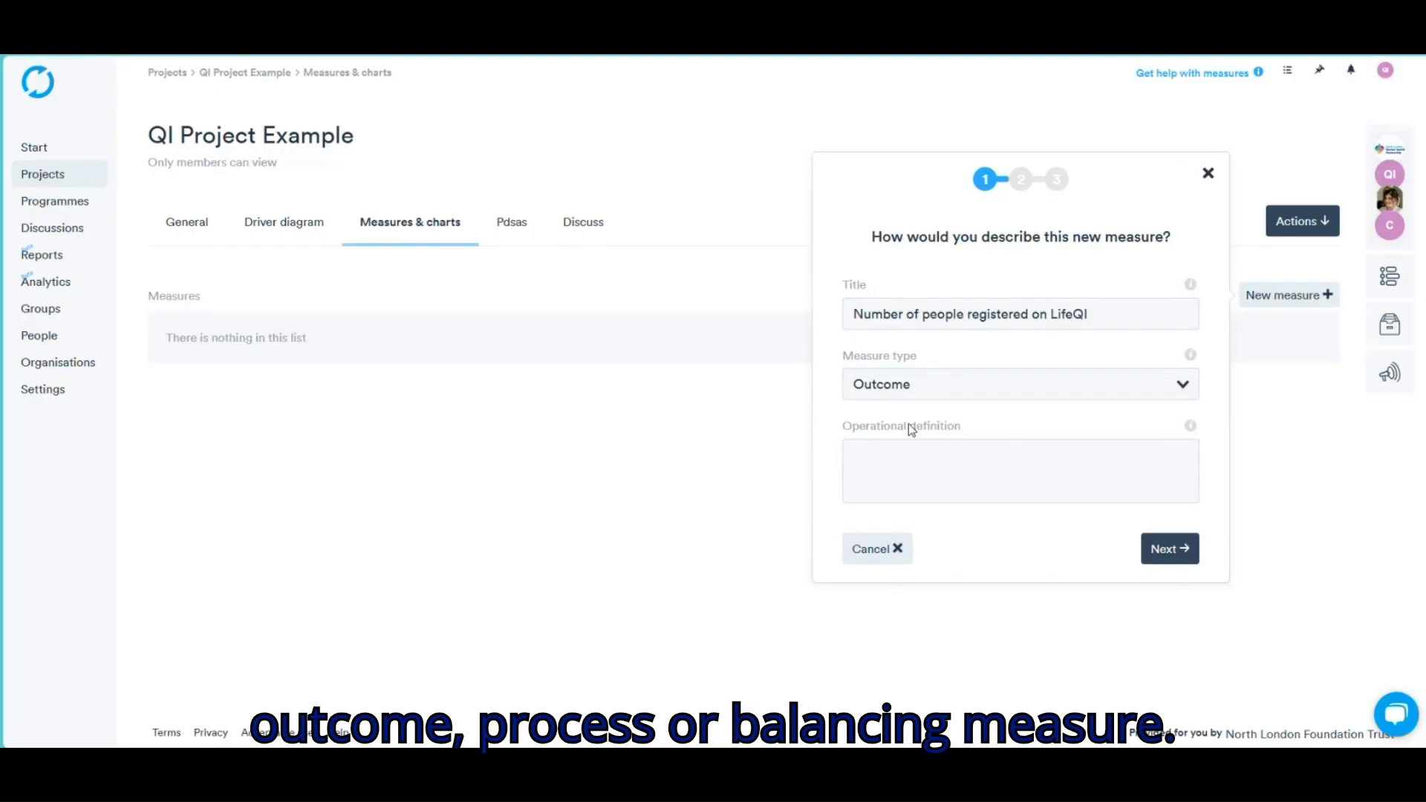
{"action": "left_click", "coordinate": [928, 455]}
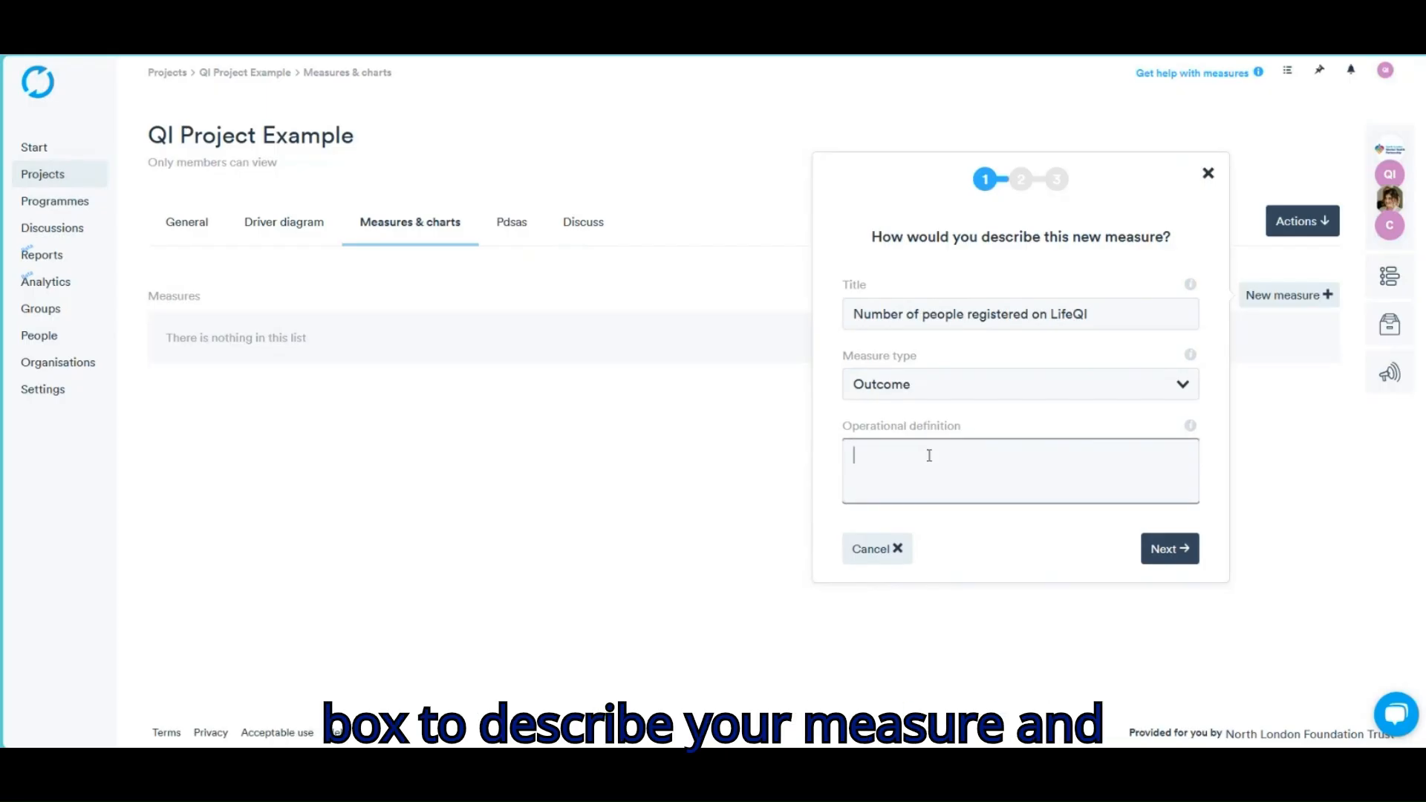
{"action": "type", "text": "Number of "}
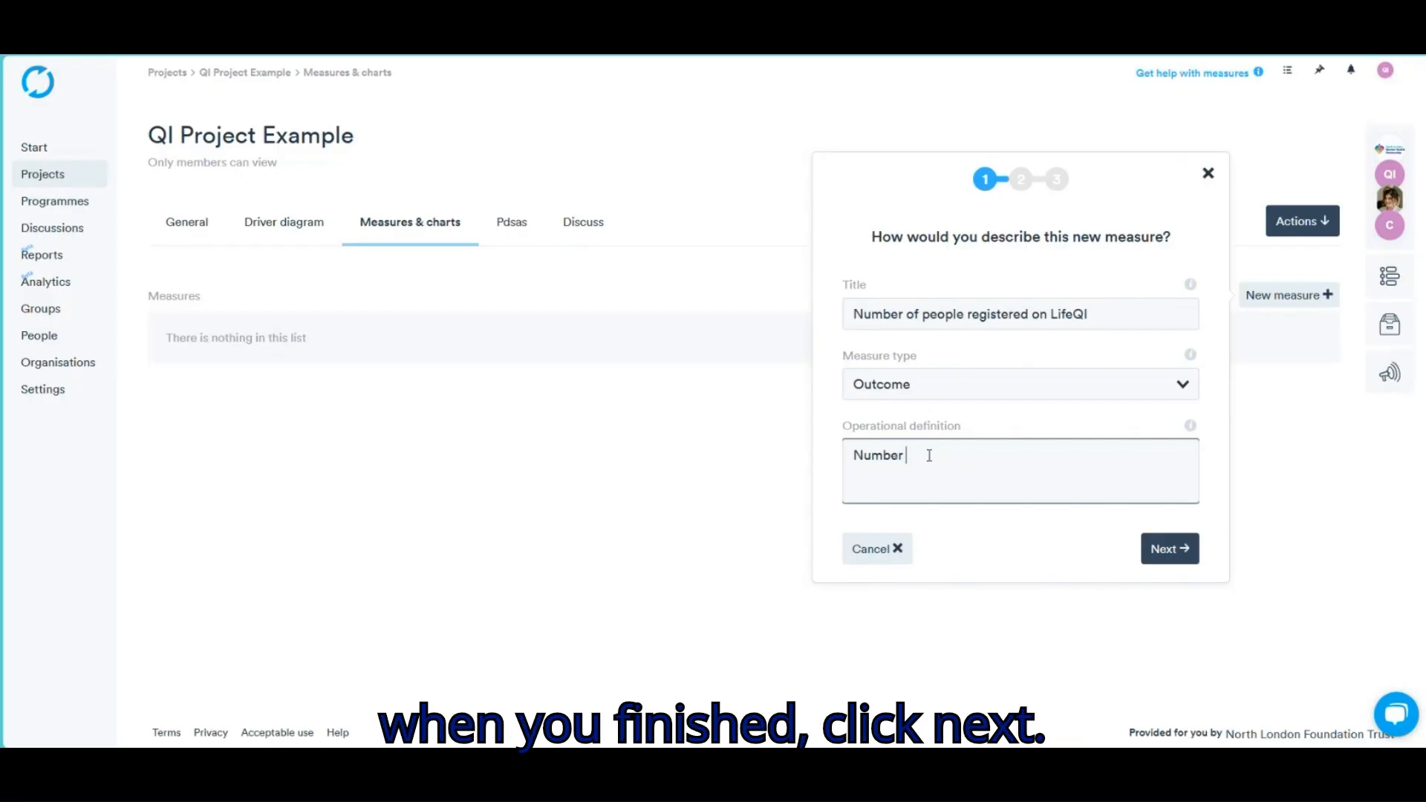
{"action": "type", "text": "login"}
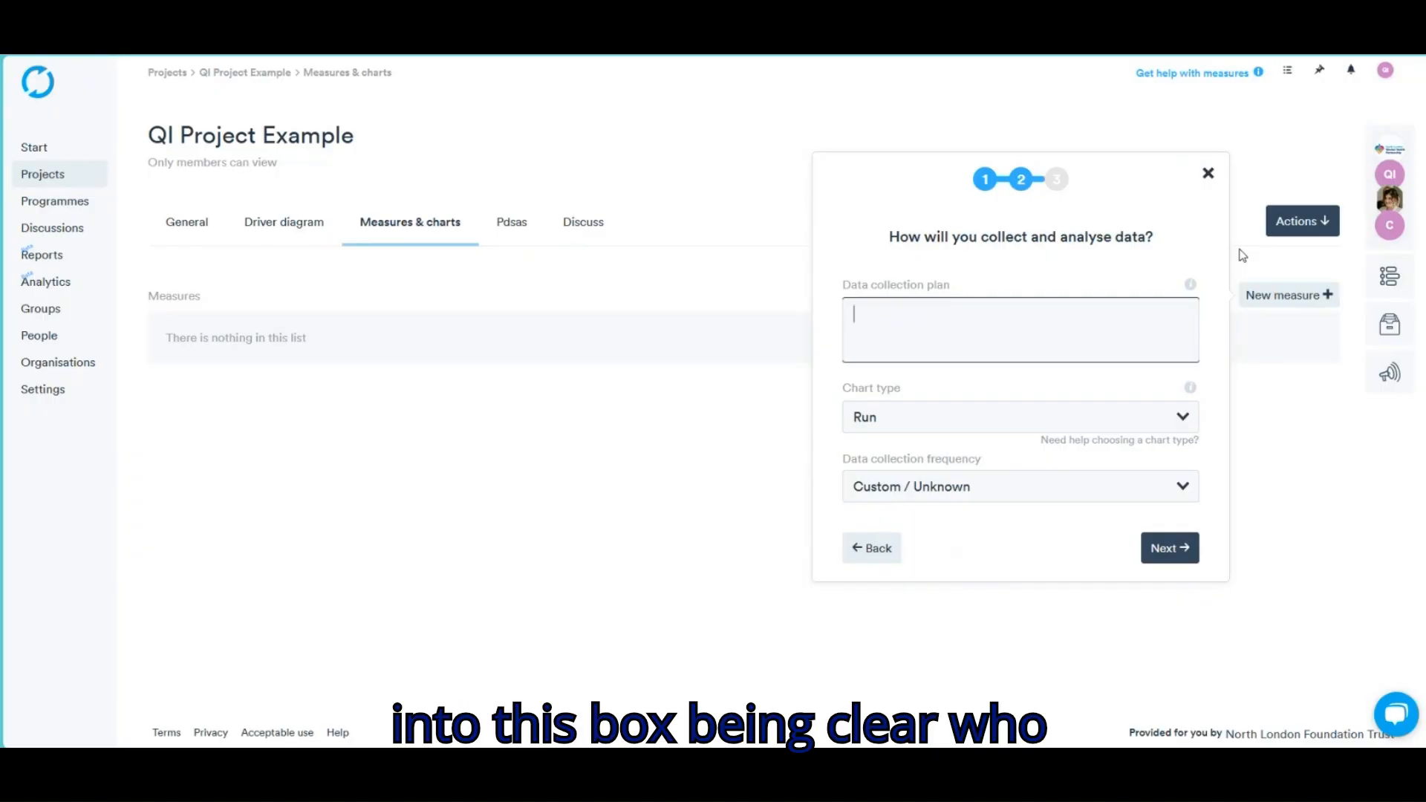
Enter 'Weekly via LifeQI' as the data collection plan
{"action": "left_click", "coordinate": [1190, 286]}
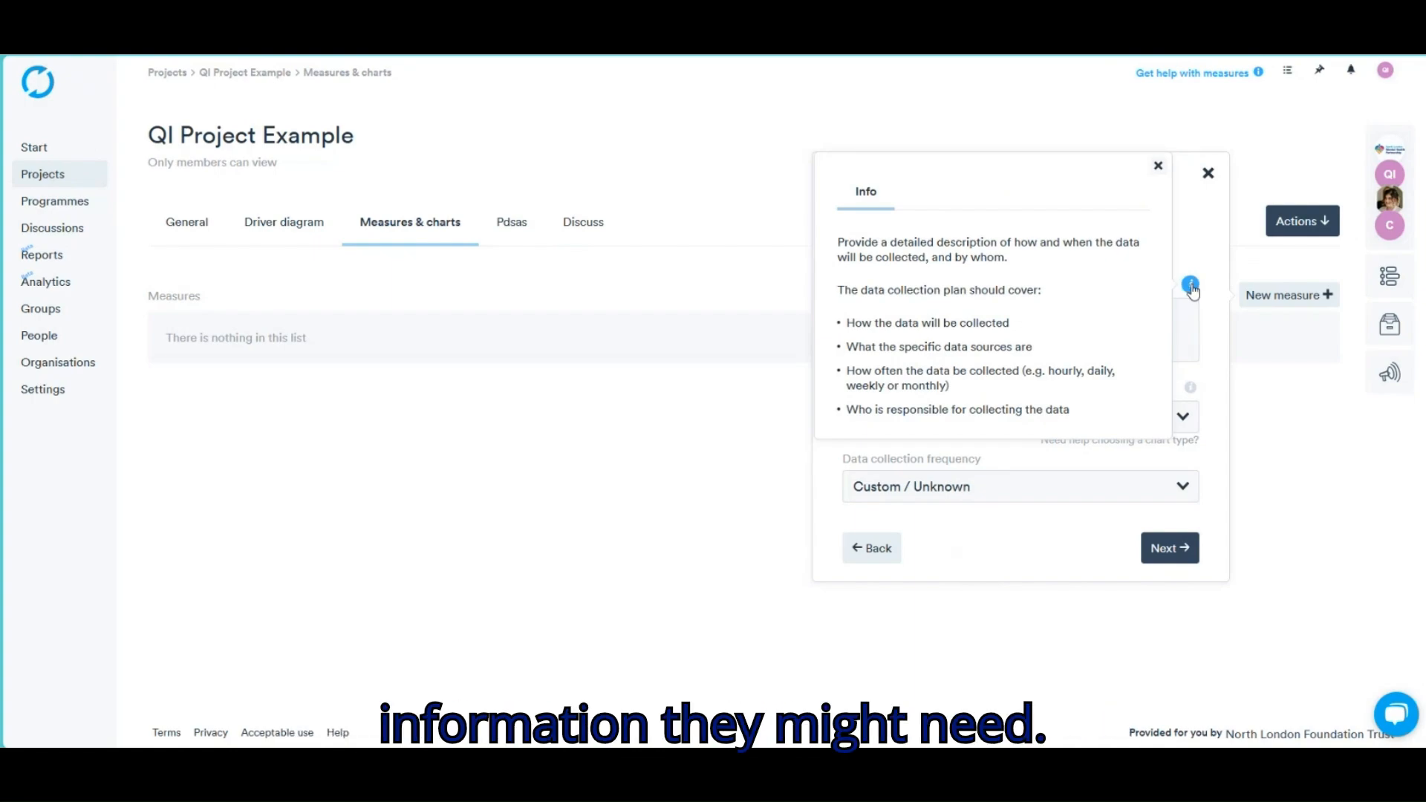
{"action": "left_click", "coordinate": [1158, 166]}
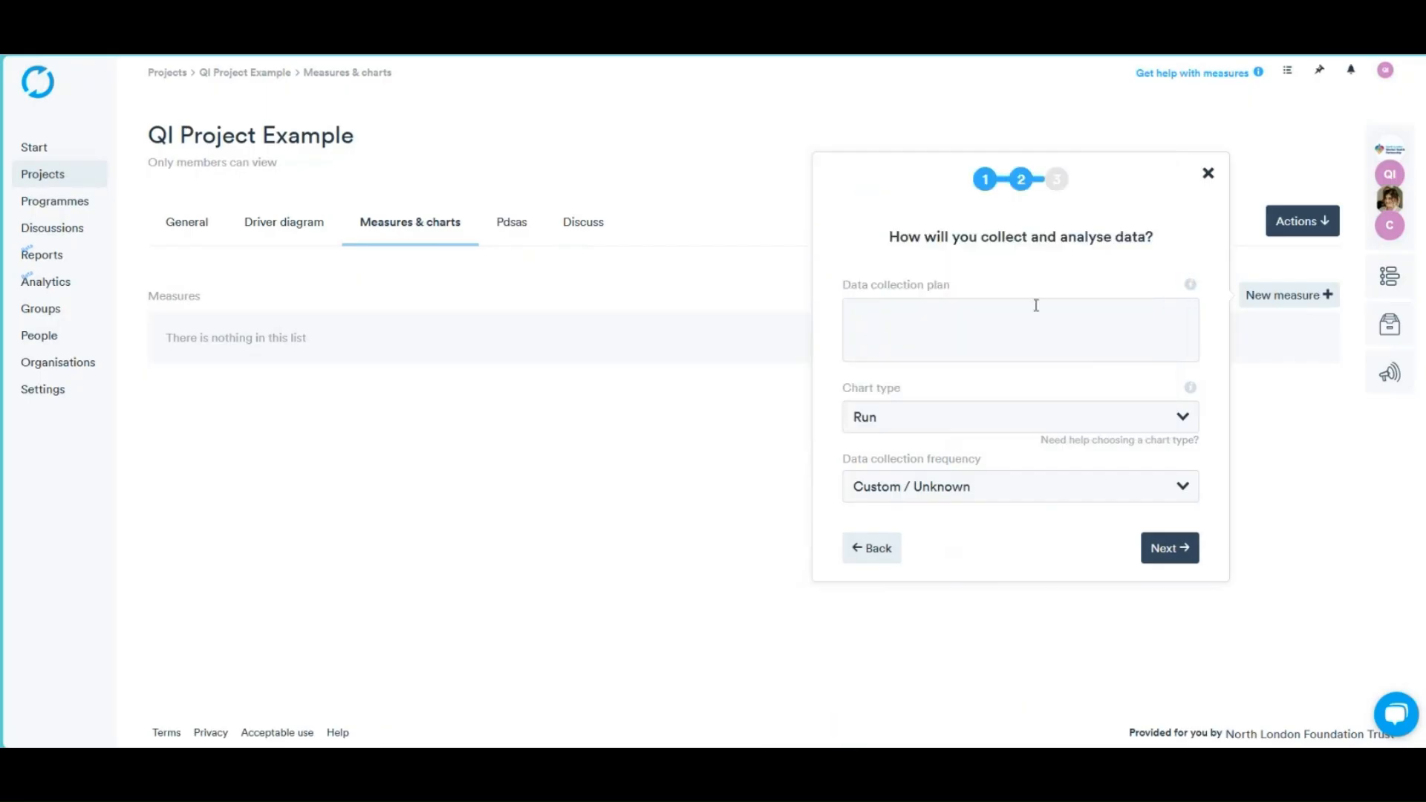
{"action": "left_click", "coordinate": [1031, 306]}
{"action": "type", "text": "Weekly via LifeQI"}
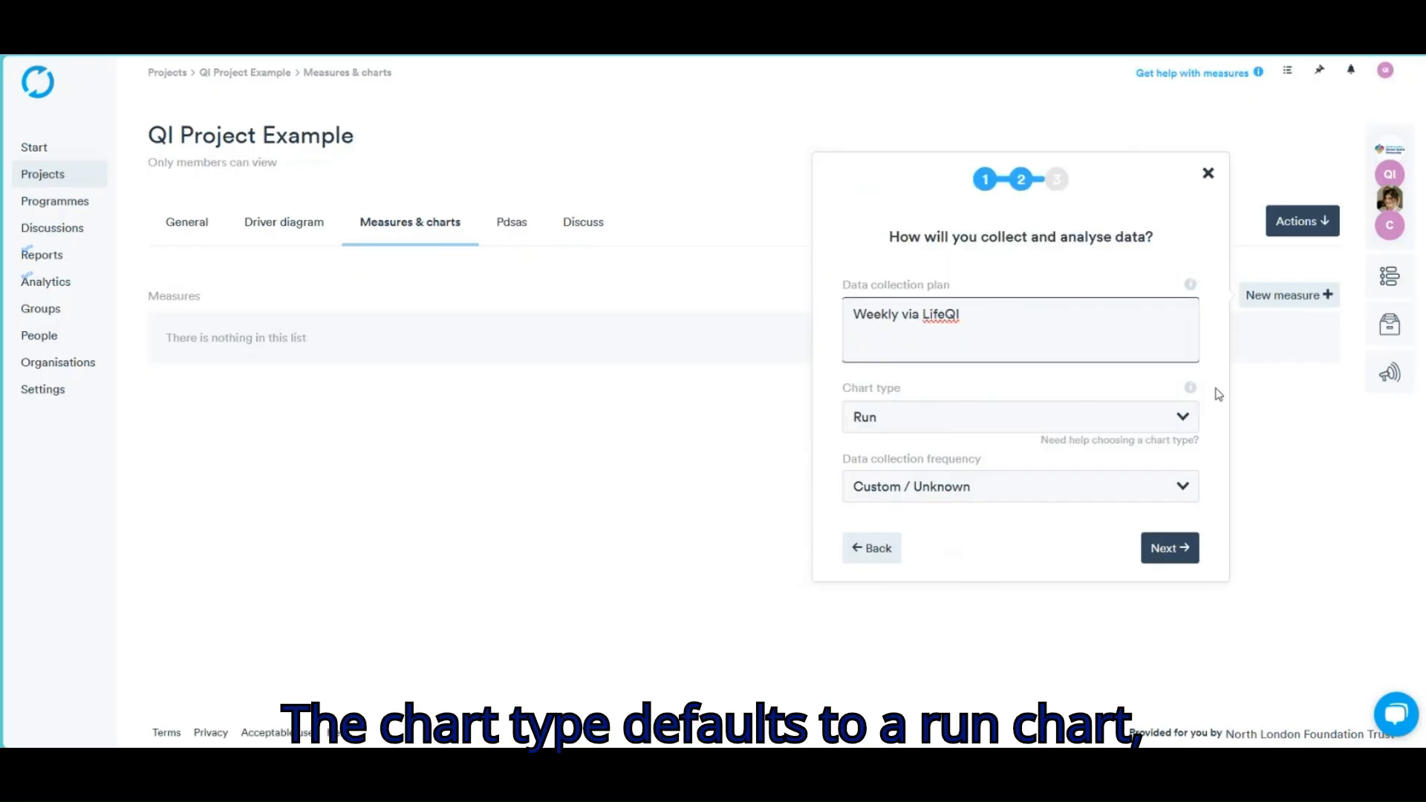
Keep a Run chart with Weekly collection frequency and continue to driver linking
{"action": "left_click", "coordinate": [1186, 414]}
{"action": "left_click", "coordinate": [1214, 469]}
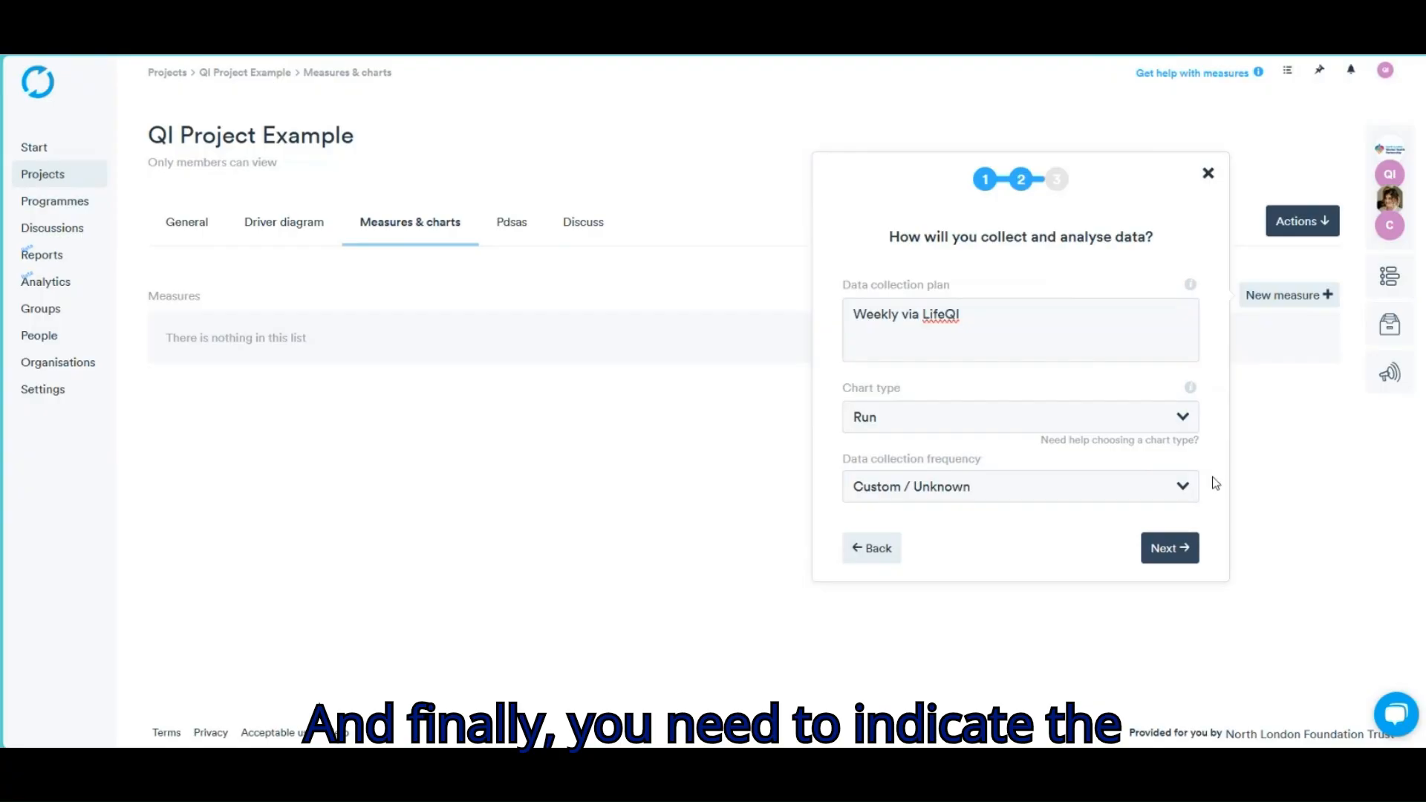
{"action": "left_click", "coordinate": [1182, 487]}
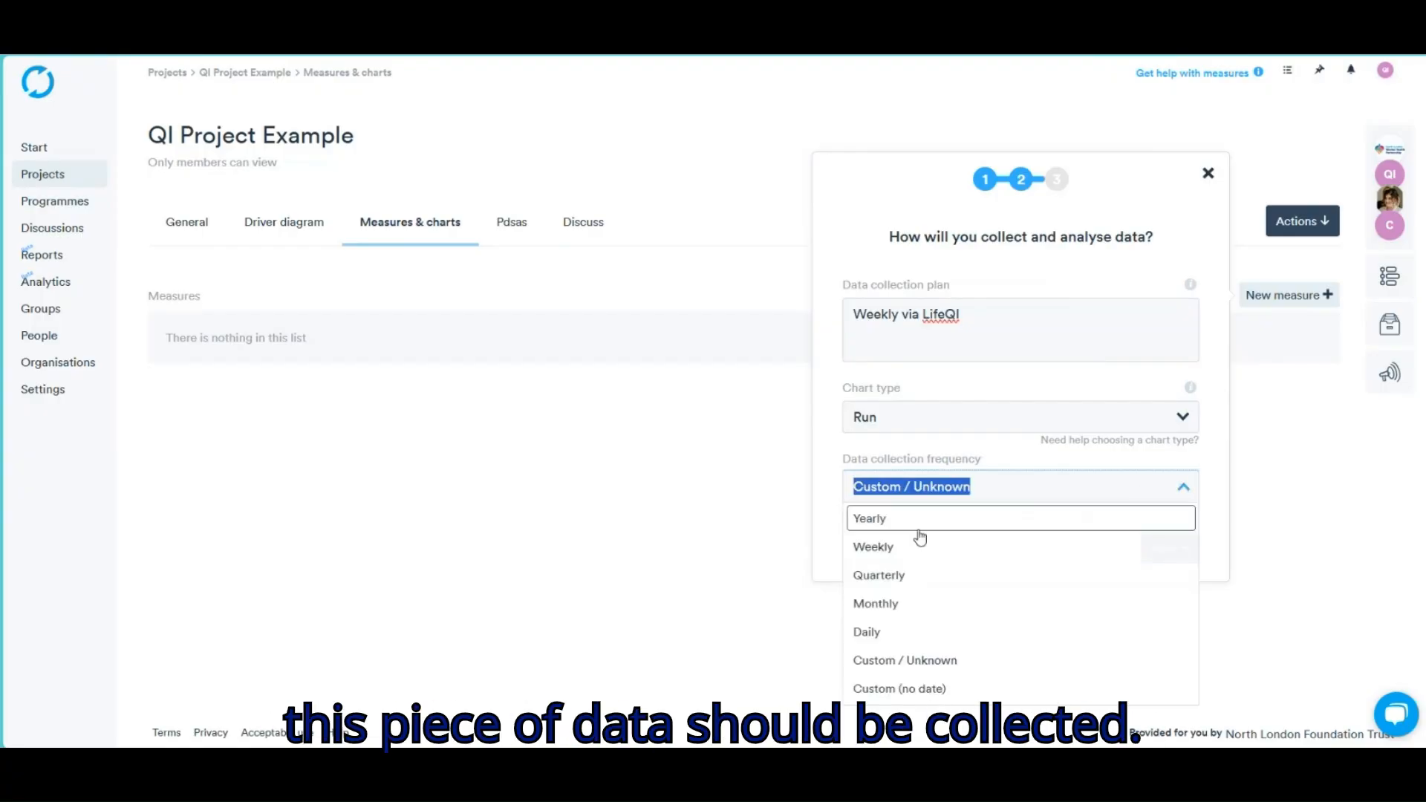
{"action": "left_click", "coordinate": [894, 556]}
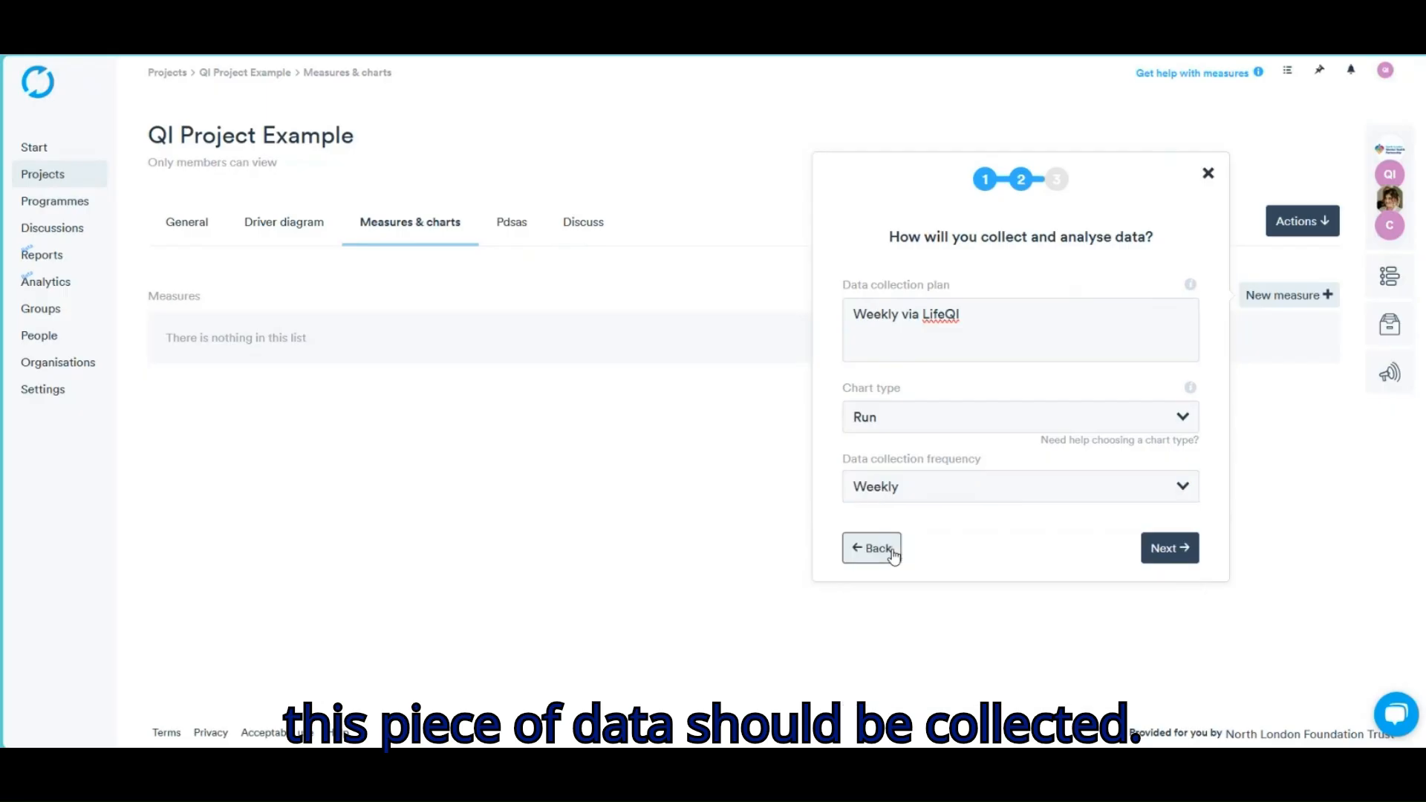
{"action": "left_click", "coordinate": [1180, 564]}
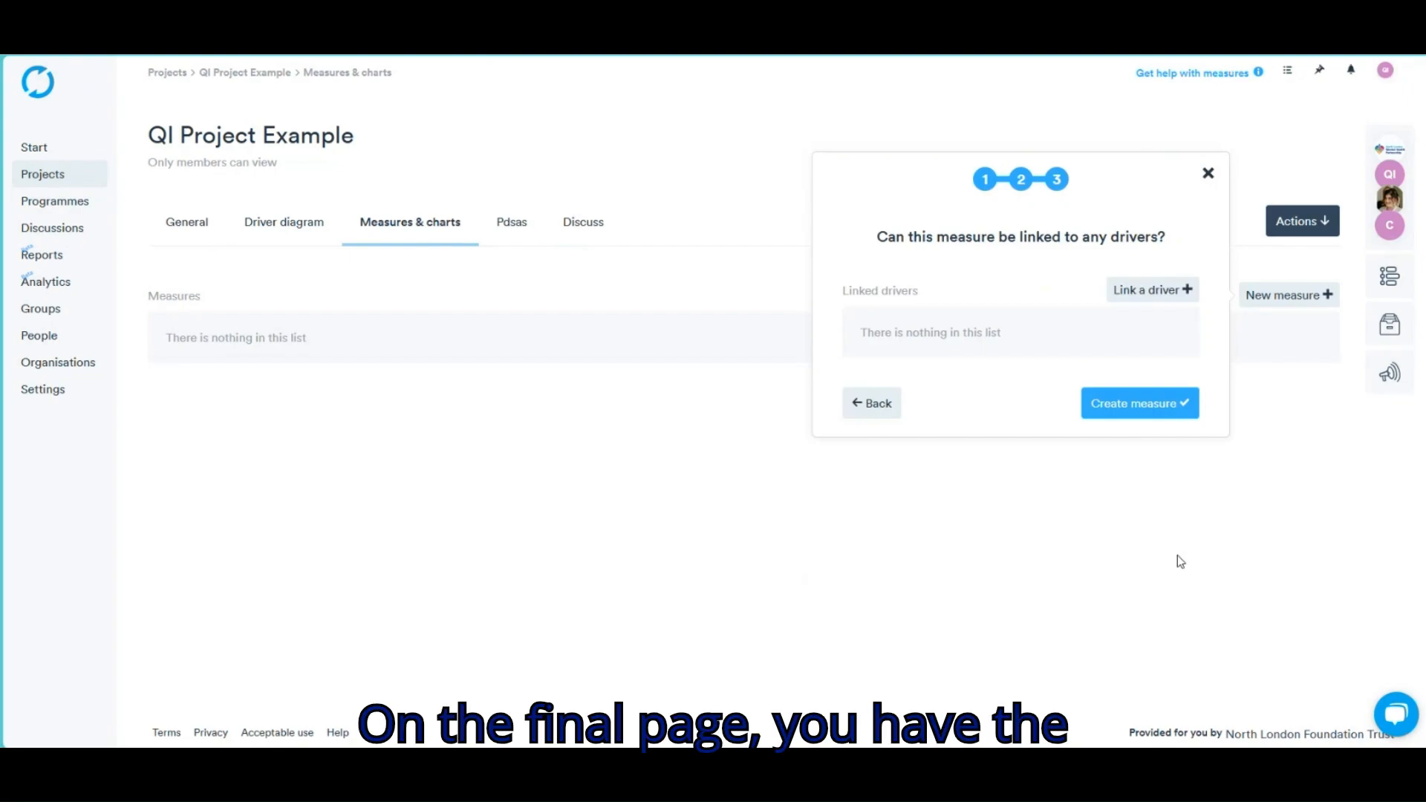
Link the new measure to the Aim driver (60% understanding Life QI) and create the measure
{"action": "left_click", "coordinate": [1152, 292]}
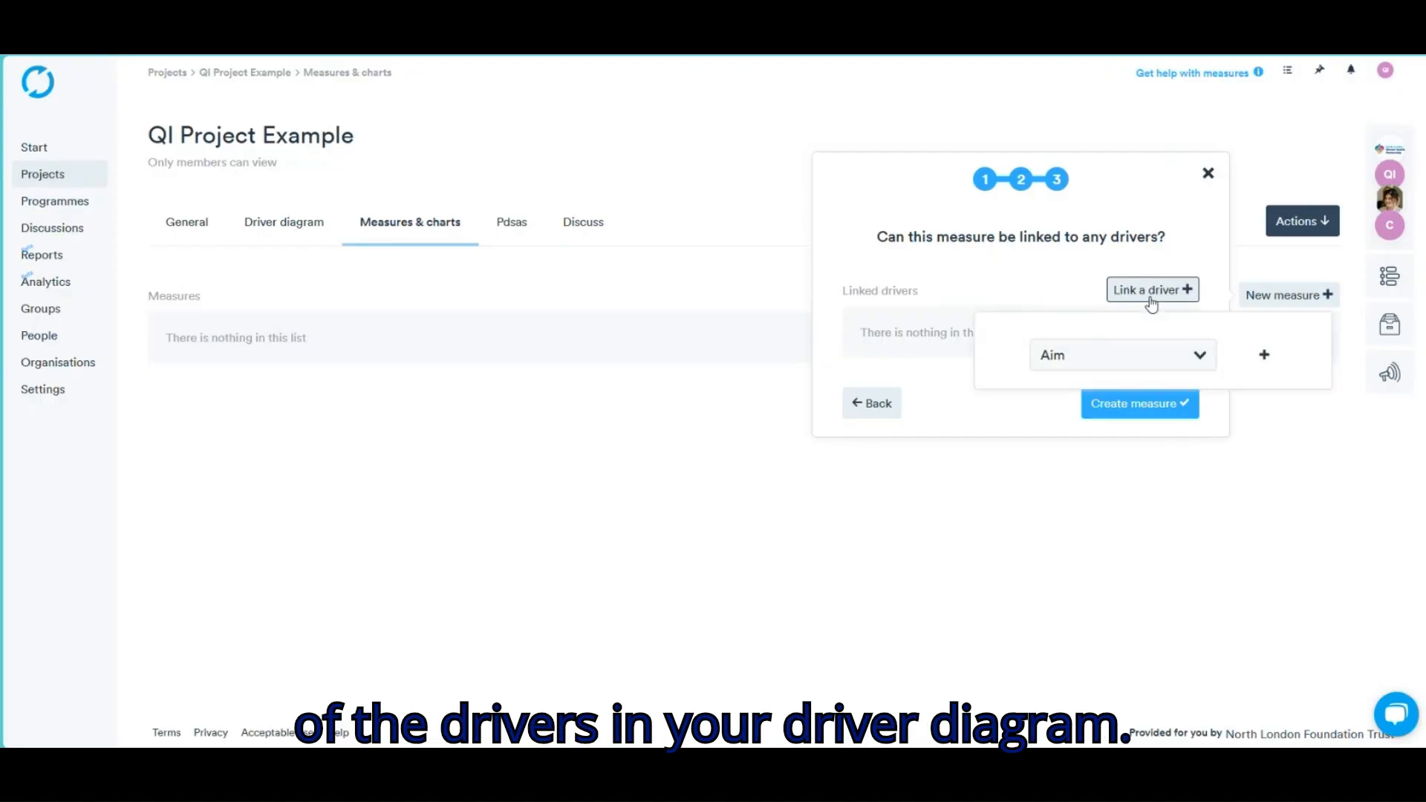
{"action": "left_click", "coordinate": [1265, 355]}
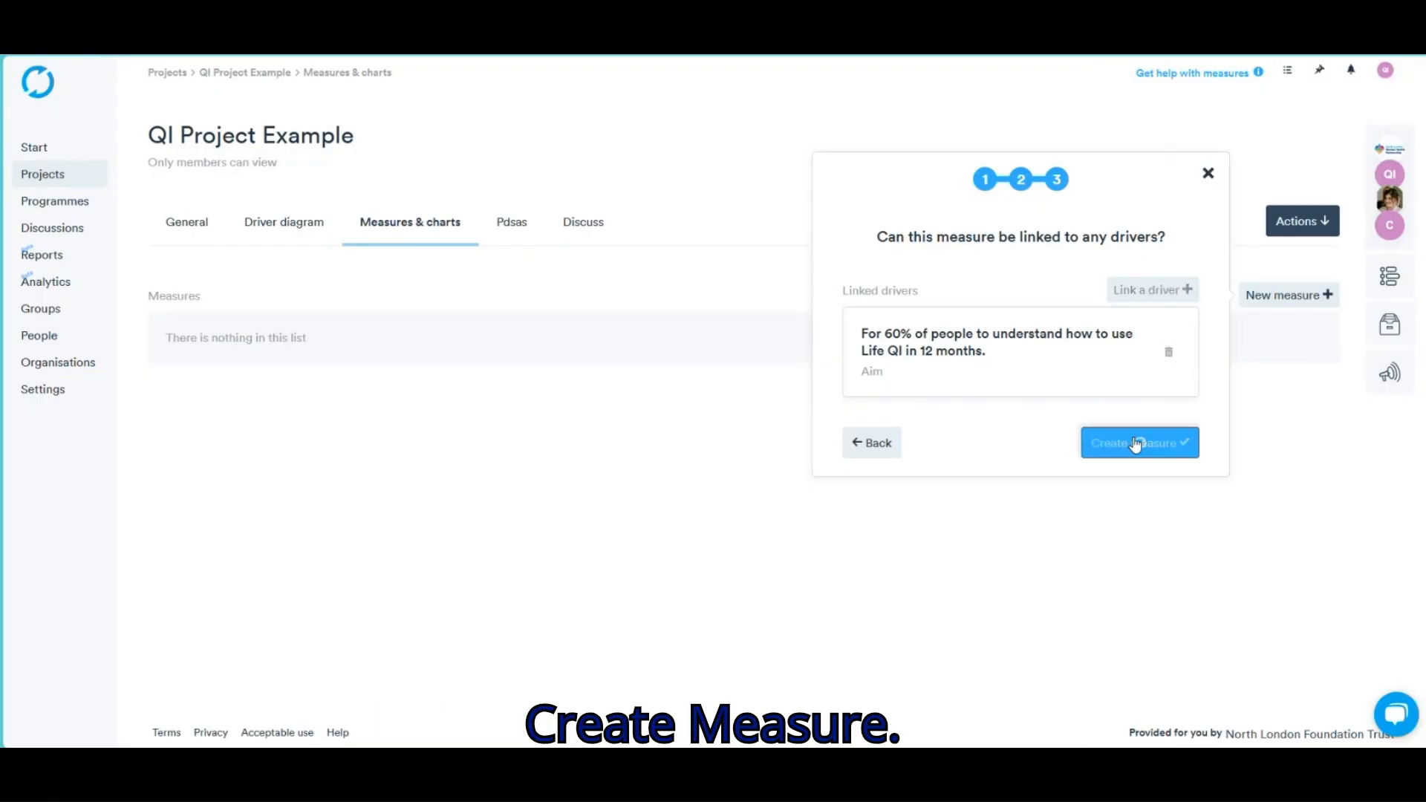
{"action": "left_click", "coordinate": [1135, 444]}
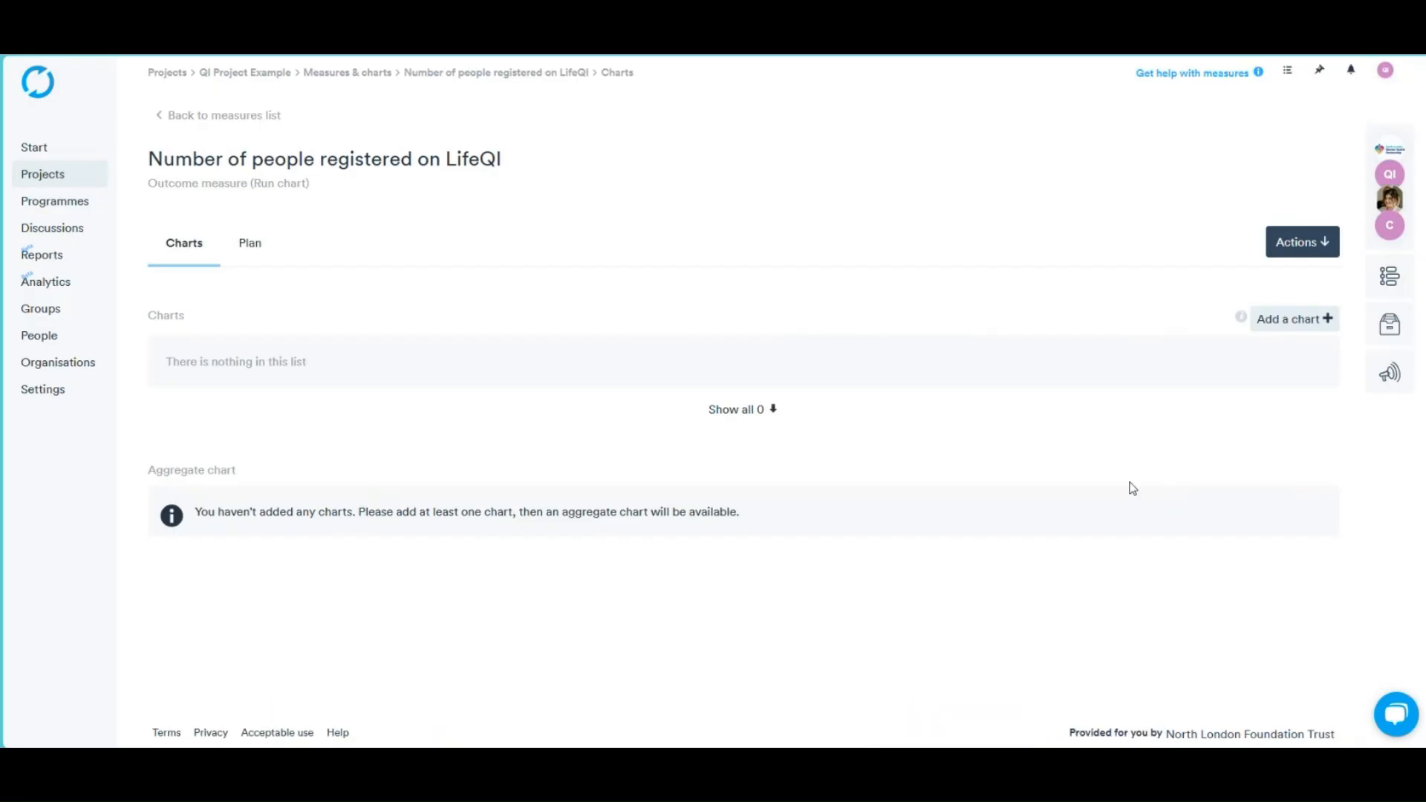
Start a chart for the measure and enter the first weekly row: 02/03 with value 20
{"action": "left_click", "coordinate": [1320, 332]}
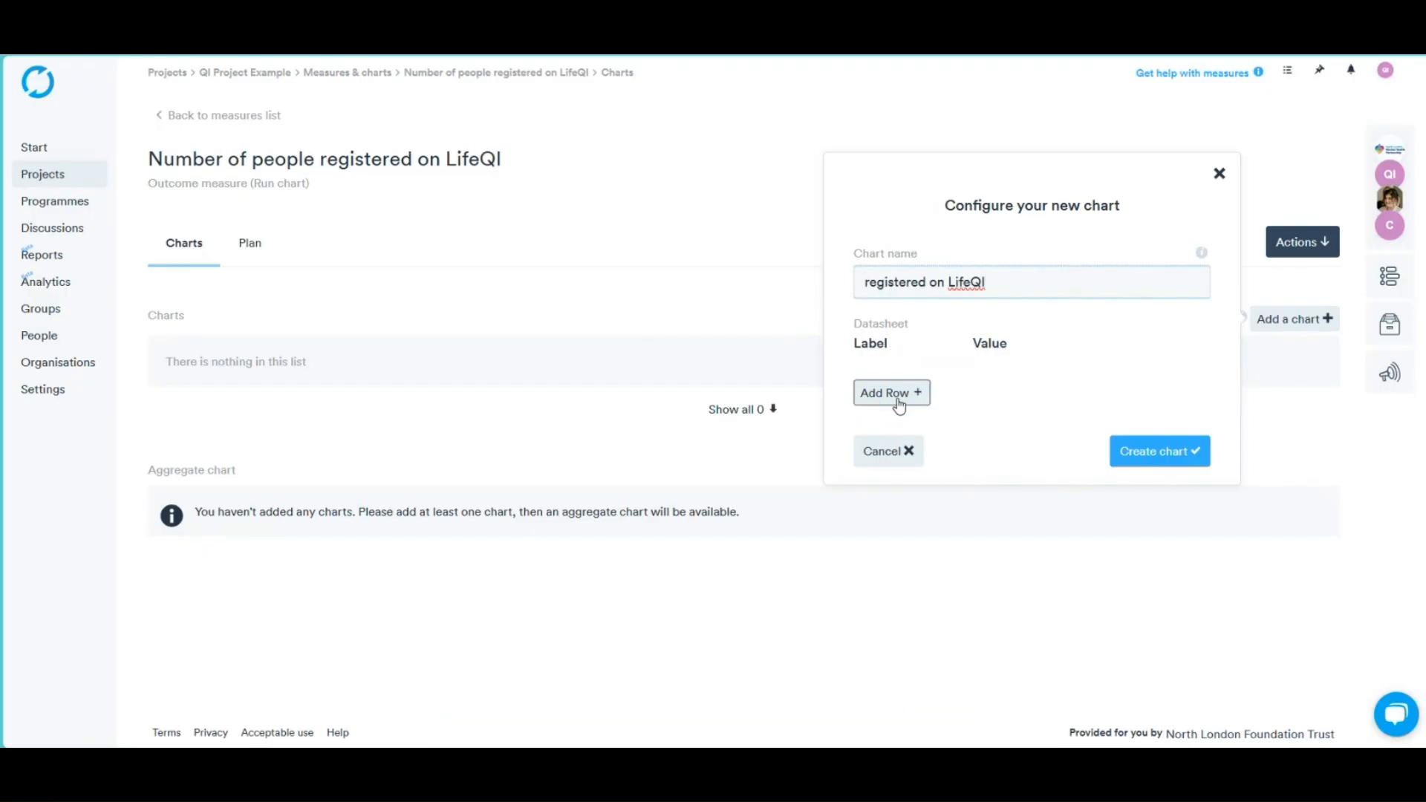
{"action": "left_click", "coordinate": [896, 402]}
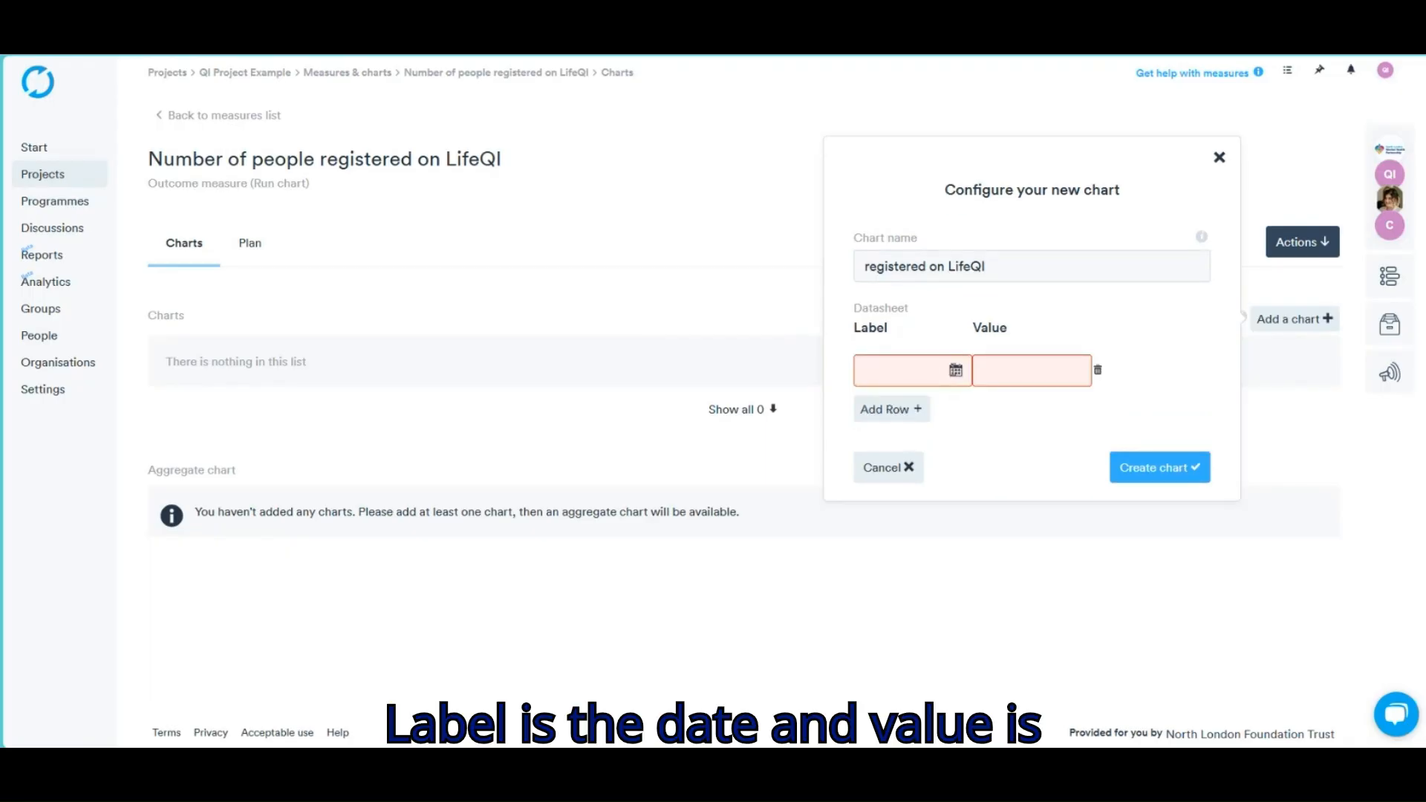
{"action": "left_click", "coordinate": [956, 370]}
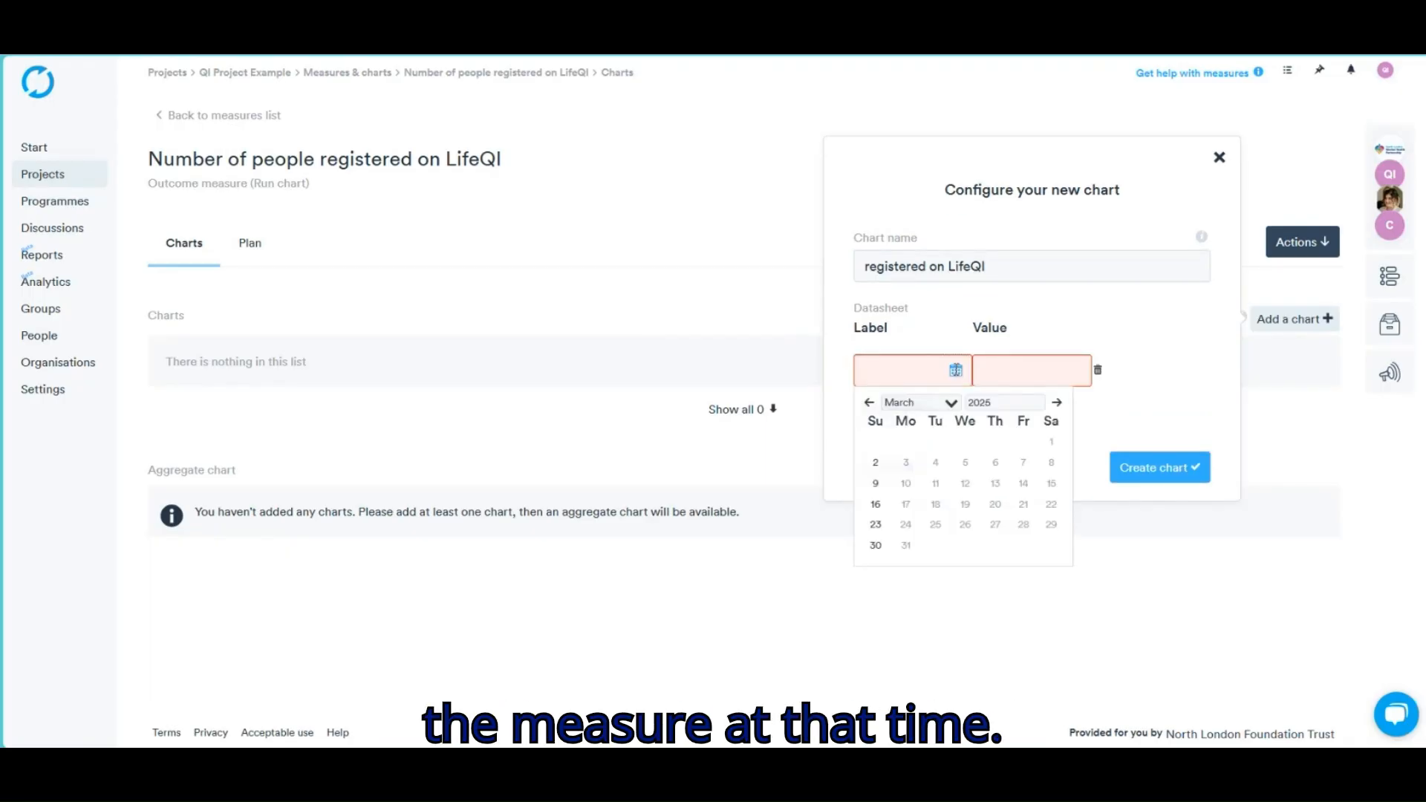
{"action": "left_click", "coordinate": [876, 462]}
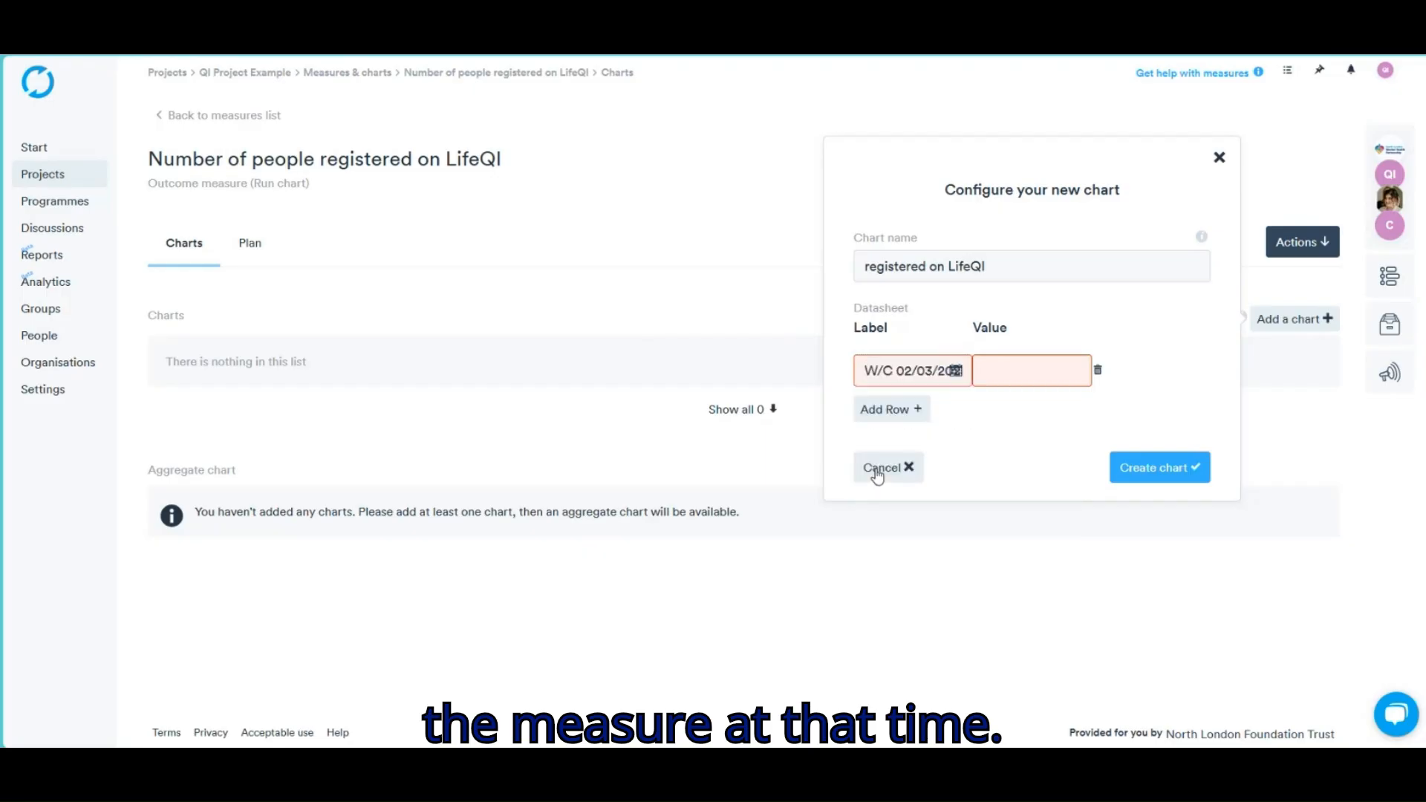
{"action": "left_click", "coordinate": [1021, 370]}
{"action": "type", "text": "20"}
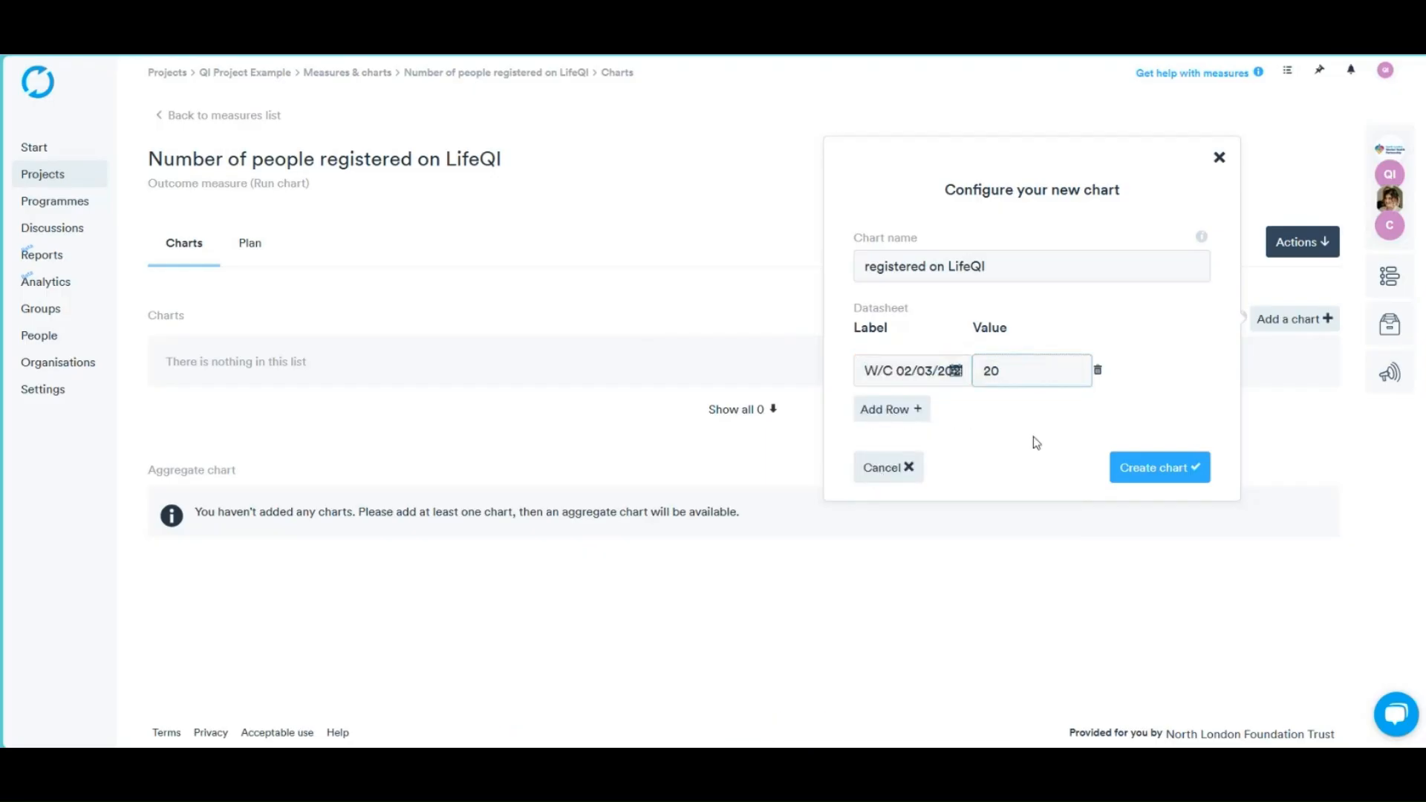
Add weekly rows with values 30, 35 and 40, create the chart and preview it
{"action": "left_click", "coordinate": [907, 419]}
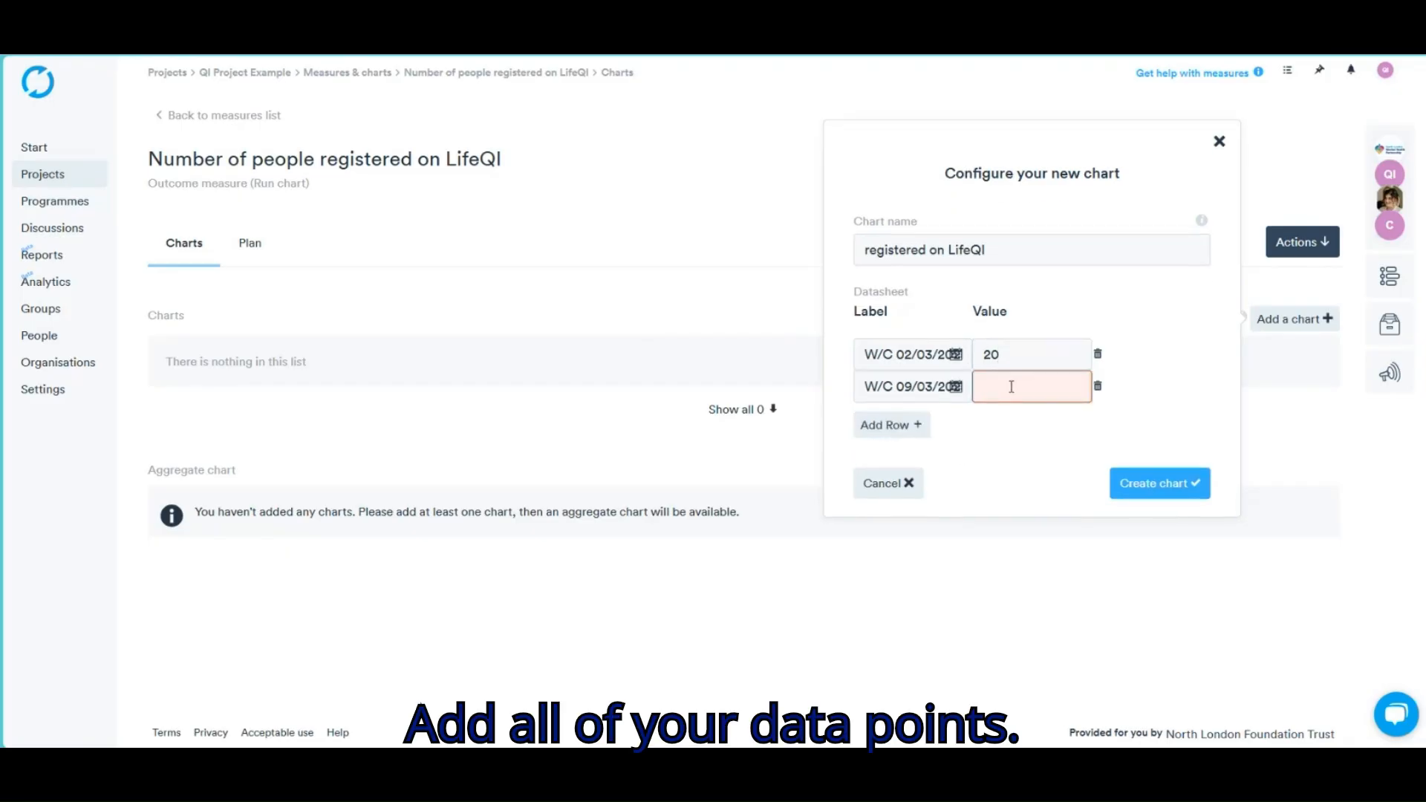
{"action": "type", "text": "30"}
{"action": "key", "text": "Return"}
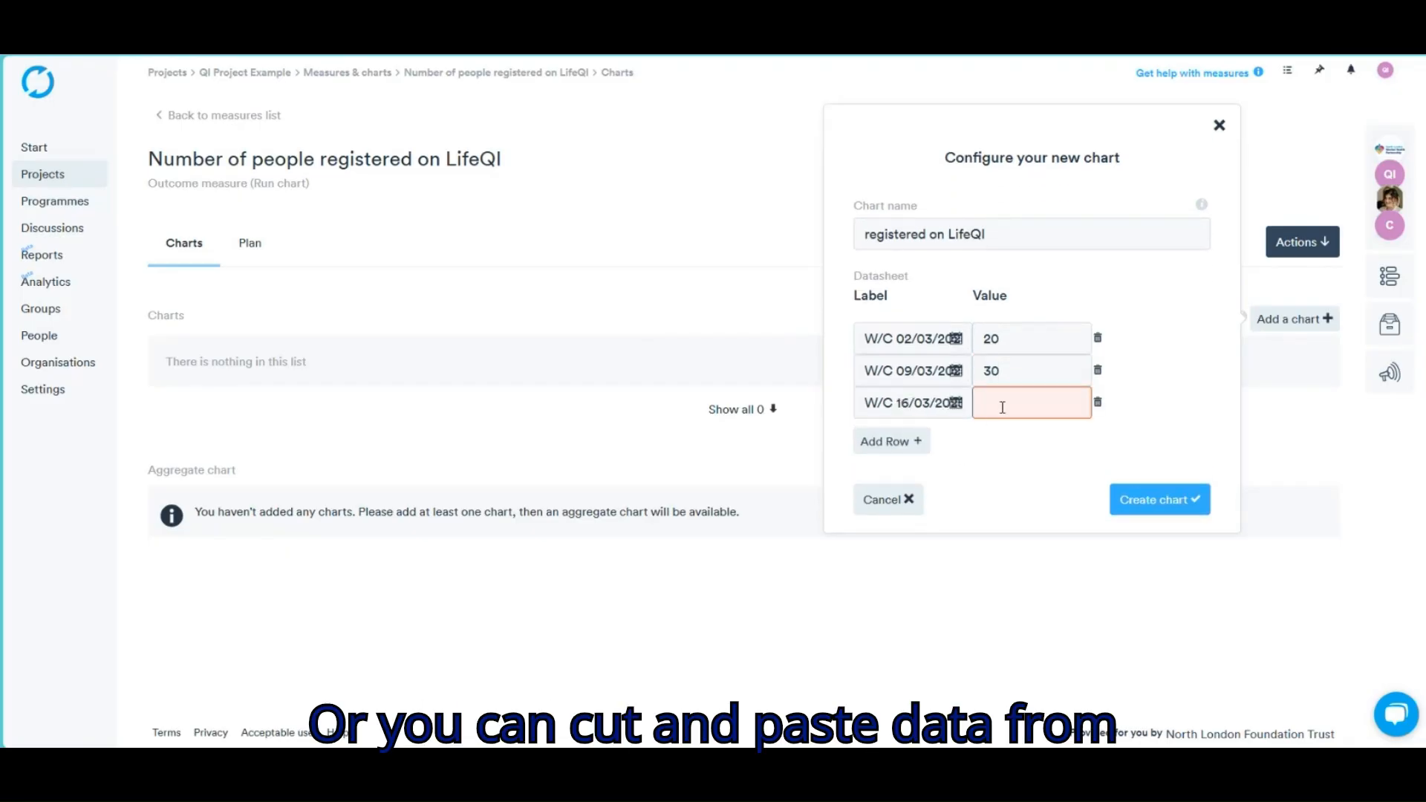
{"action": "type", "text": "35"}
{"action": "left_click", "coordinate": [927, 460]}
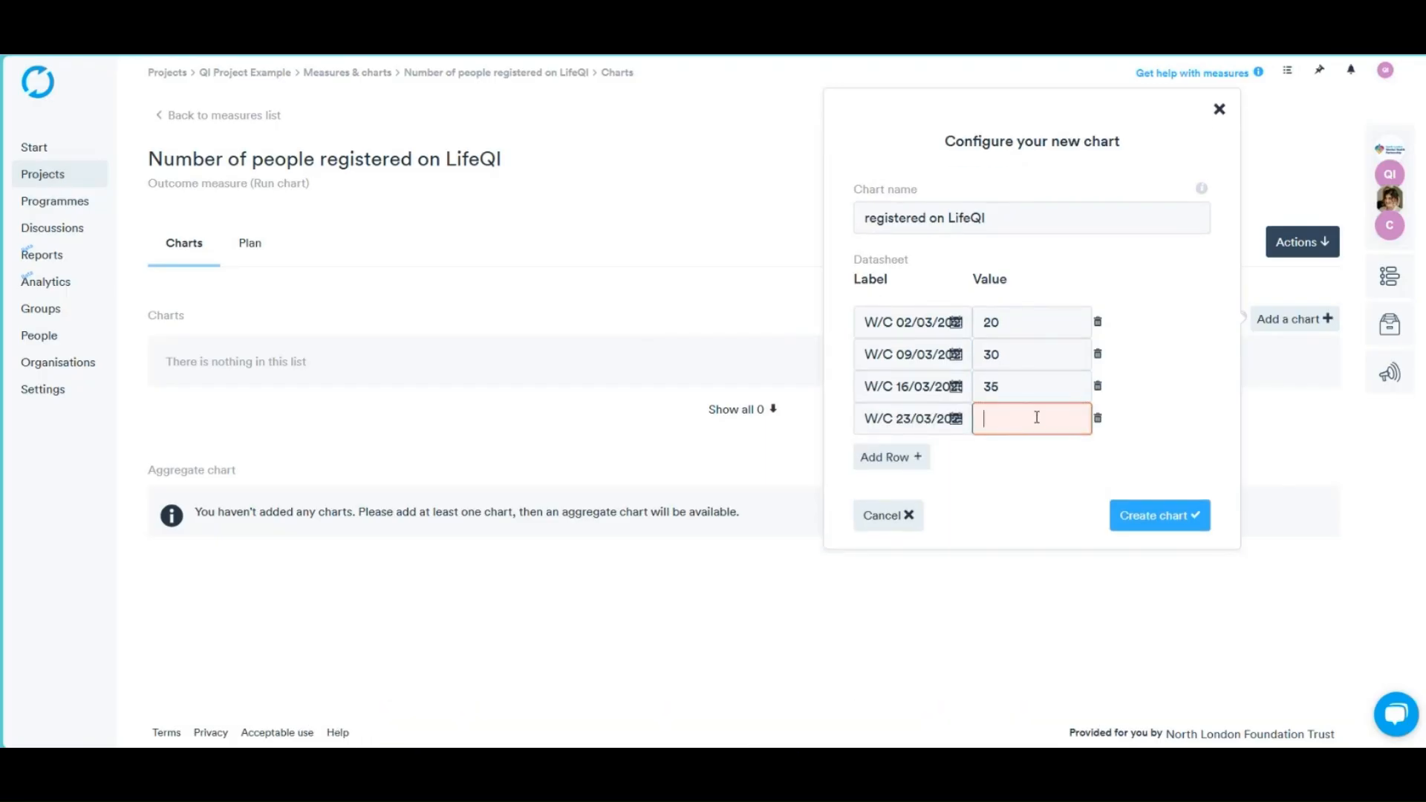
{"action": "type", "text": "40"}
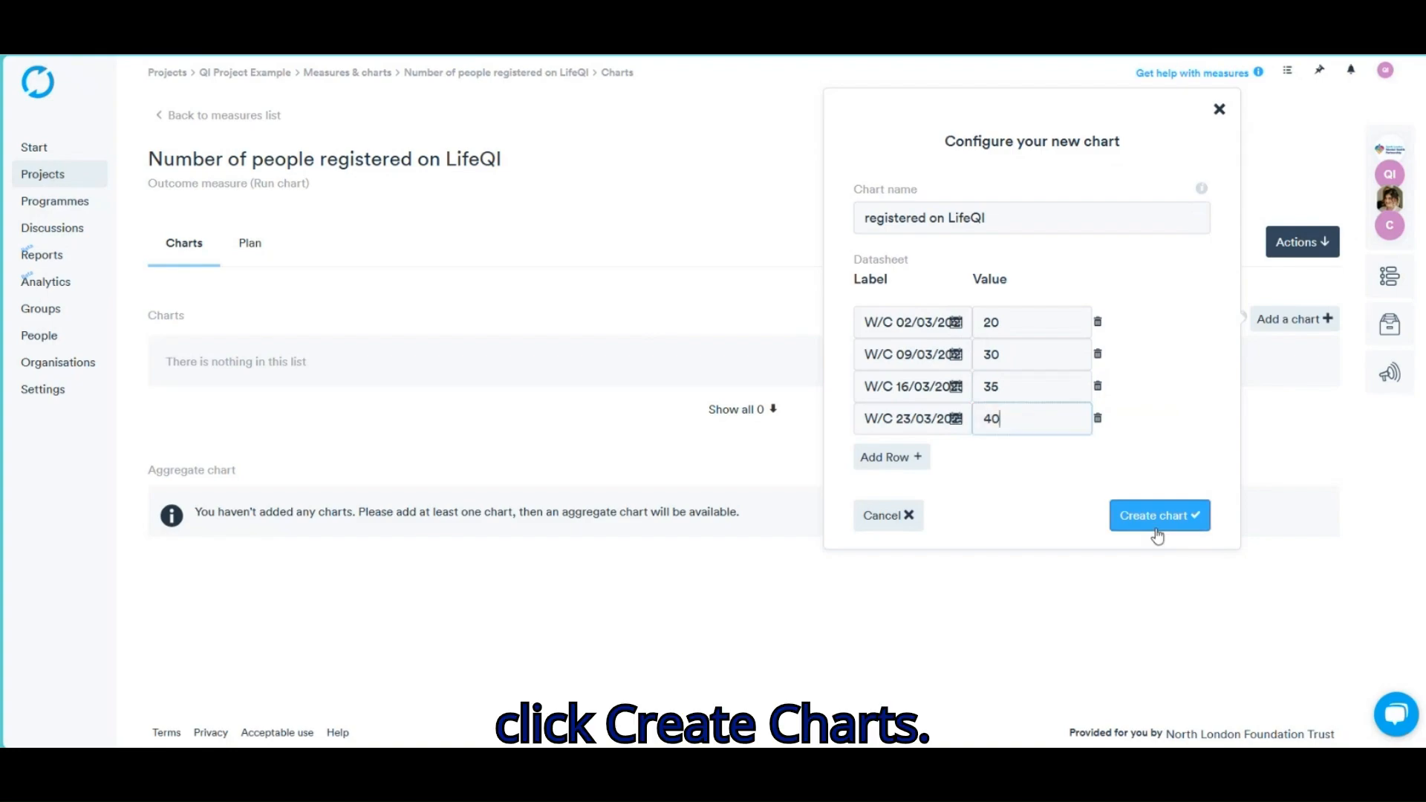
{"action": "left_click", "coordinate": [1162, 530]}
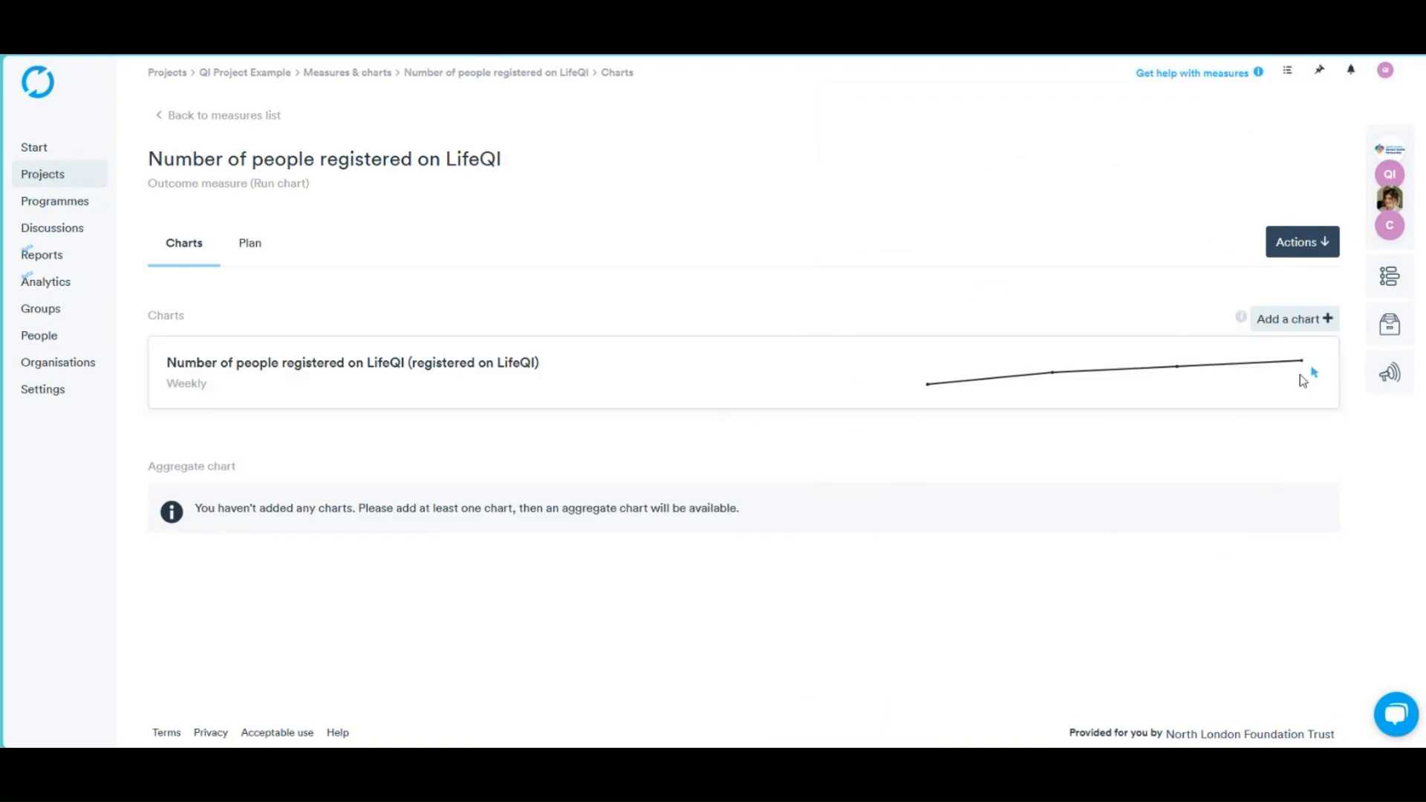
{"action": "left_click", "coordinate": [1300, 375]}
{"action": "key", "text": "Escape"}
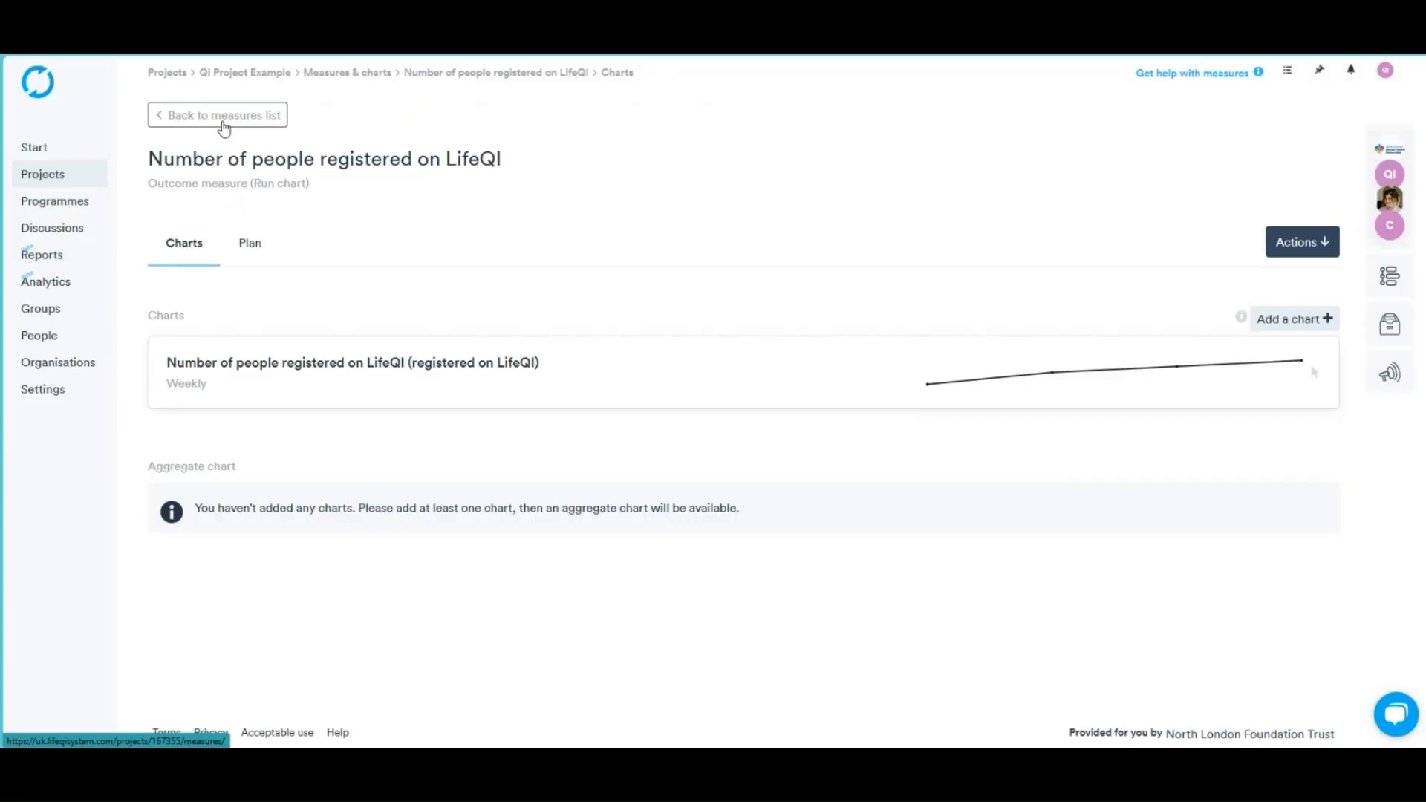
Start a new PDSA ramp from the project's PDSAs tab, titled 'LifeQI video'
{"action": "left_click", "coordinate": [224, 119]}
{"action": "left_click", "coordinate": [516, 225]}
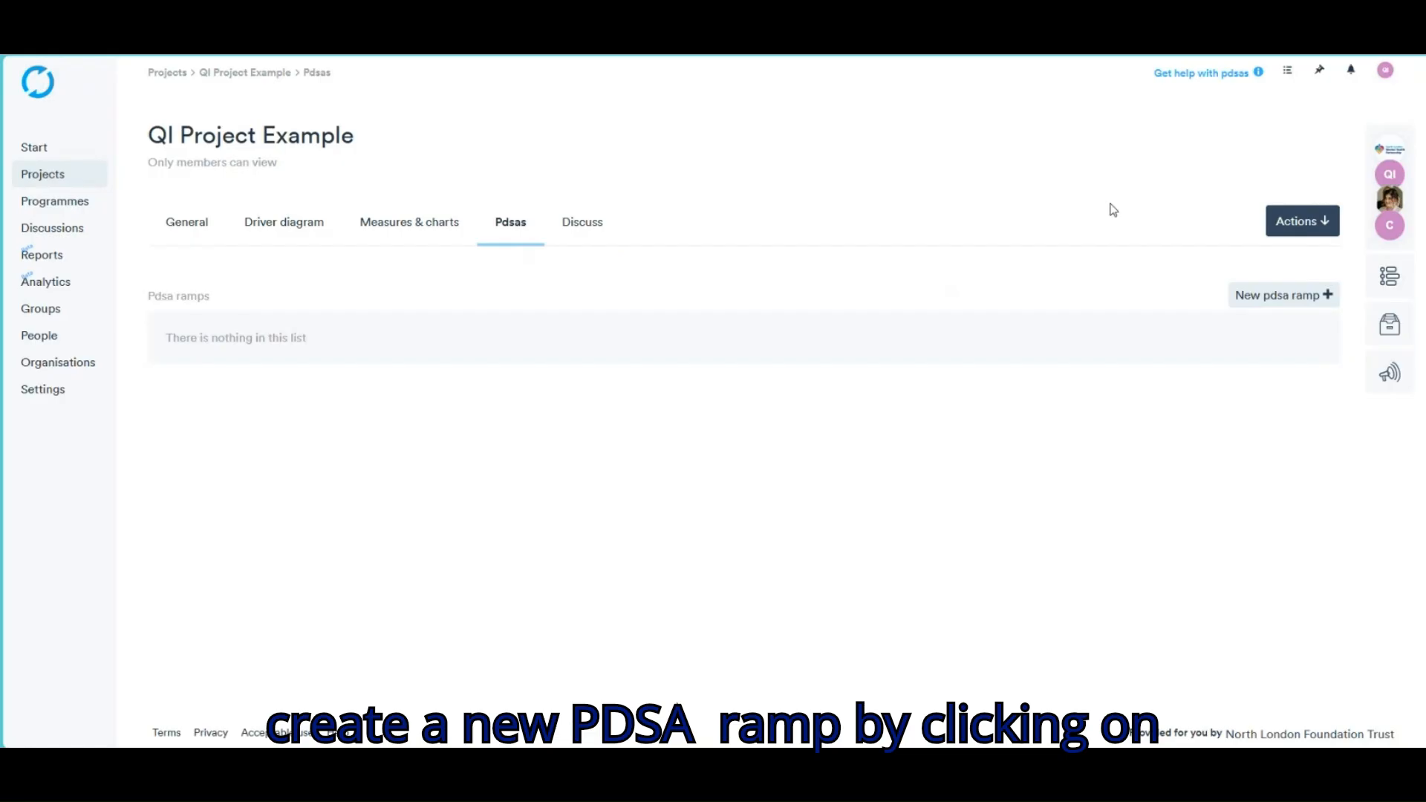
{"action": "left_click", "coordinate": [1302, 296]}
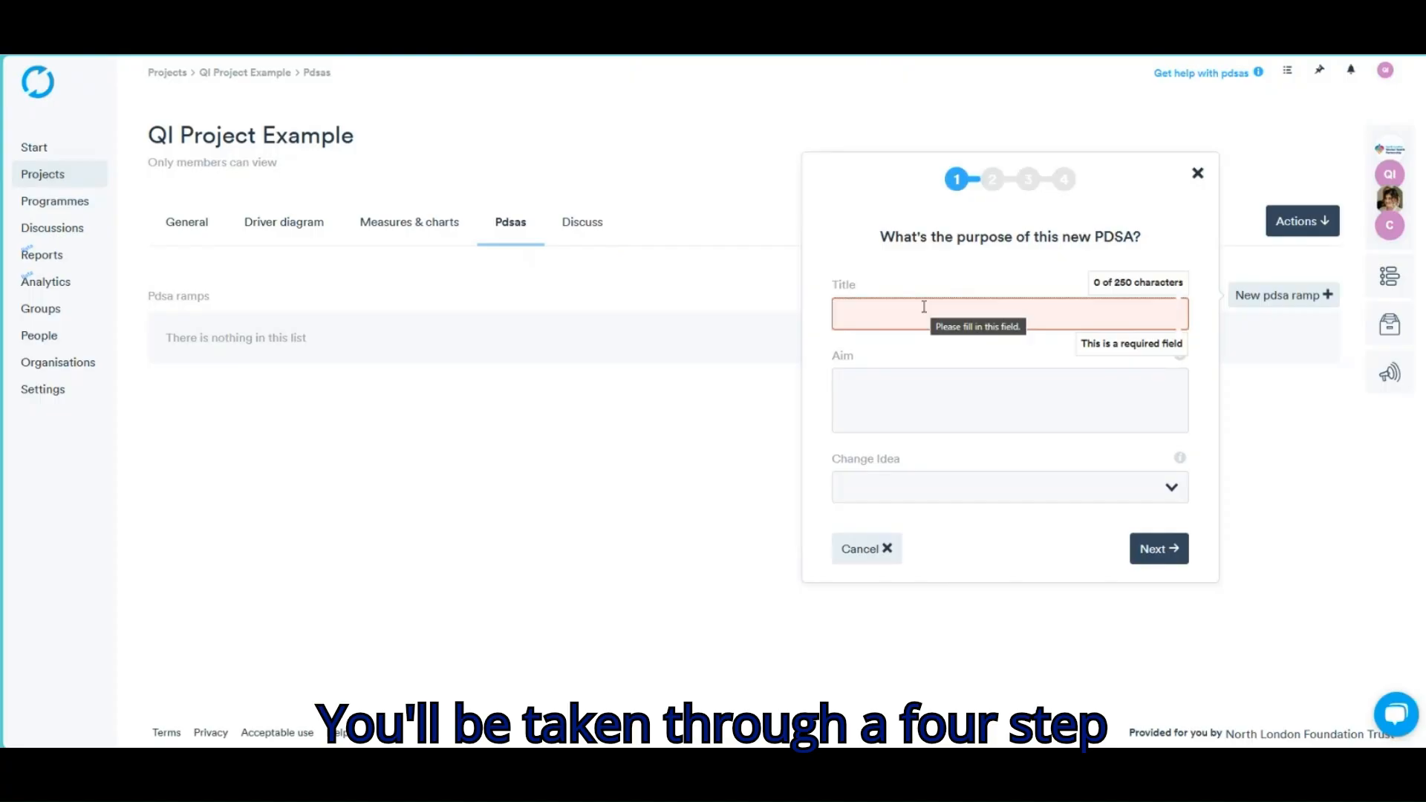
{"action": "type", "text": "L"}
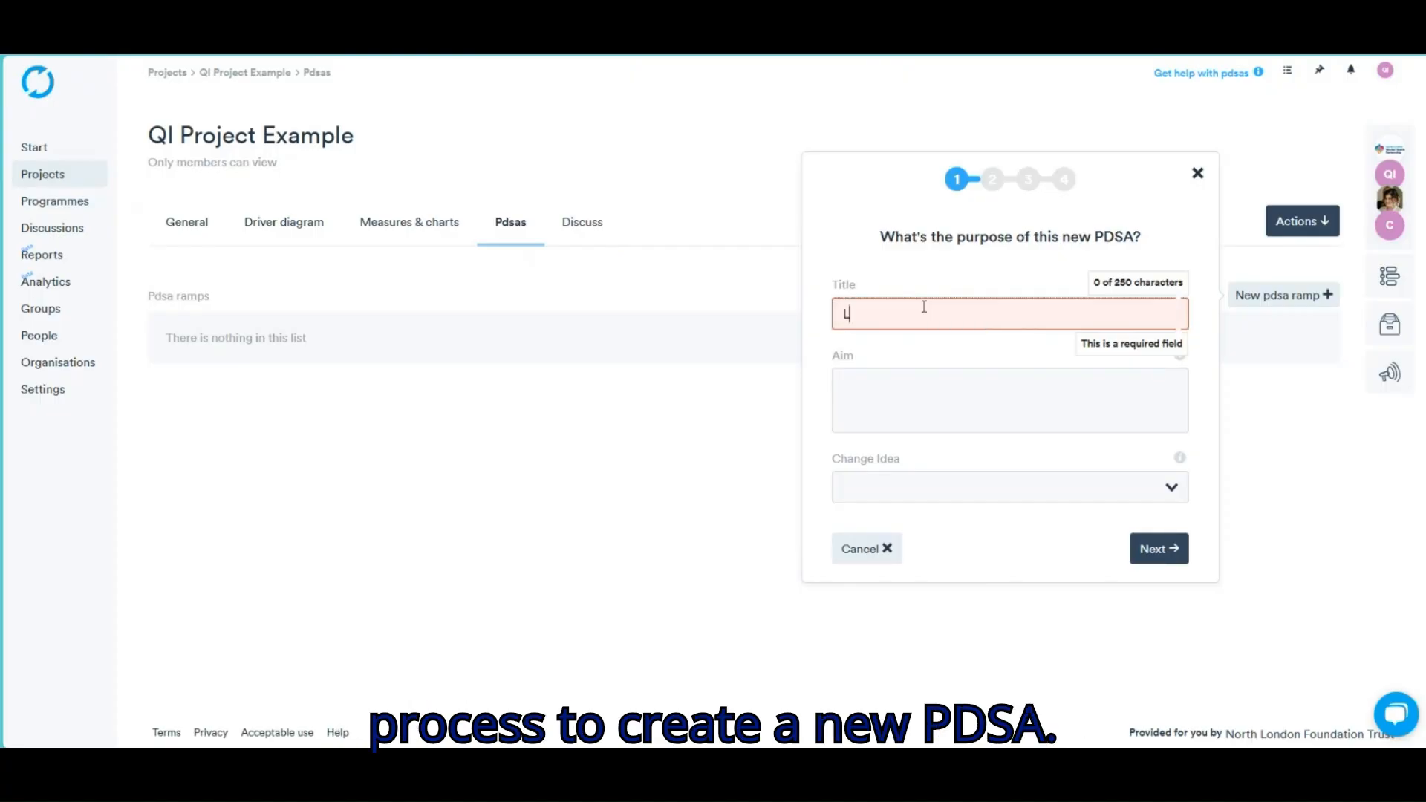
{"action": "type", "text": "ifeQI v"}
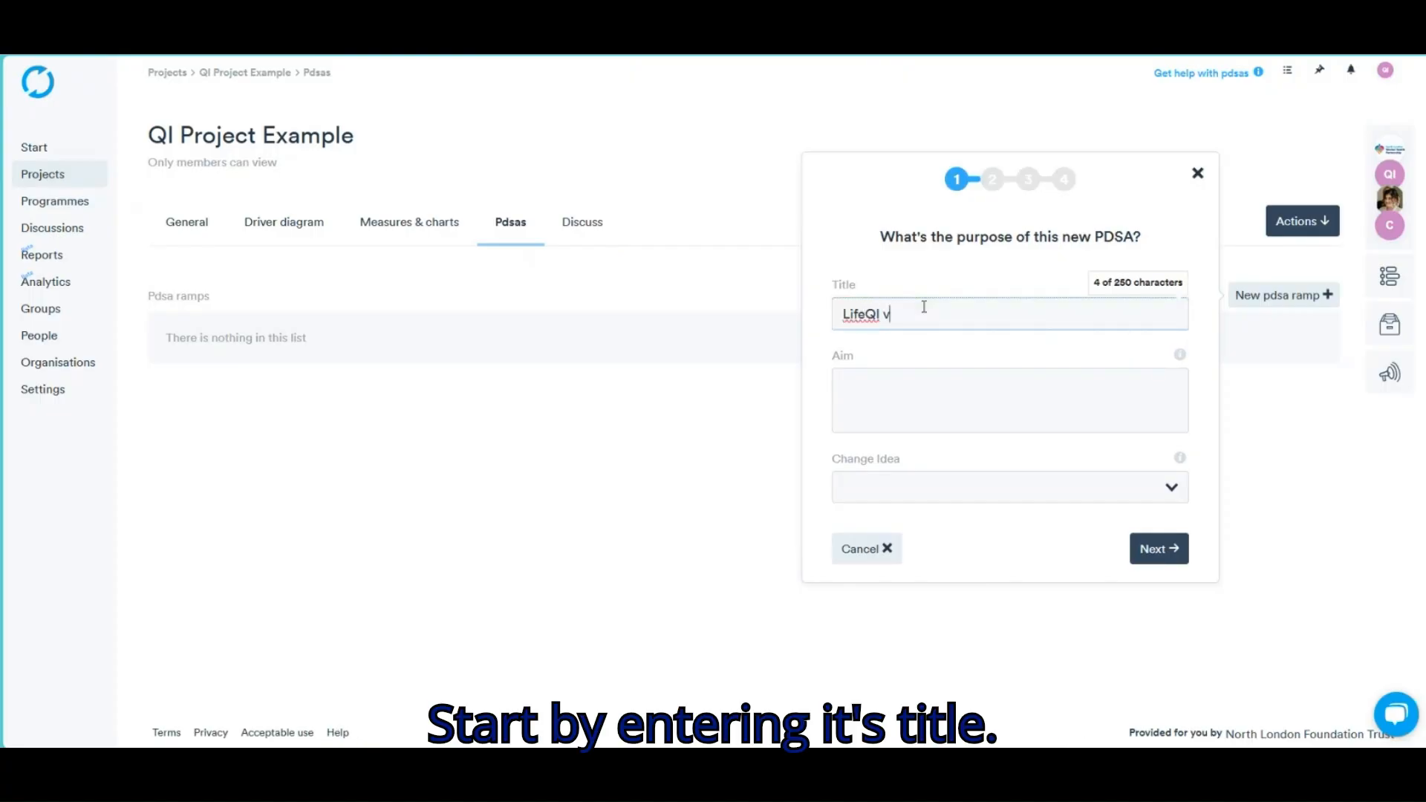
{"action": "type", "text": "ideo"}
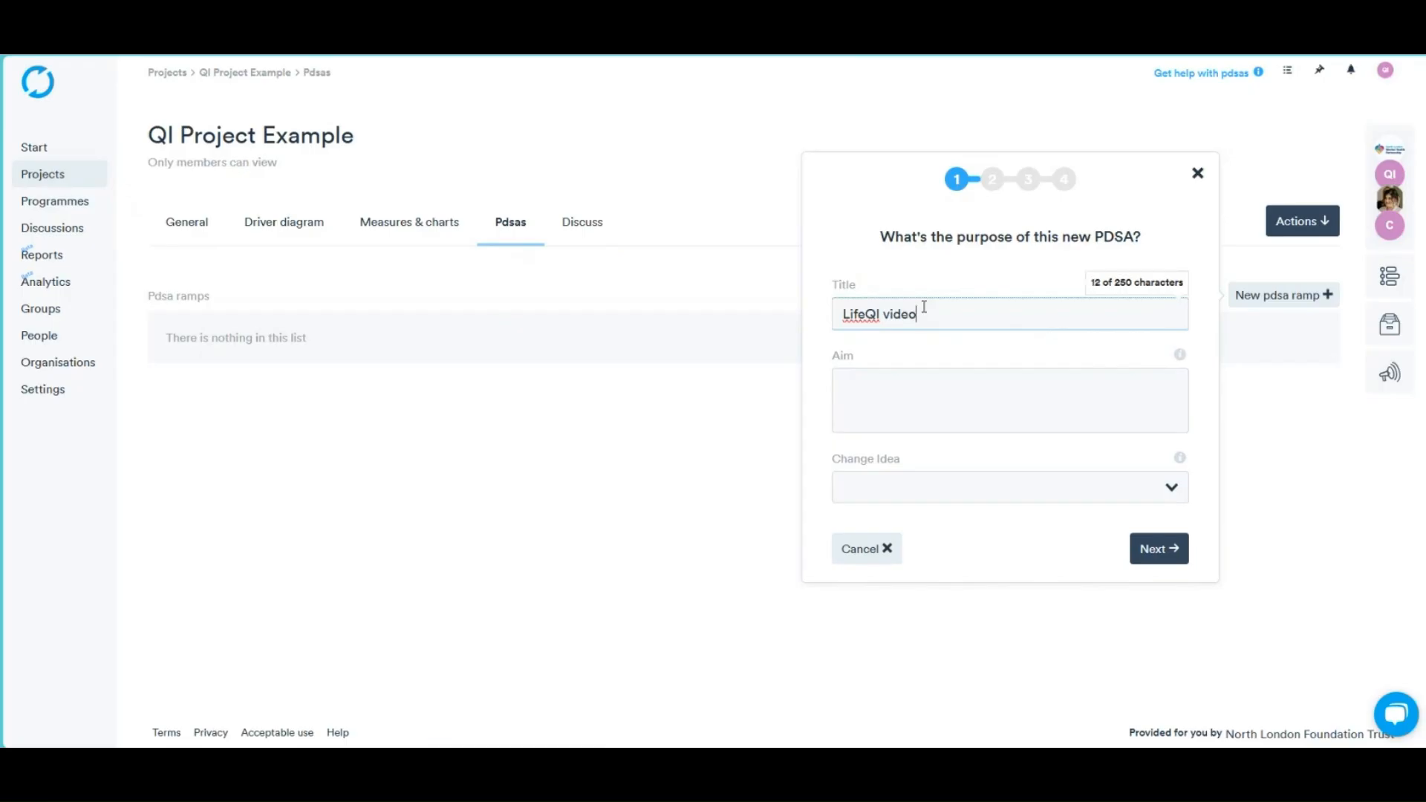
Set the aim 'To create a lifeQI video that is helpful for users.' and change idea 'Create a video for LifeQI'
{"action": "left_click", "coordinate": [940, 385]}
{"action": "type", "text": "To"}
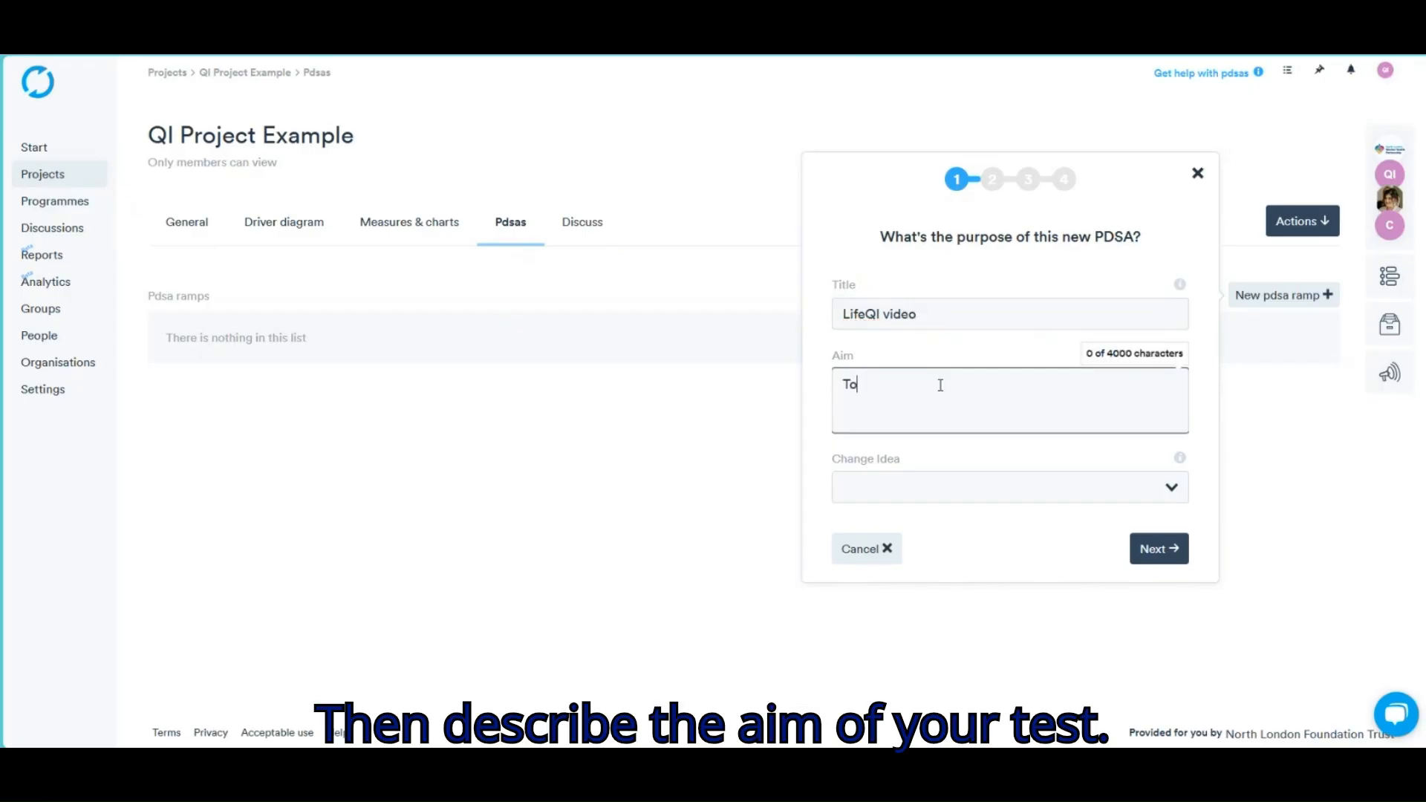
{"action": "type", "text": " create a lifeQI video that is helpful for users."}
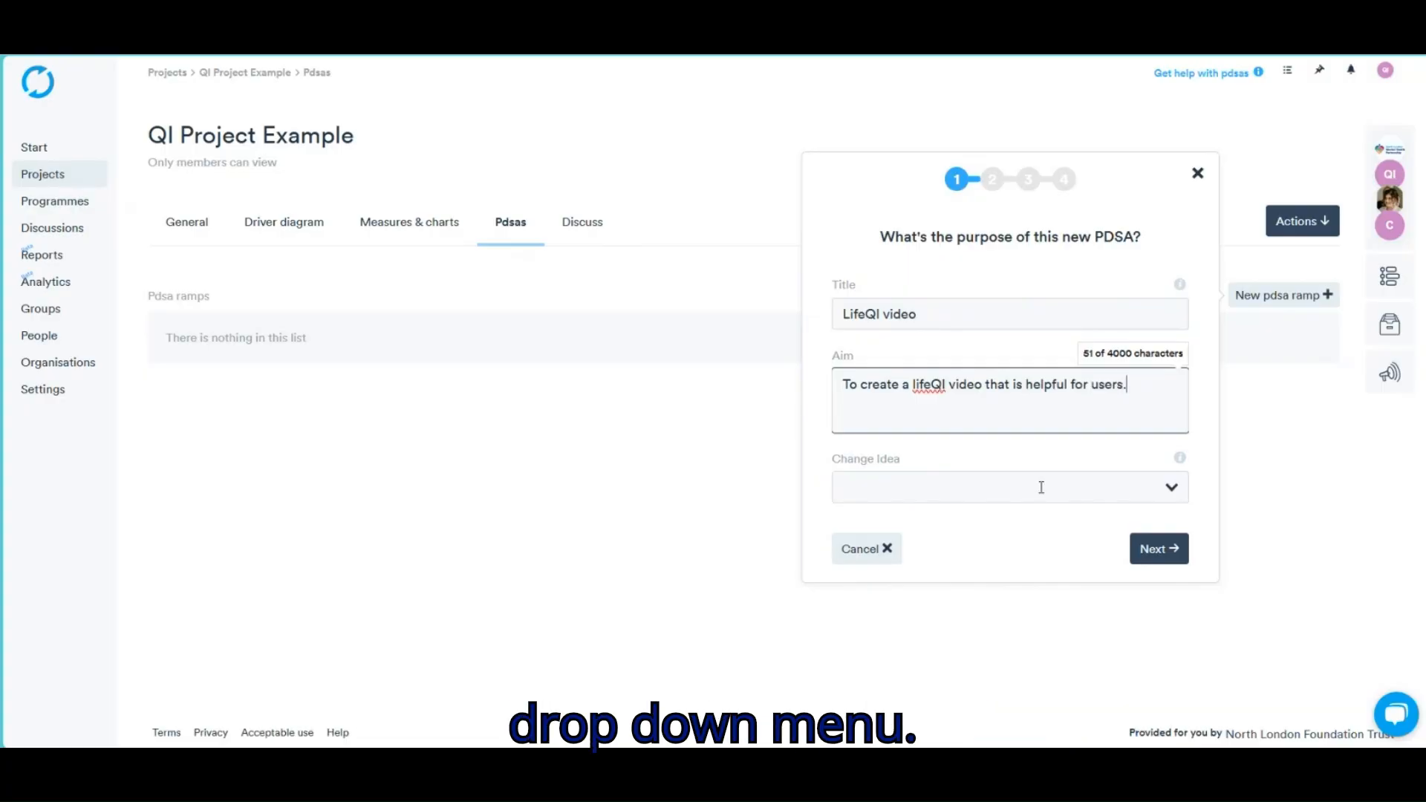
{"action": "left_click", "coordinate": [1172, 488]}
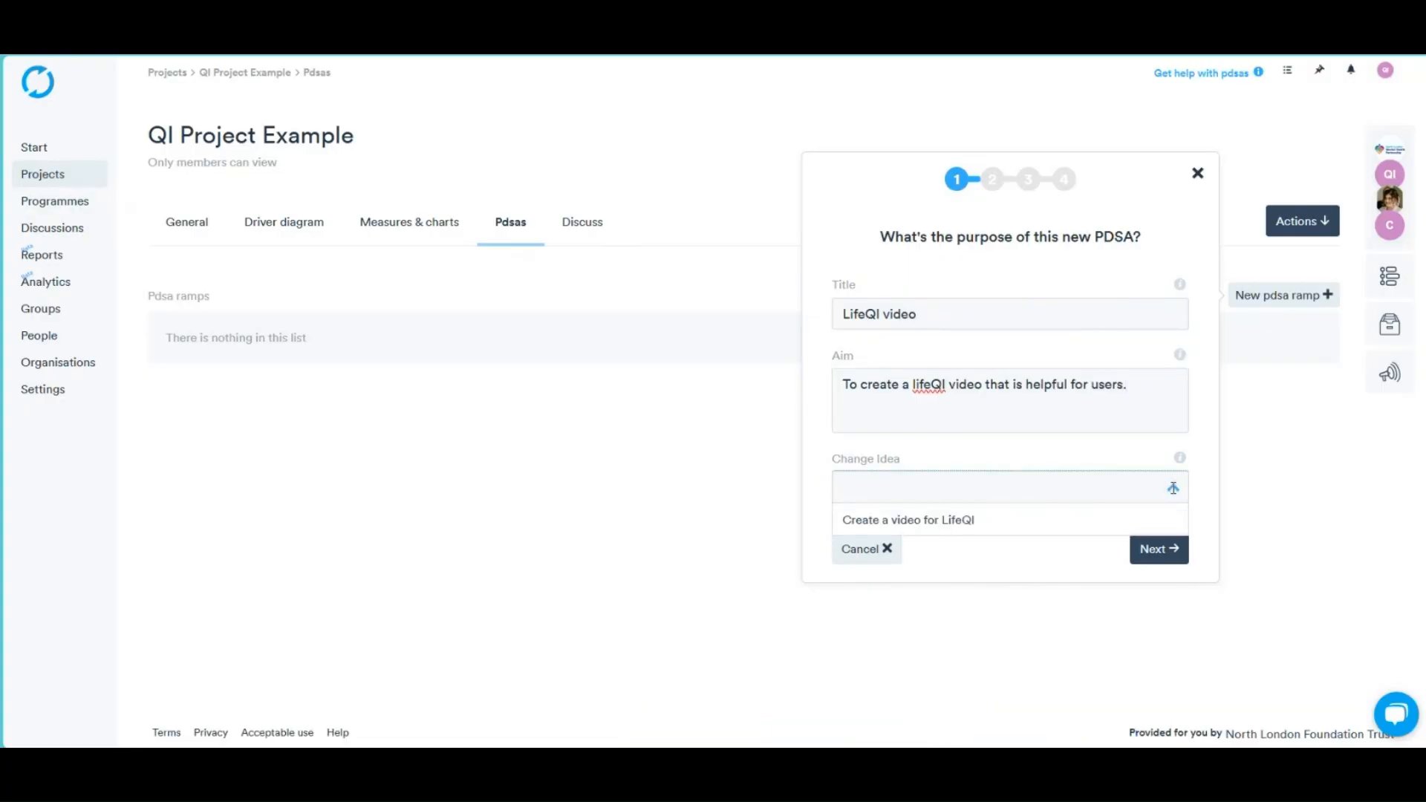
{"action": "left_click", "coordinate": [966, 518]}
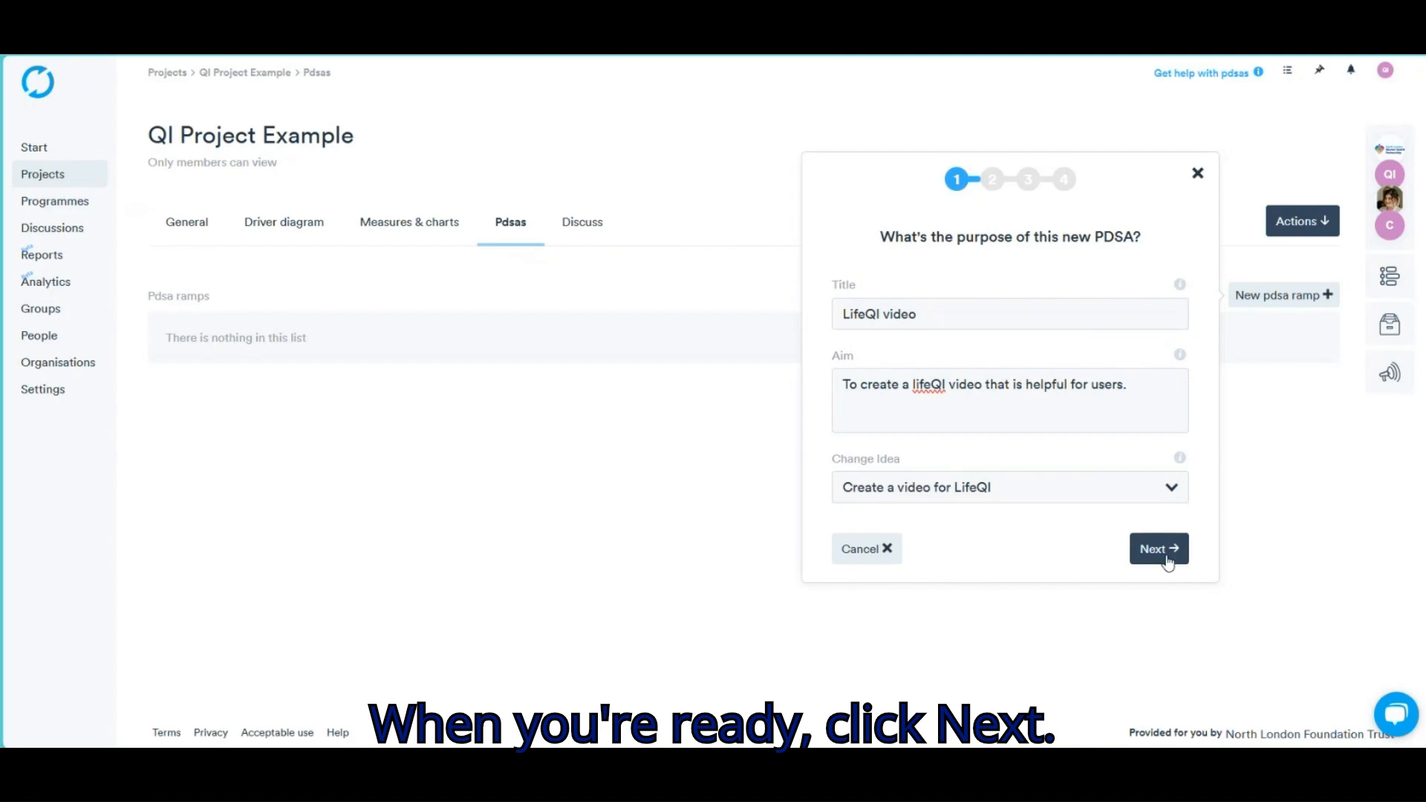
{"action": "left_click", "coordinate": [1166, 557]}
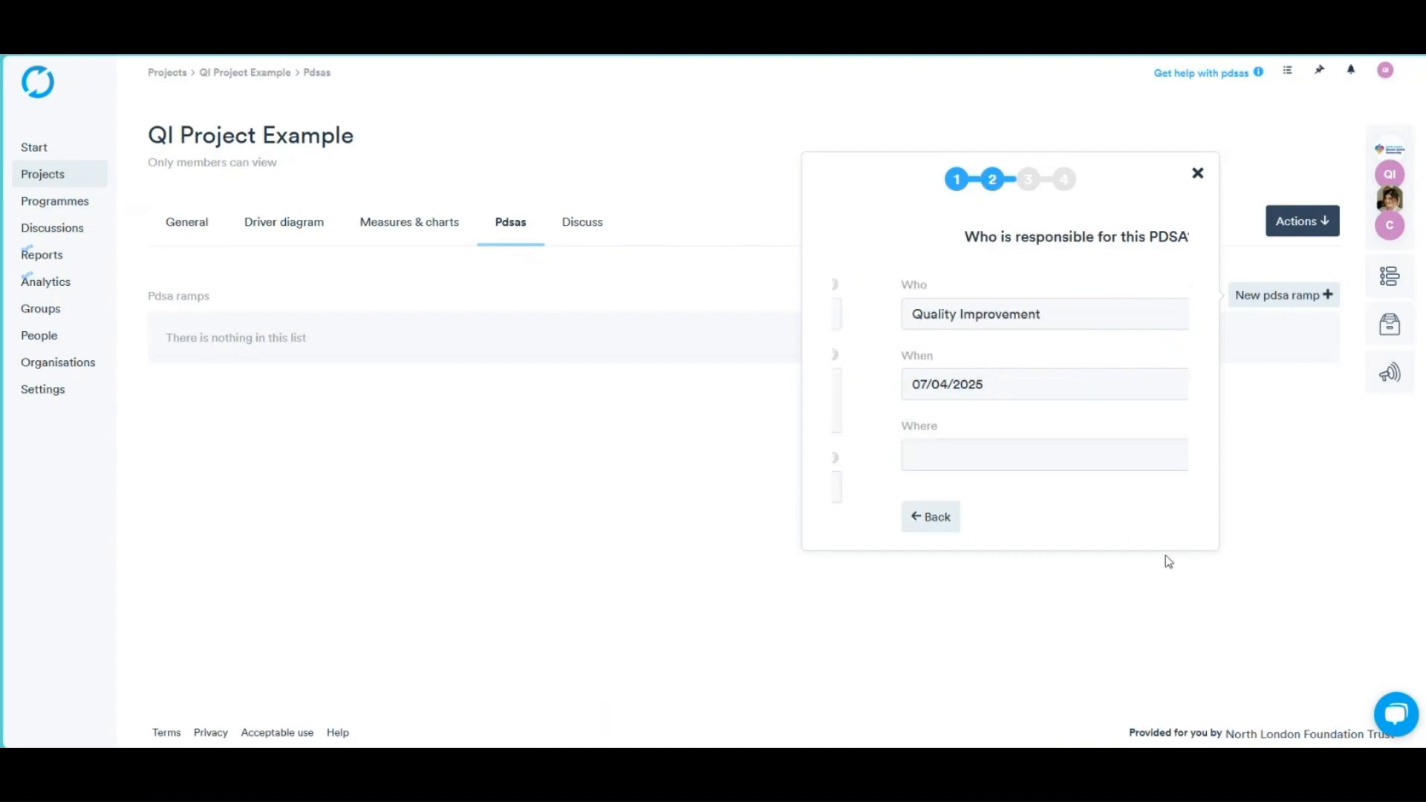
Assign a responsible person, date the PDSA 08/04/2025, and set the place to 'QI Team'
{"action": "left_click", "coordinate": [1174, 313]}
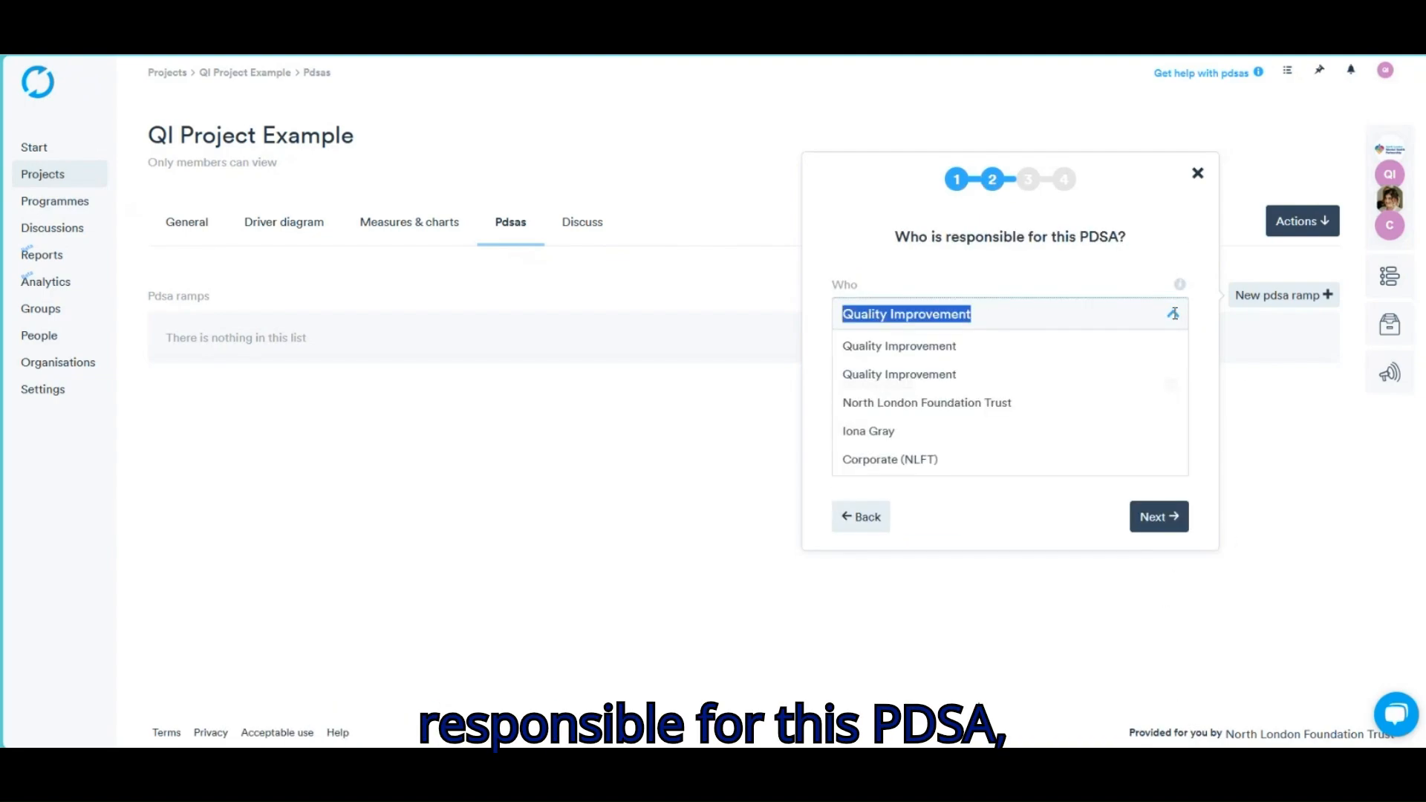
{"action": "left_click", "coordinate": [1027, 443]}
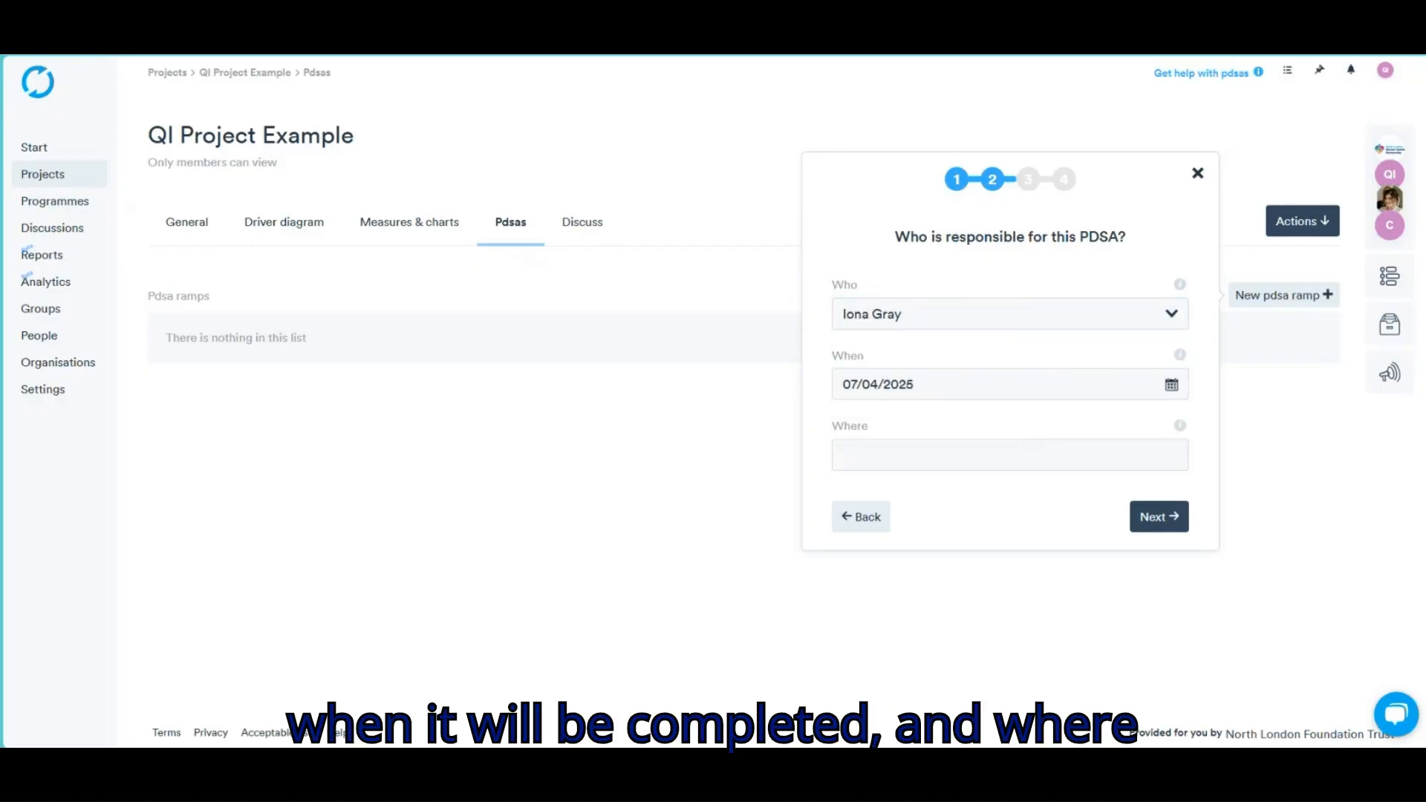
{"action": "left_click", "coordinate": [1003, 384]}
{"action": "left_click", "coordinate": [917, 479]}
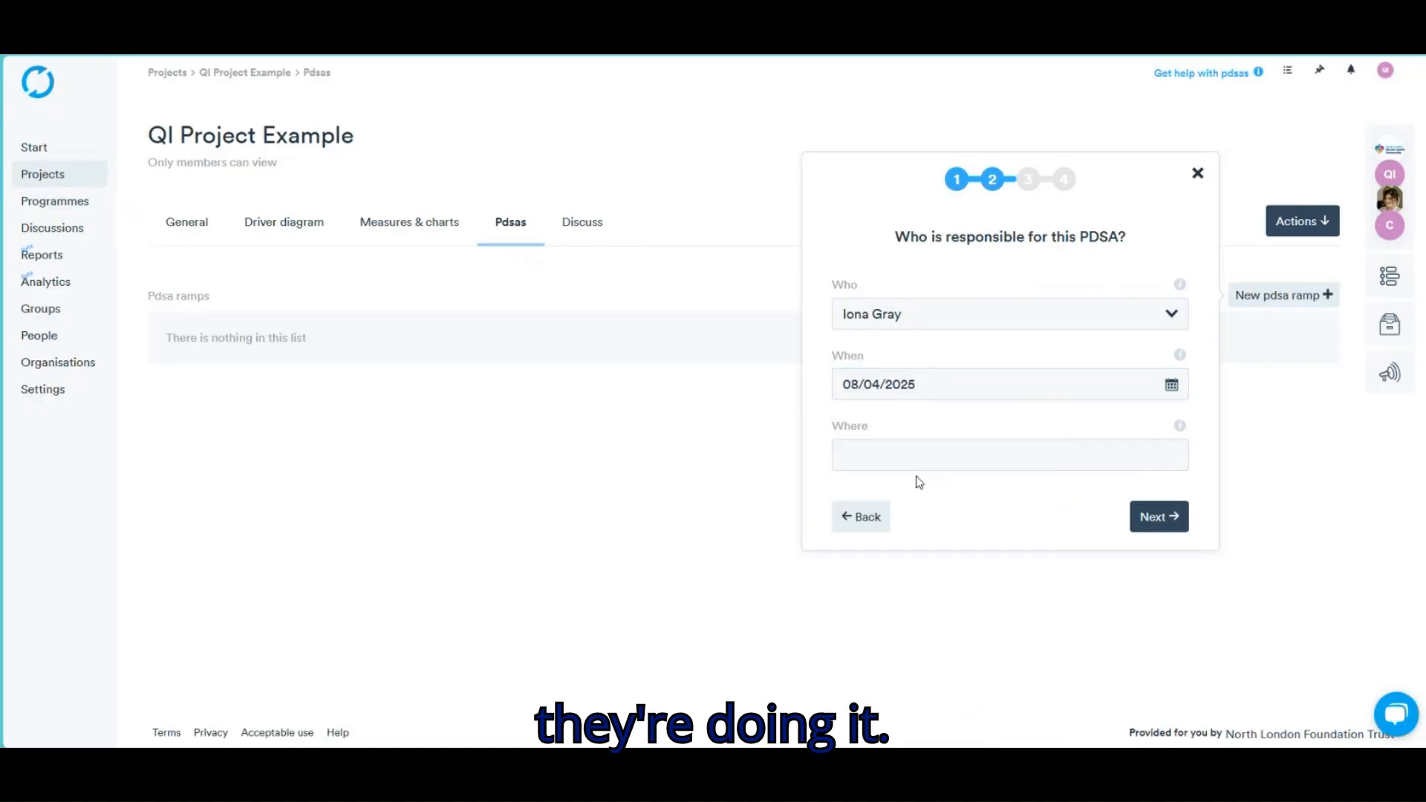
{"action": "left_click", "coordinate": [1099, 451]}
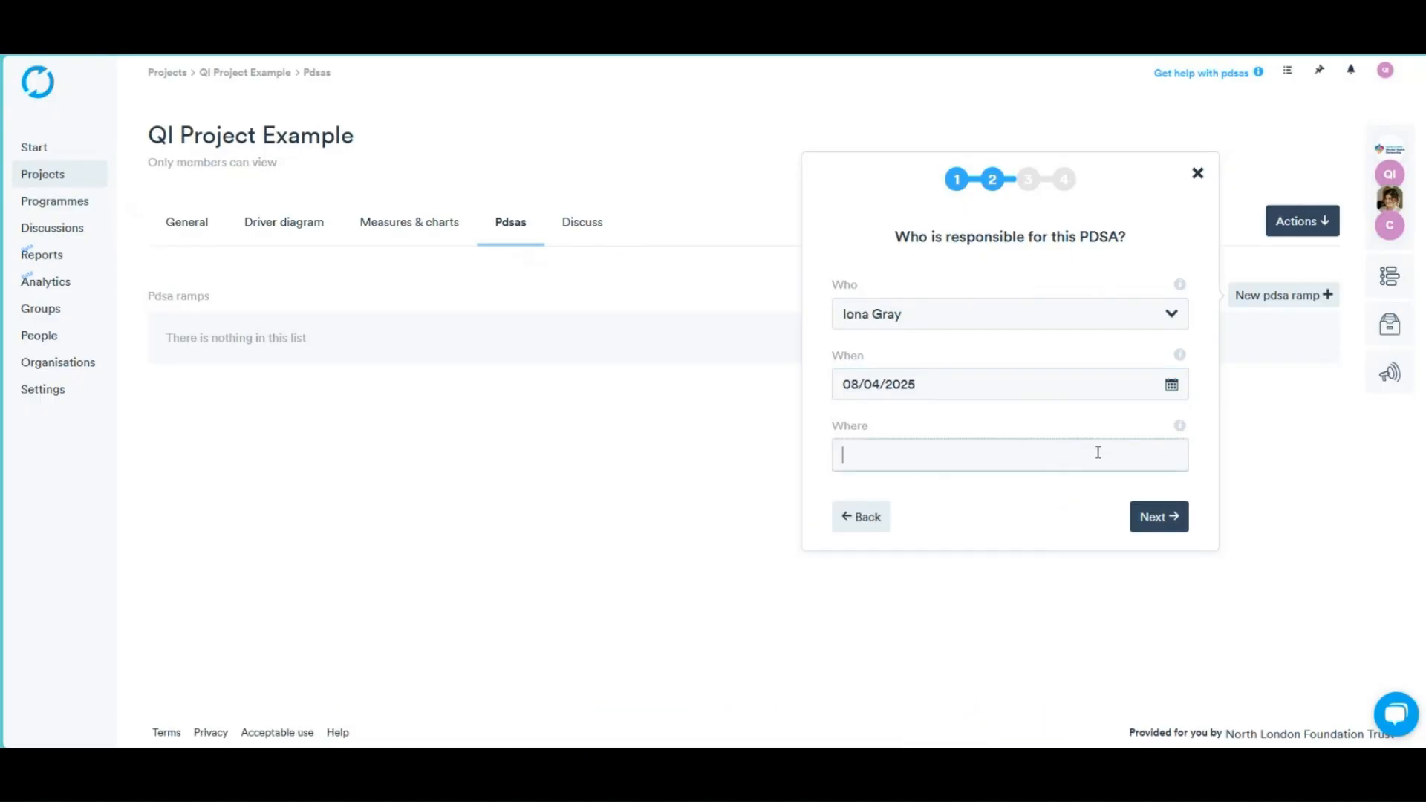
{"action": "type", "text": "QI Team"}
Write the test-video plan notes and add a 'Record video' task due 08/04/2025
{"action": "left_click", "coordinate": [1159, 517]}
{"action": "type", "text": "Test video, record and "}
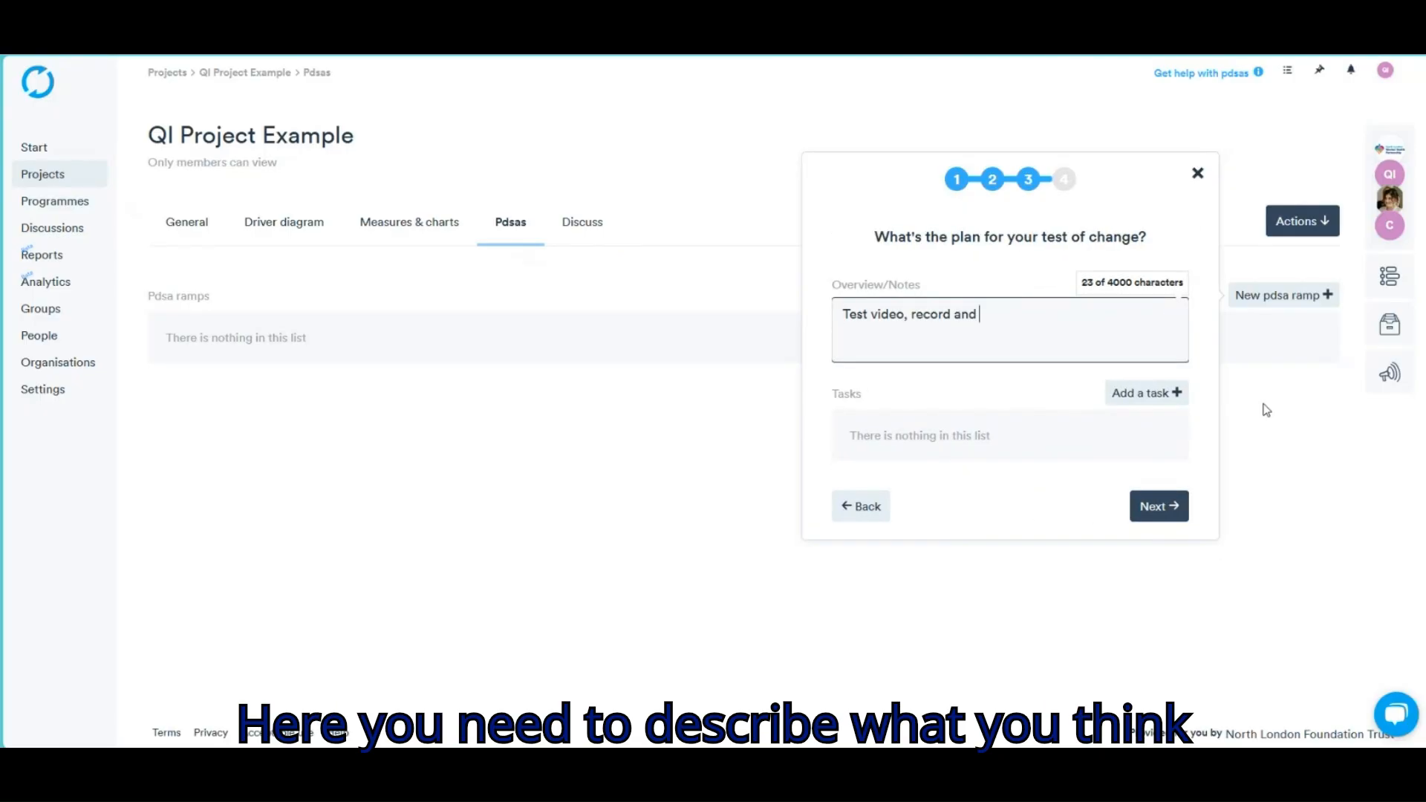
{"action": "type", "text": "provide narrative - this will help users u"}
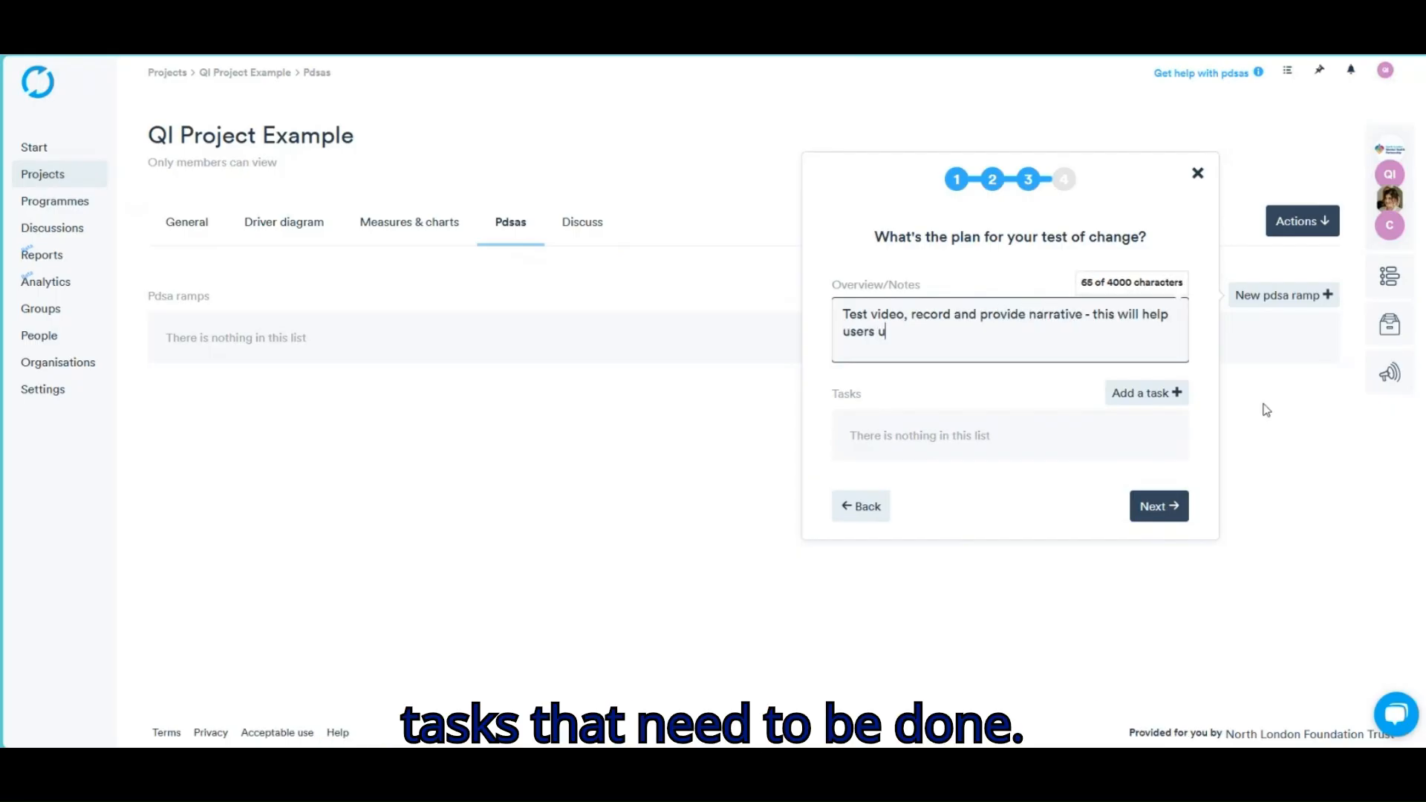
{"action": "type", "text": "nder"}
{"action": "left_click", "coordinate": [1146, 392]}
{"action": "left_click", "coordinate": [854, 260]}
{"action": "type", "text": "Record video"}
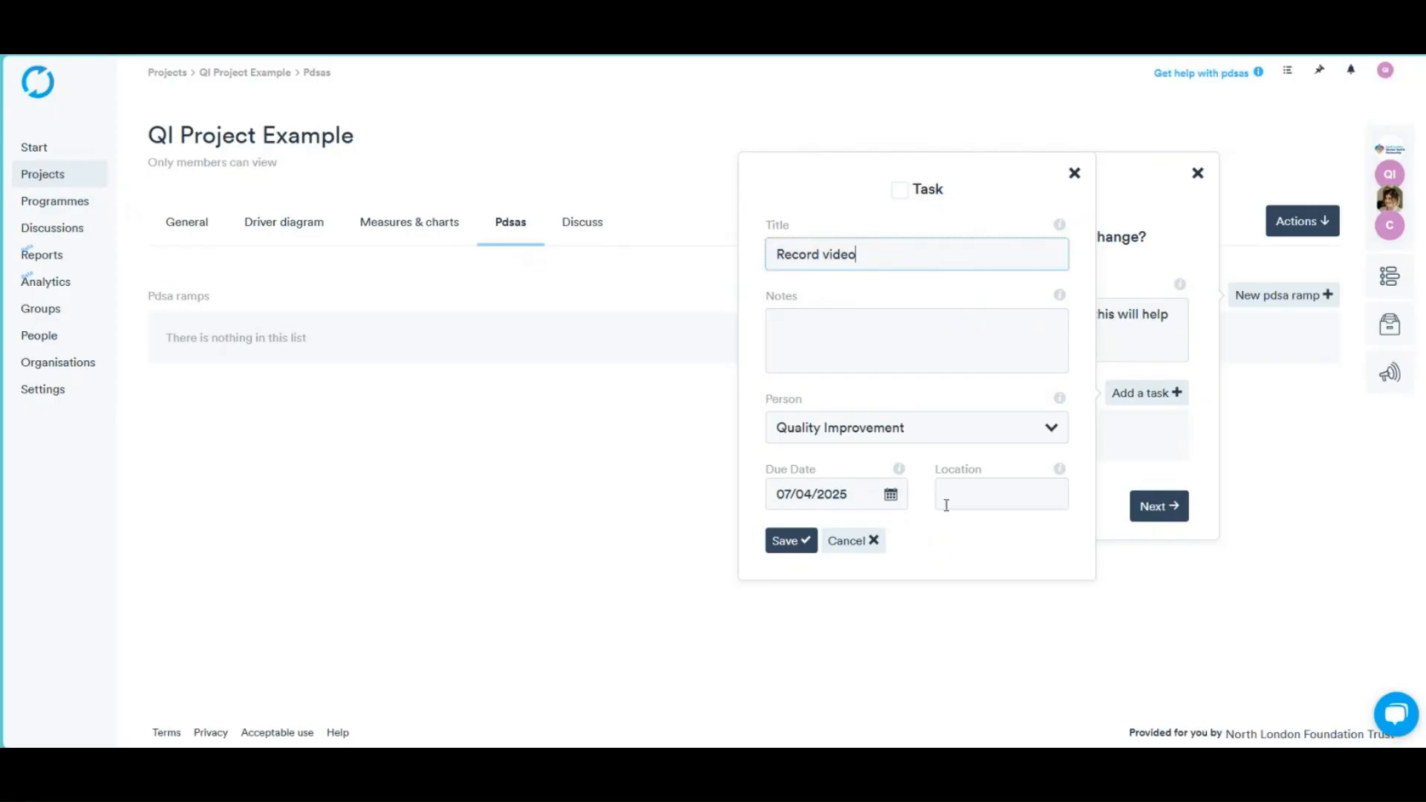
{"action": "left_click", "coordinate": [891, 496]}
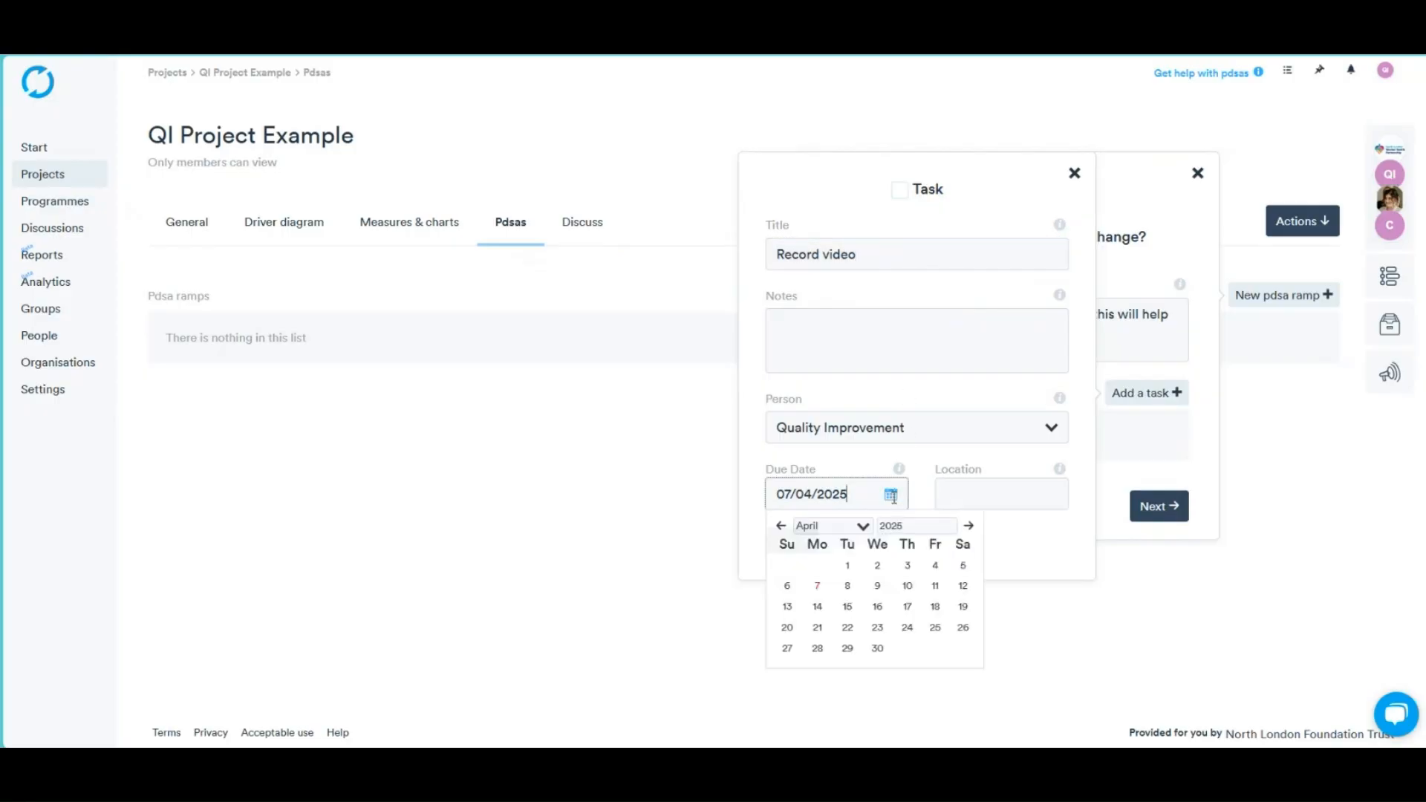
{"action": "left_click", "coordinate": [848, 586]}
{"action": "left_click", "coordinate": [783, 540]}
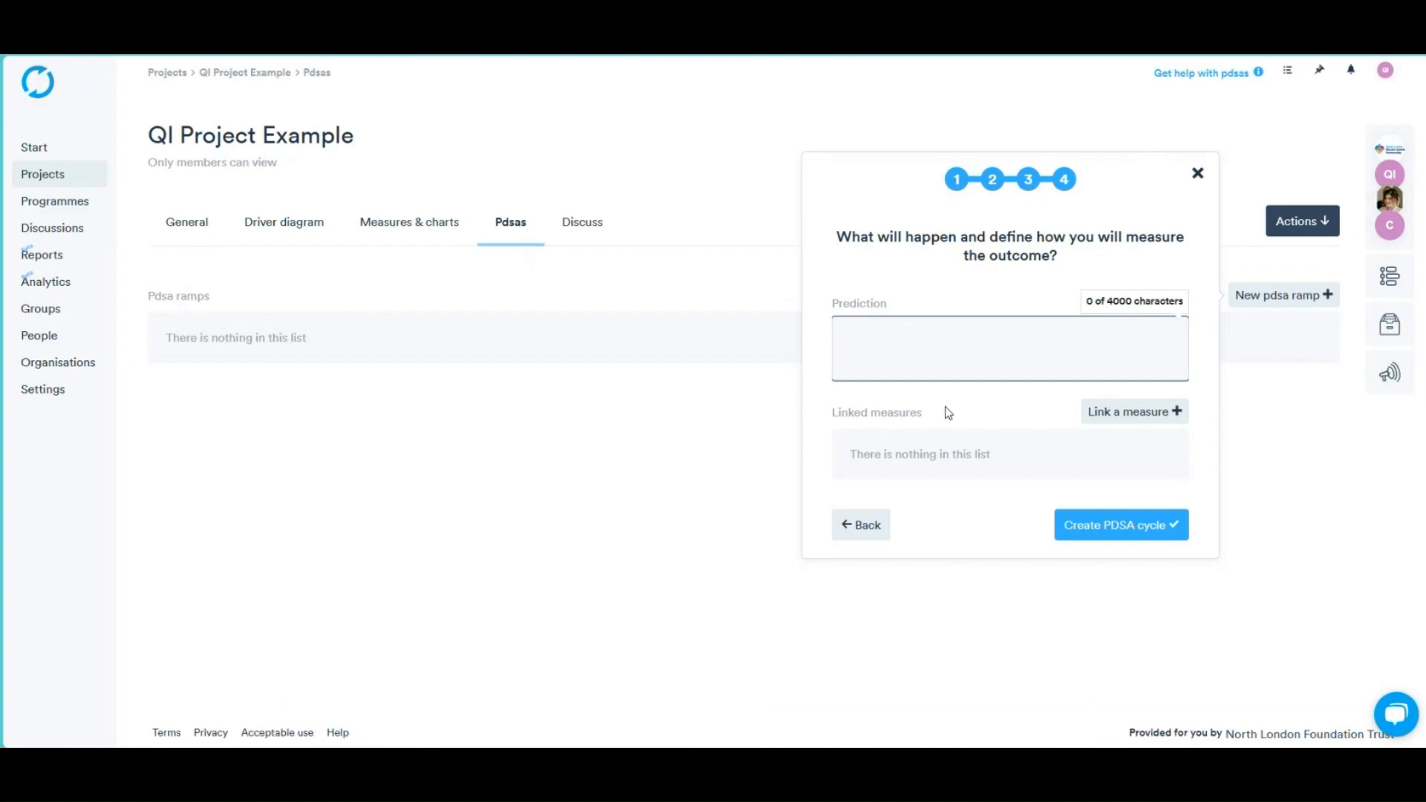
Predict 'More people will register on LifeQI and know how to use it.', link the registrations measure, and create the PDSA
{"action": "type", "text": "More people will register on LifeQI and know how to use it."}
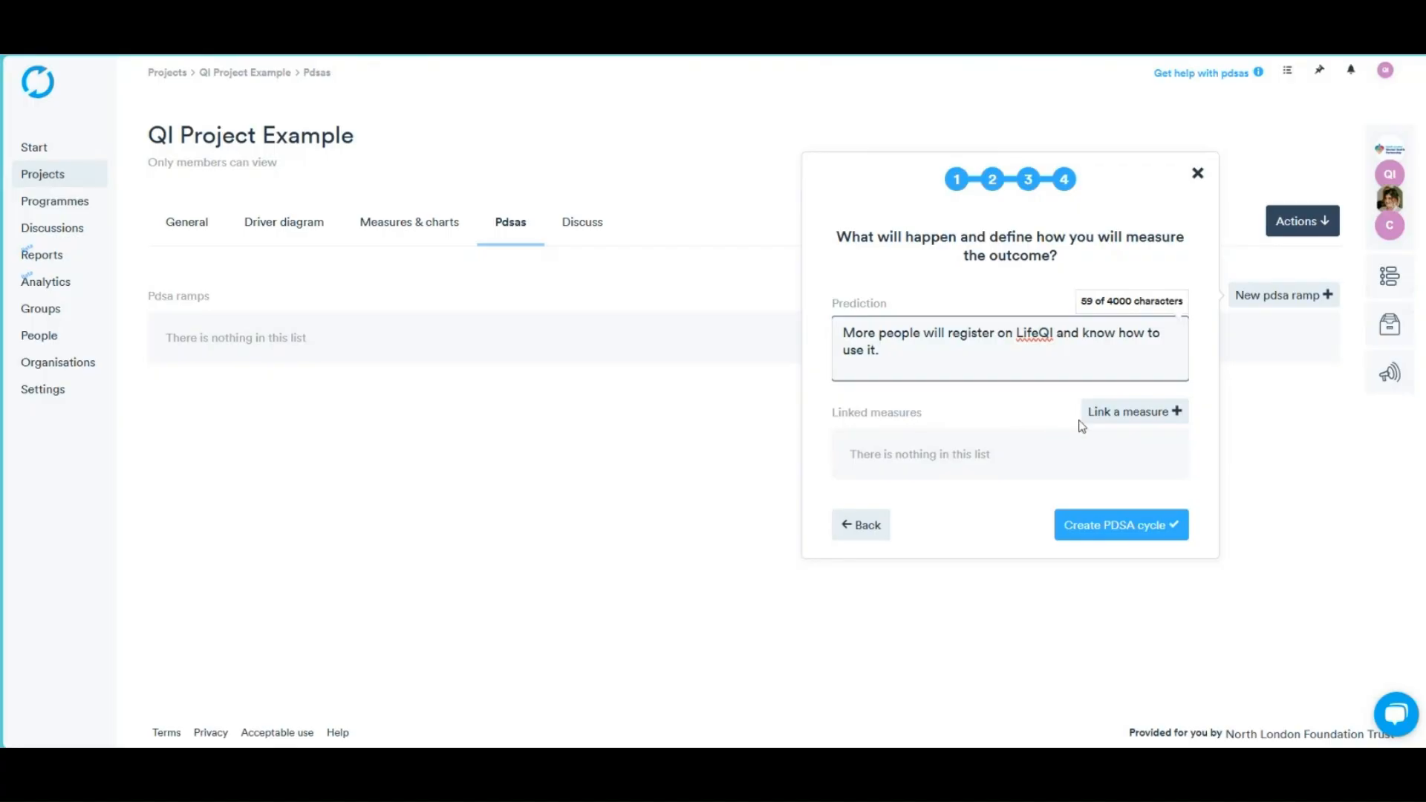
{"action": "left_click", "coordinate": [1126, 416]}
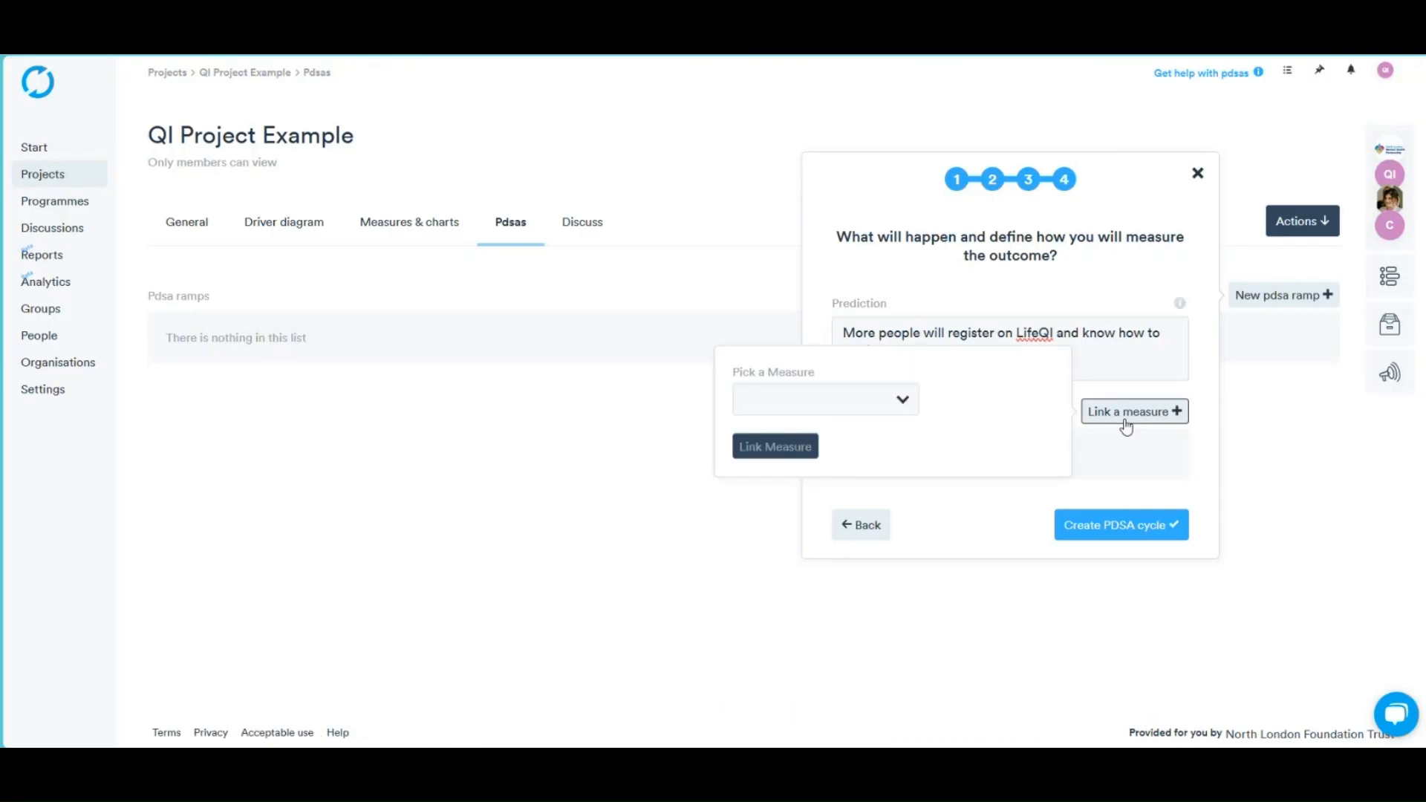
{"action": "left_click", "coordinate": [903, 401]}
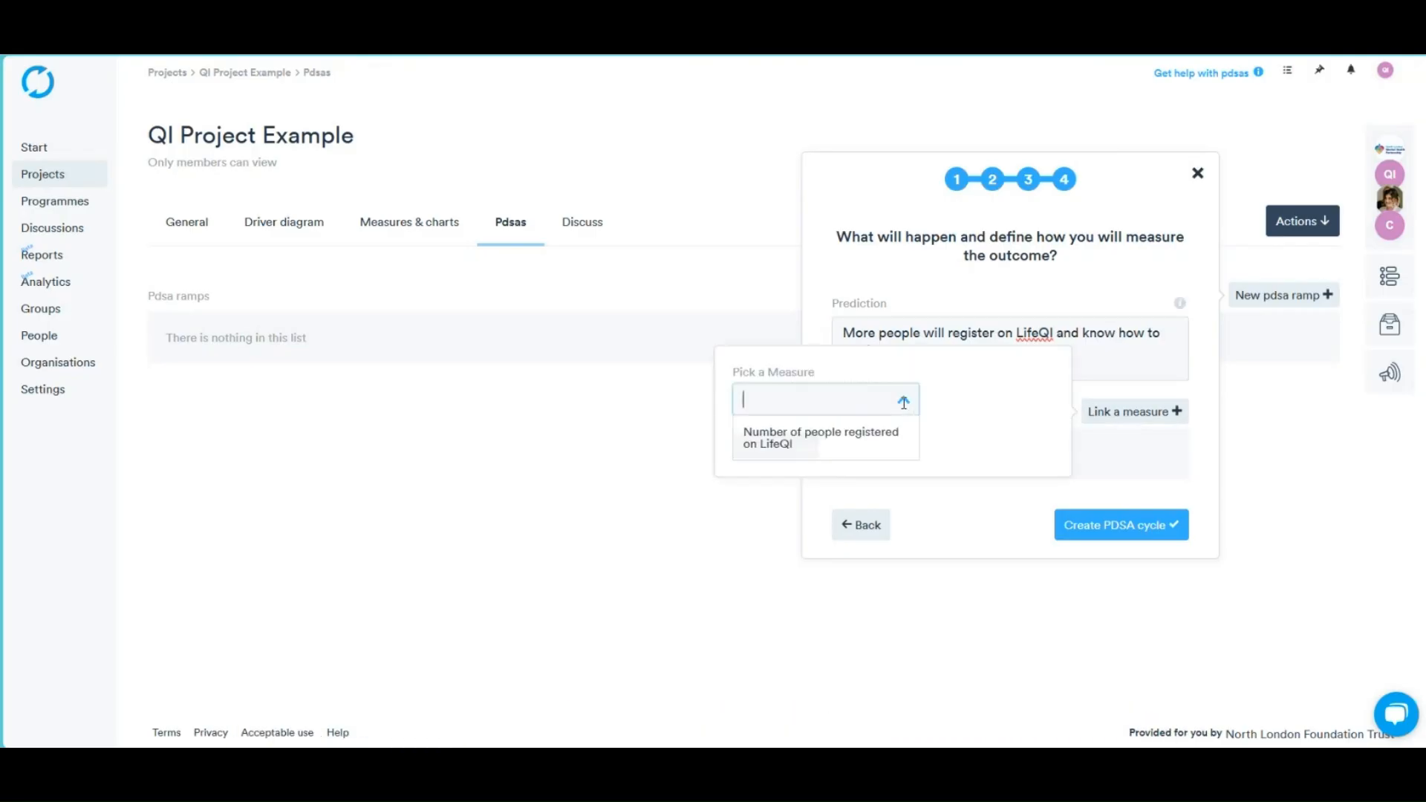
{"action": "left_click", "coordinate": [885, 443]}
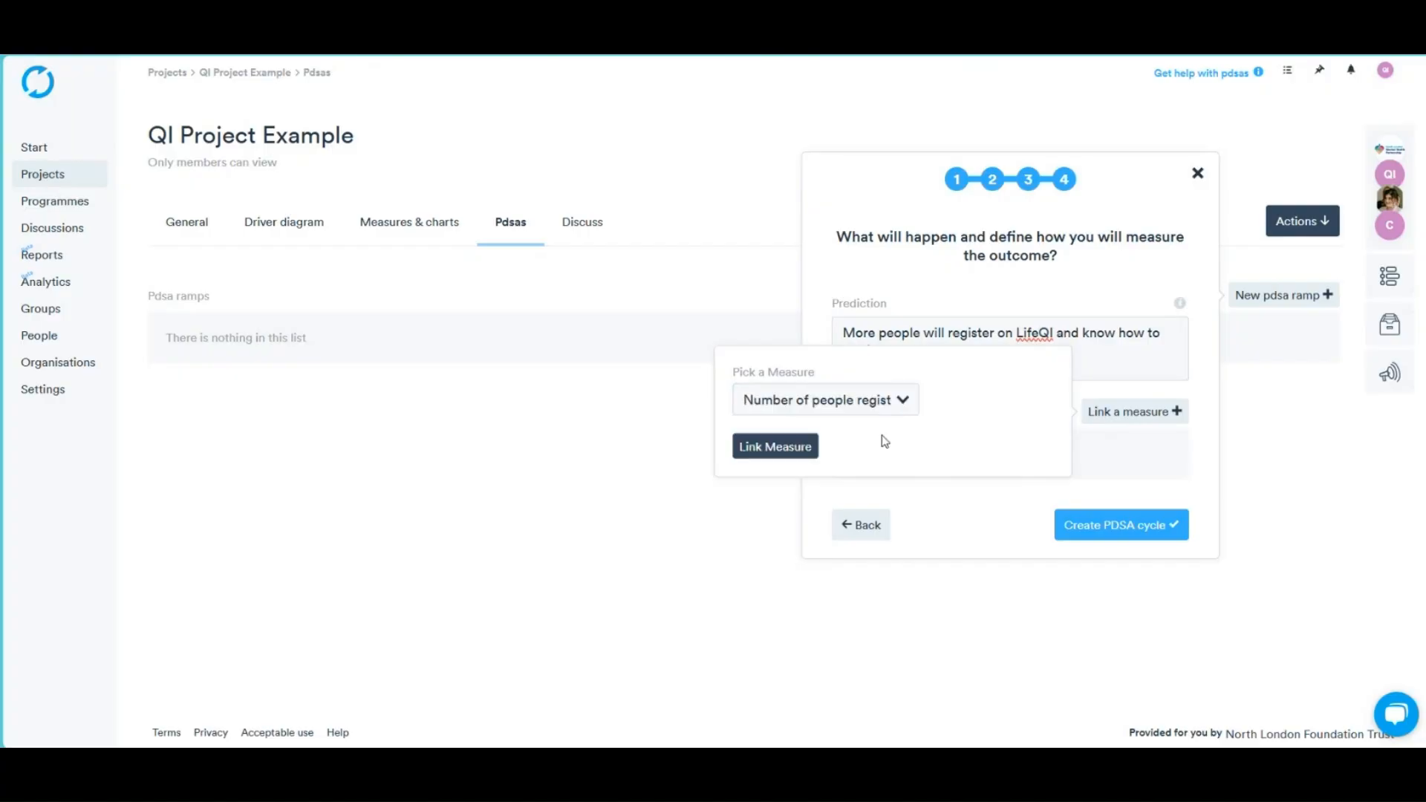
{"action": "left_click", "coordinate": [769, 448]}
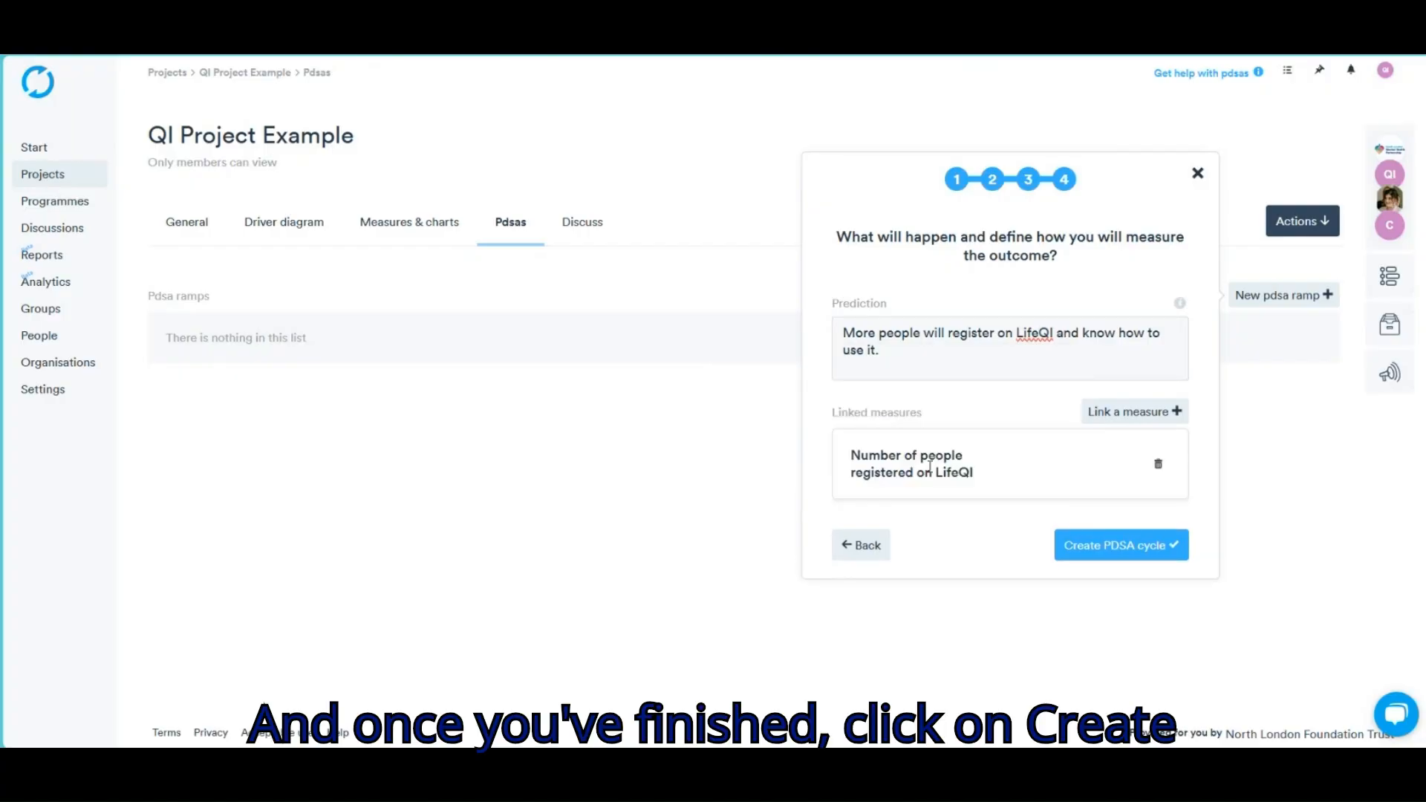
{"action": "left_click", "coordinate": [1146, 563]}
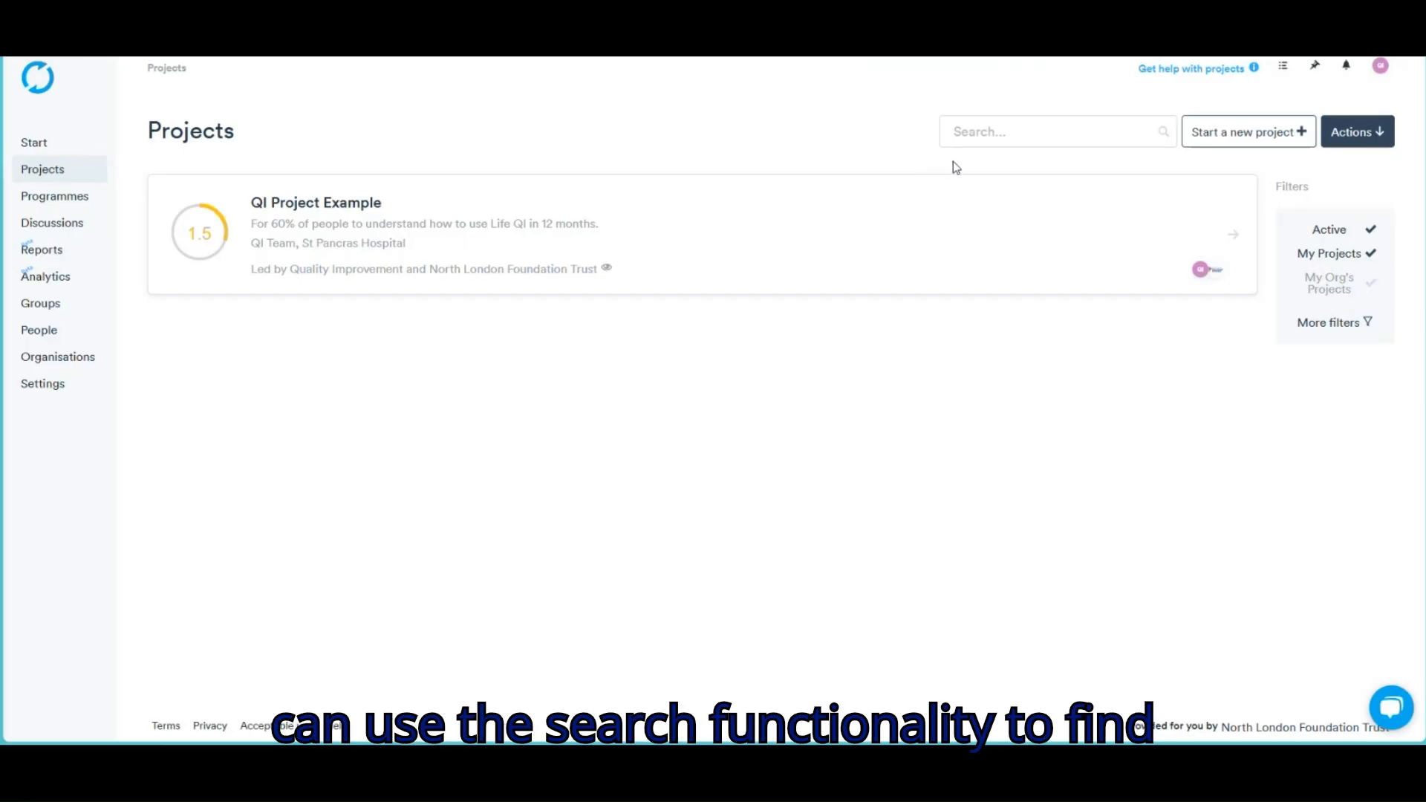
Search projects for 'training', ticking 'My organisation's a member' and unticking 'I am a member'
{"action": "left_click", "coordinate": [978, 134]}
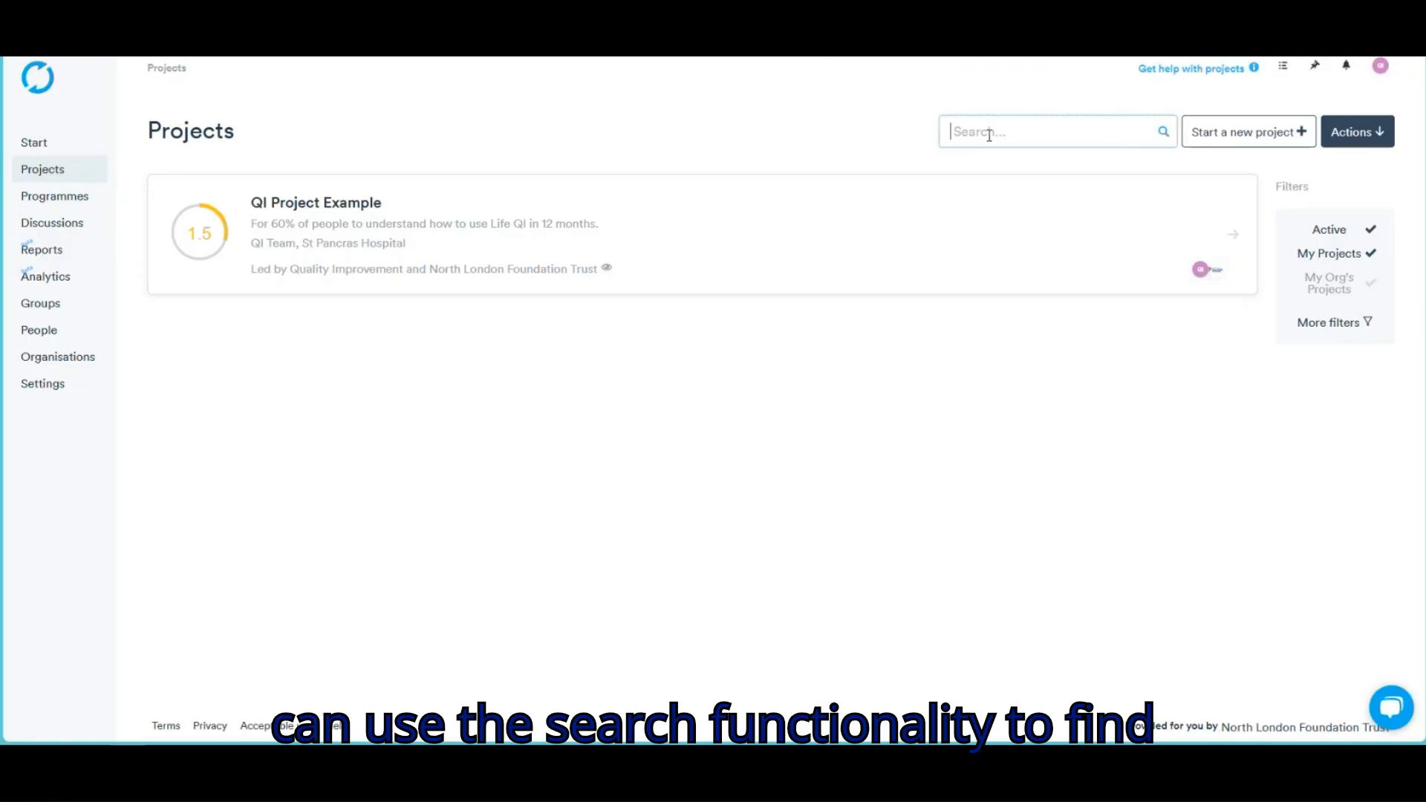
{"action": "type", "text": "training"}
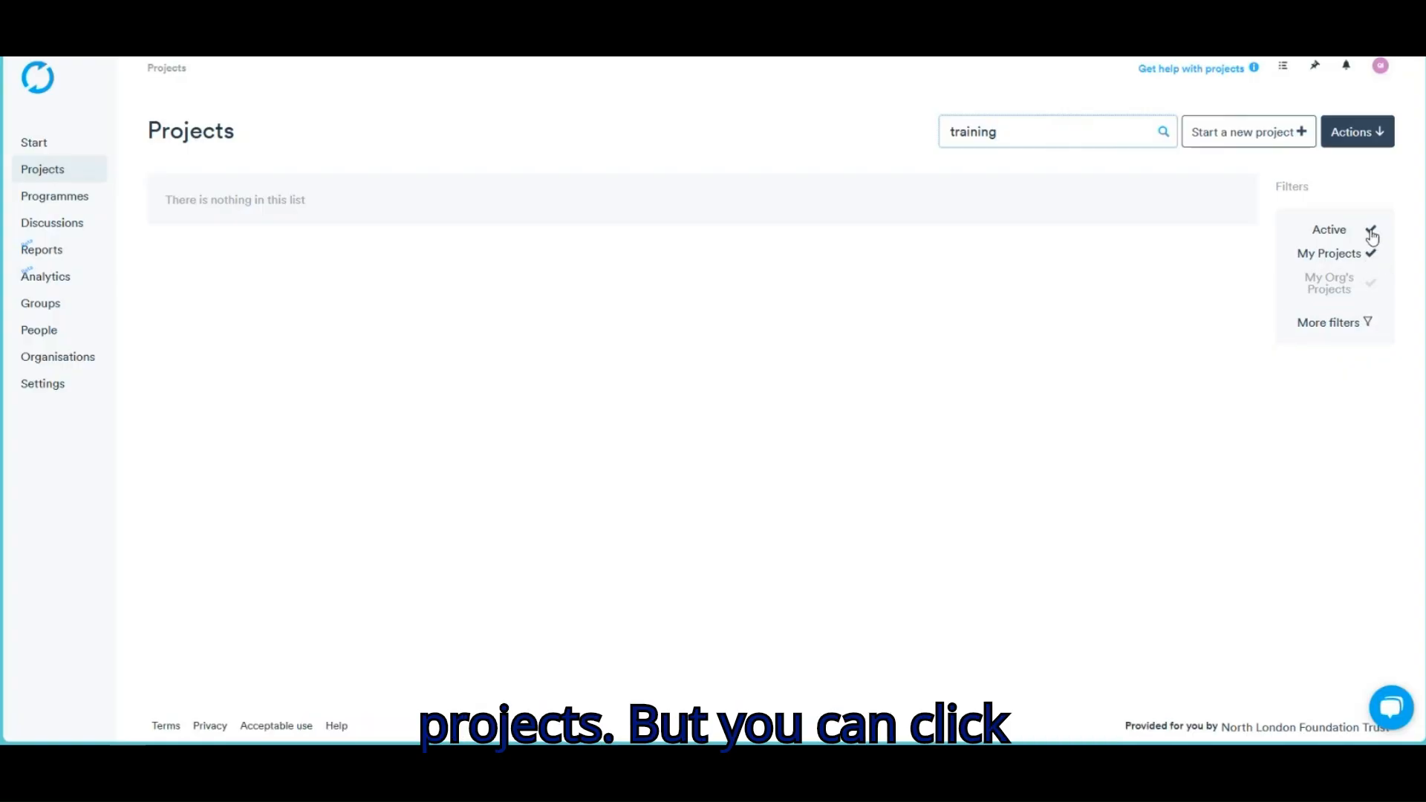
{"action": "left_click", "coordinate": [1367, 322]}
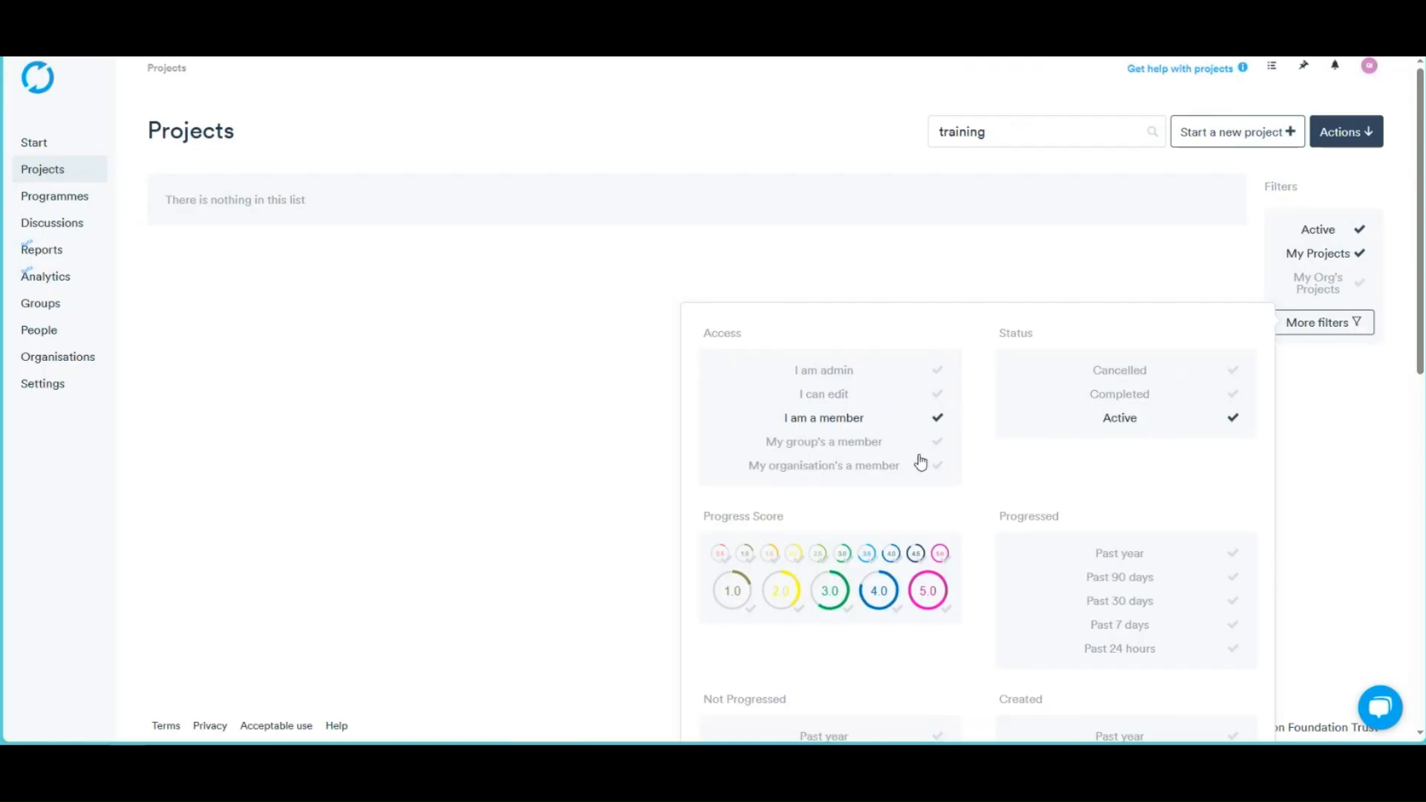
{"action": "left_click", "coordinate": [921, 472]}
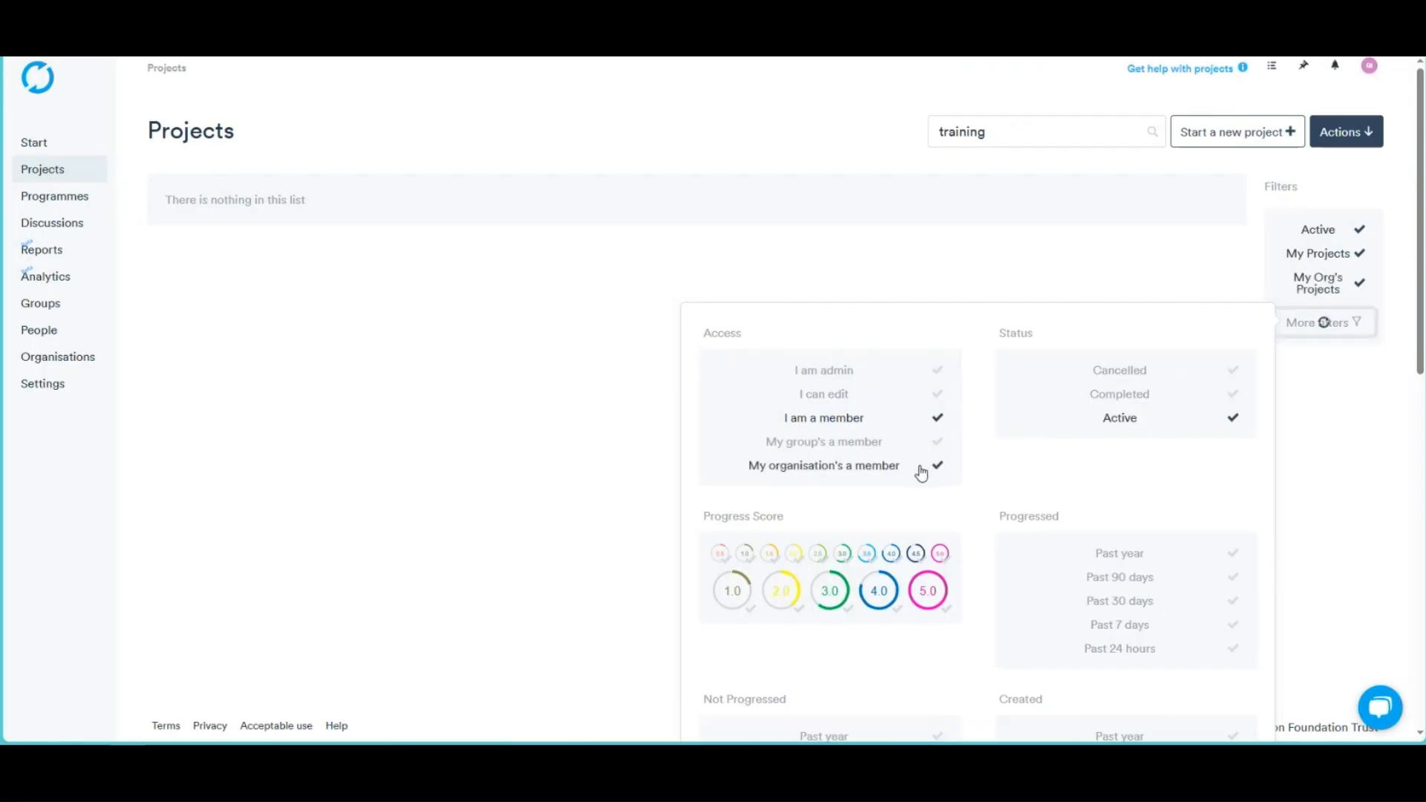
{"action": "left_click", "coordinate": [939, 423]}
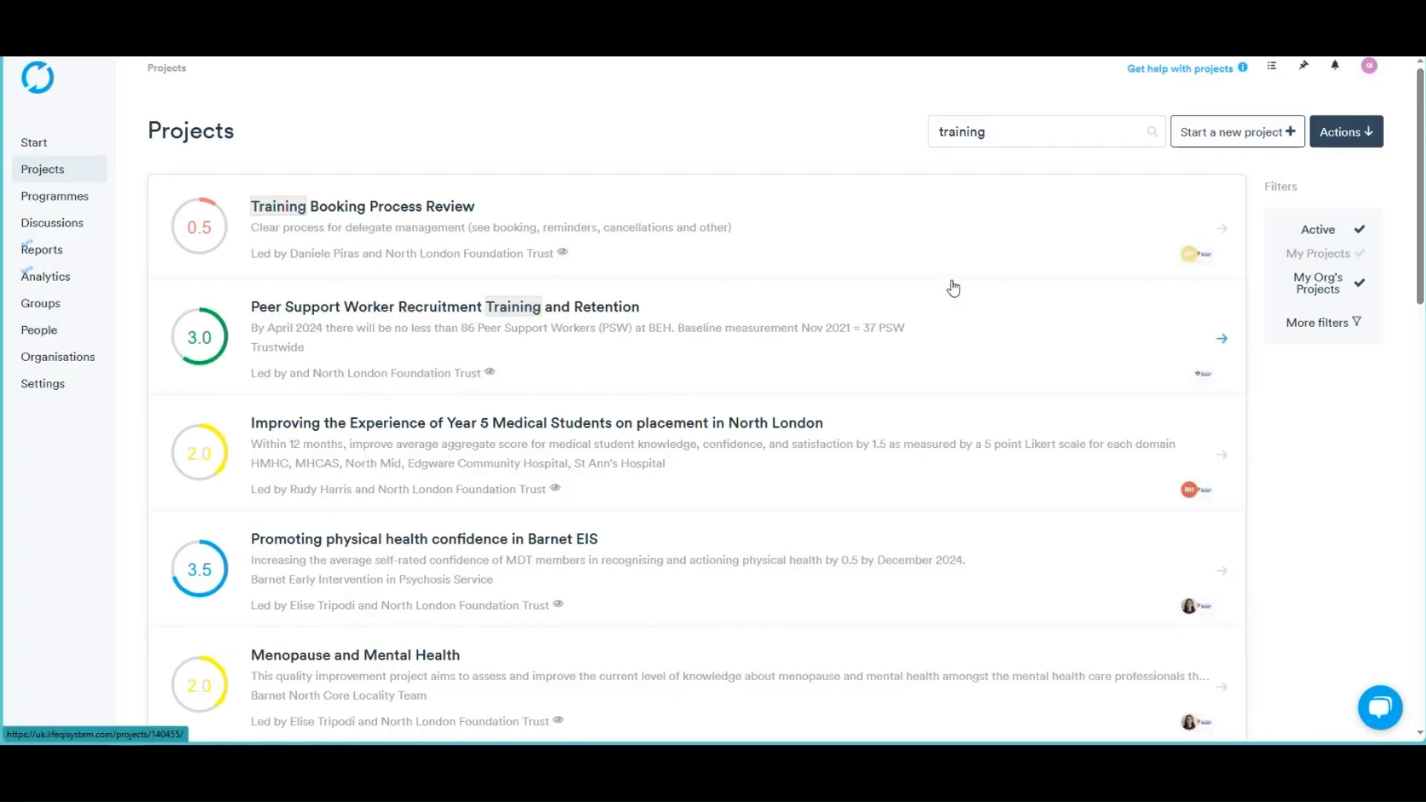
Untick 'My organisation's a member' and browse the platform-wide 'training' results, such as QI Training Marketing
{"action": "scroll", "coordinate": [951, 289], "scroll_direction": "down", "scroll_amount": 1}
{"action": "scroll", "coordinate": [954, 288], "scroll_direction": "down", "scroll_amount": 4}
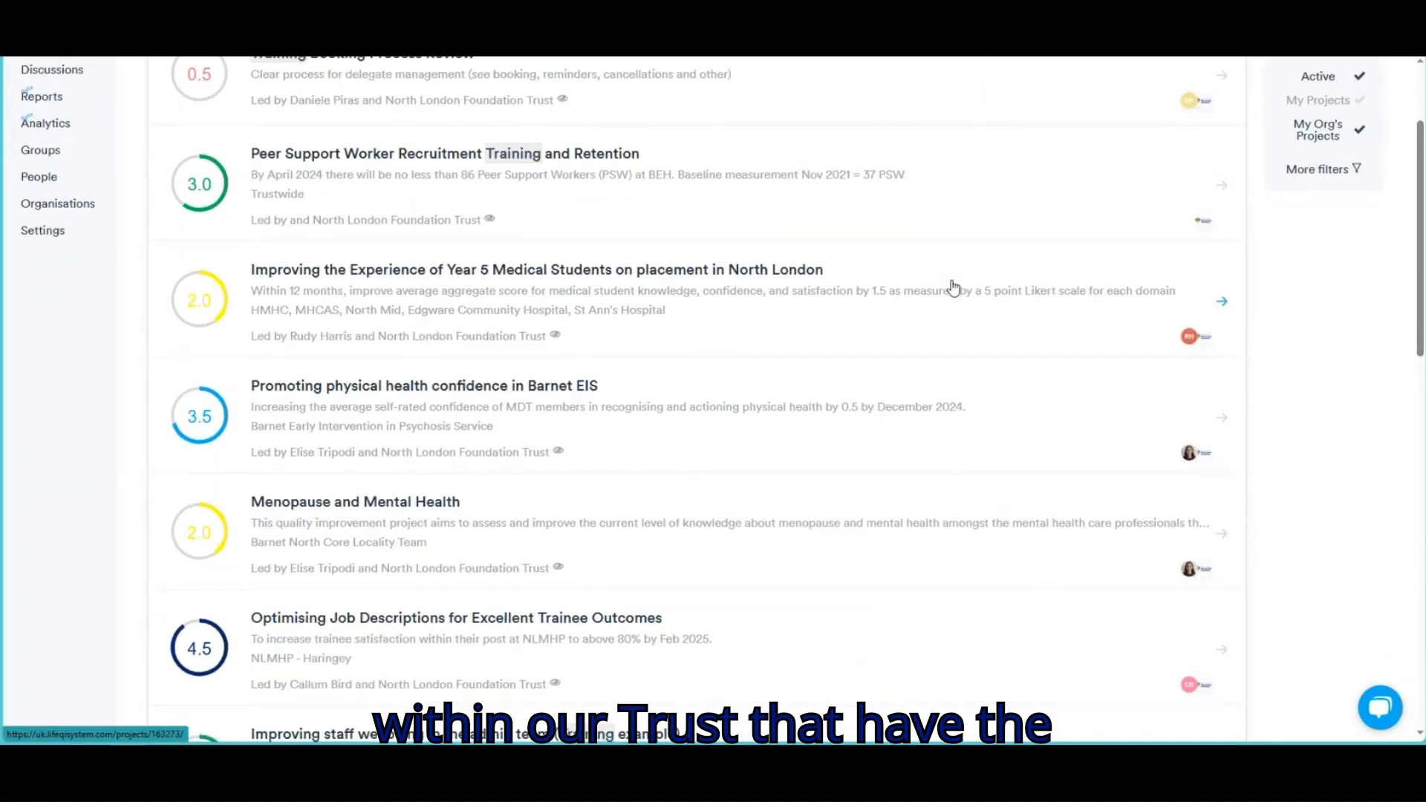
{"action": "scroll", "coordinate": [954, 288], "scroll_direction": "down", "scroll_amount": 7}
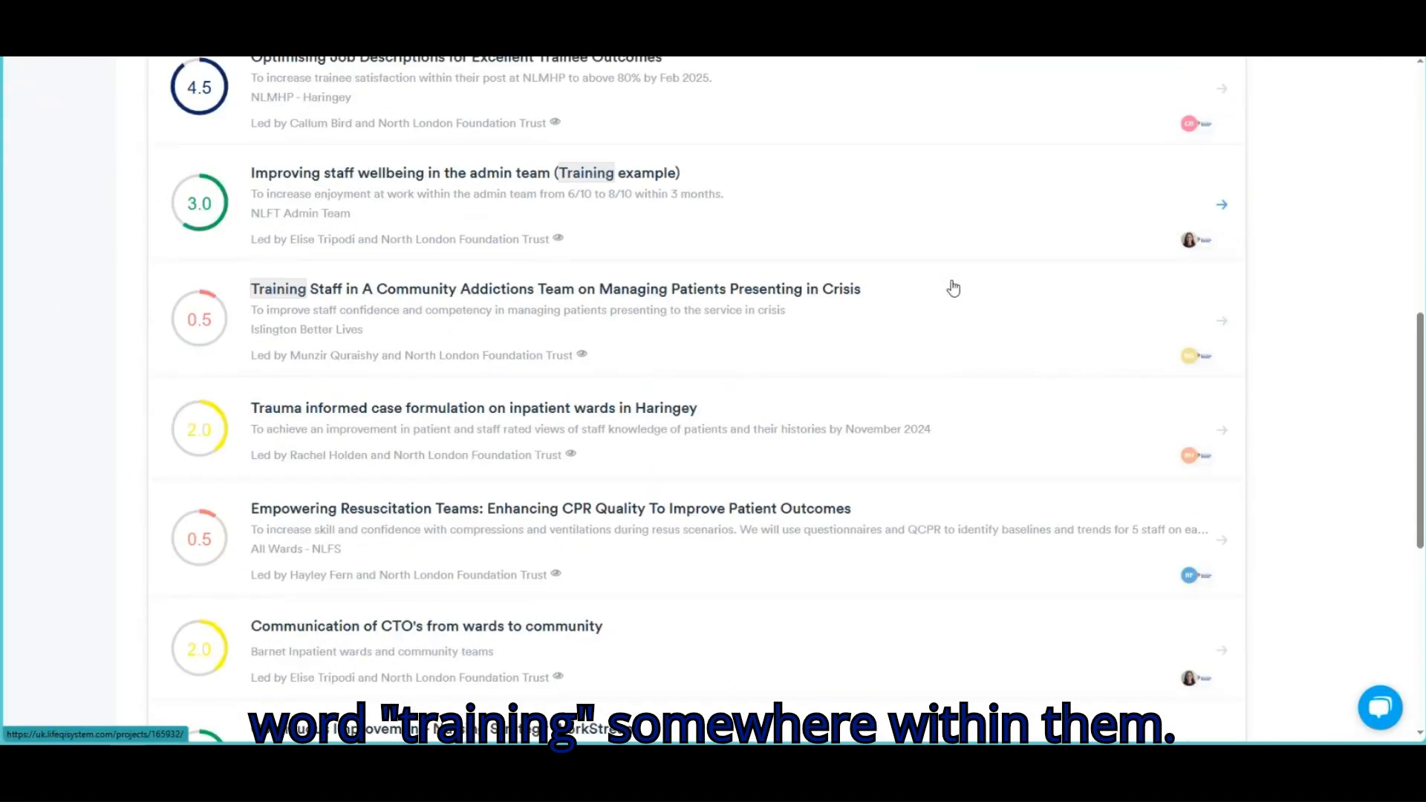
{"action": "scroll", "coordinate": [954, 287], "scroll_direction": "down", "scroll_amount": 2}
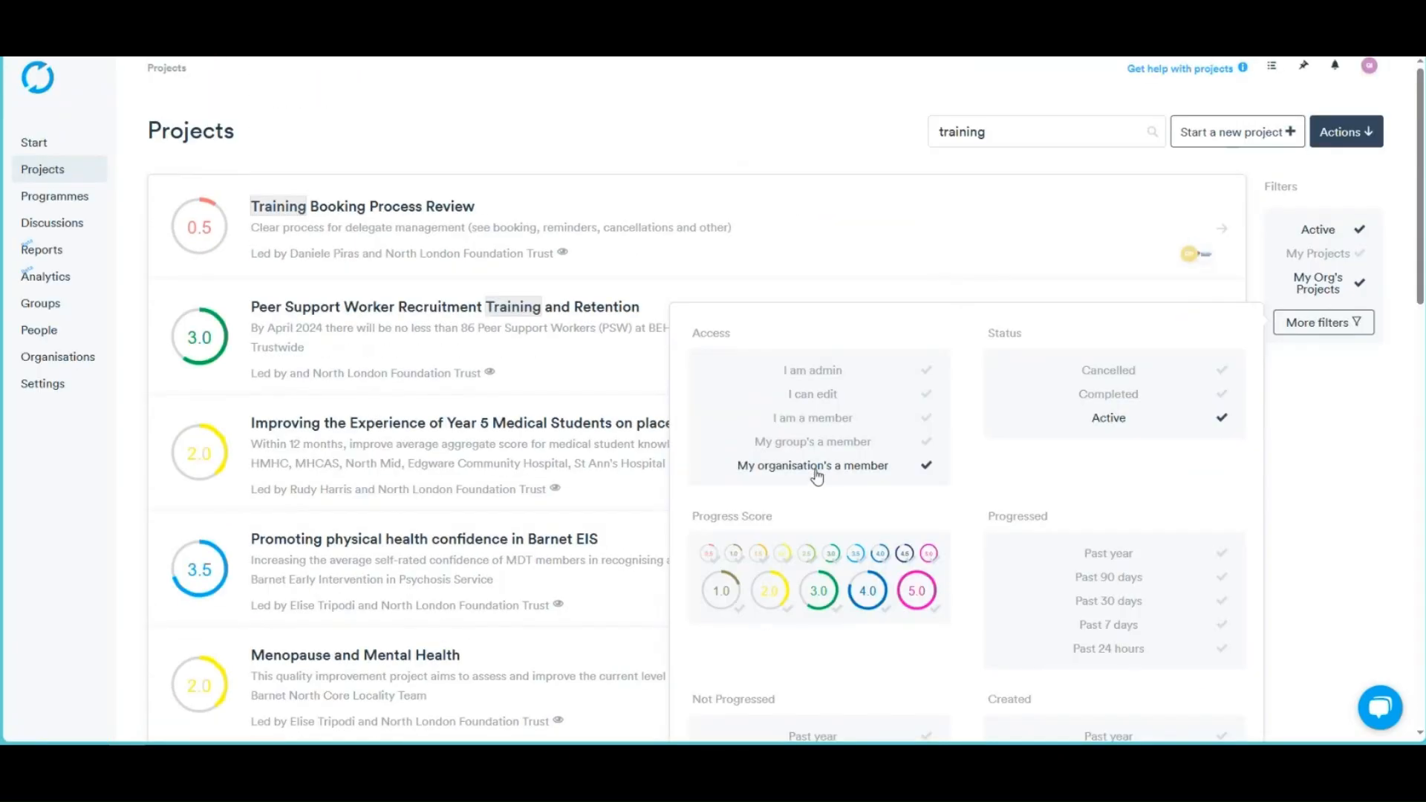
{"action": "left_click", "coordinate": [815, 472]}
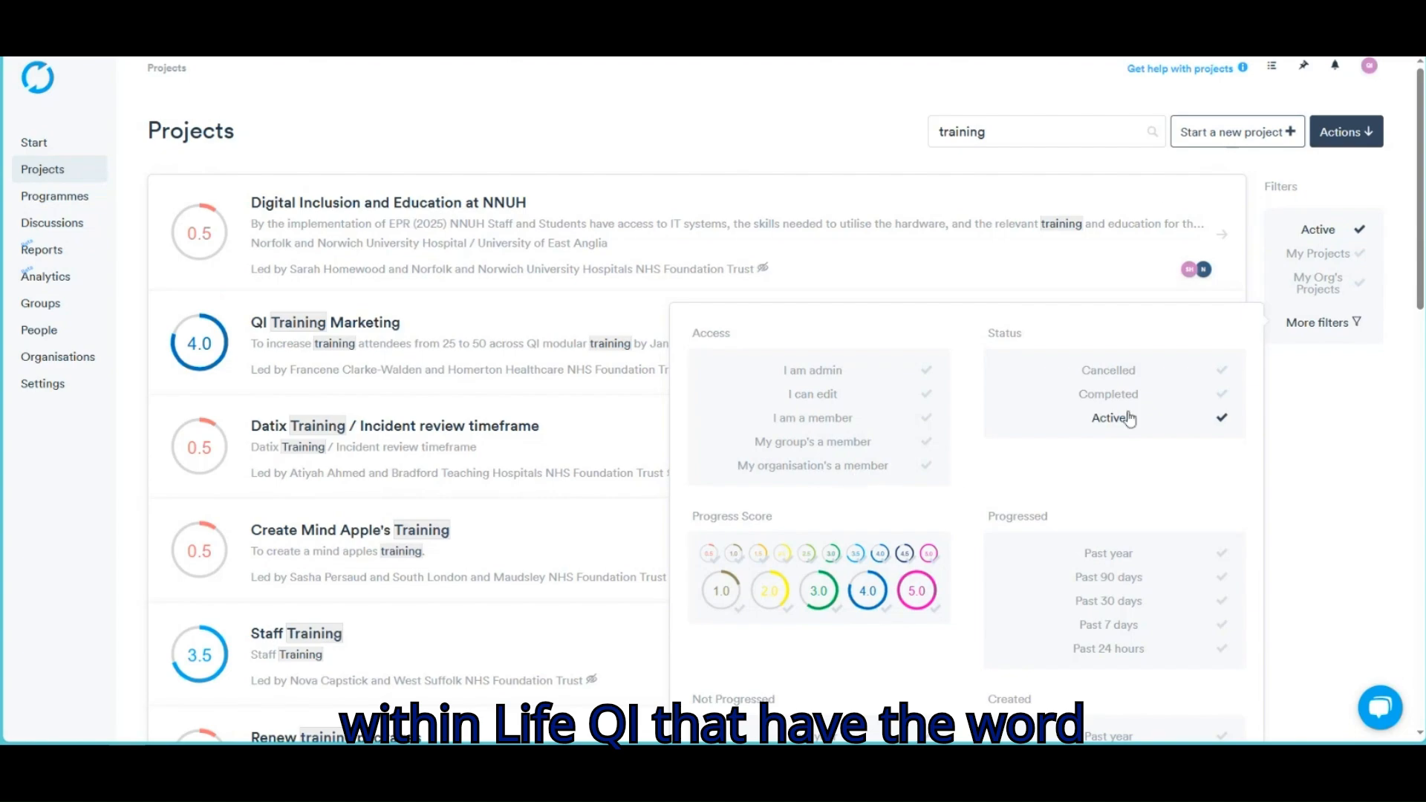
{"action": "left_click", "coordinate": [1162, 164]}
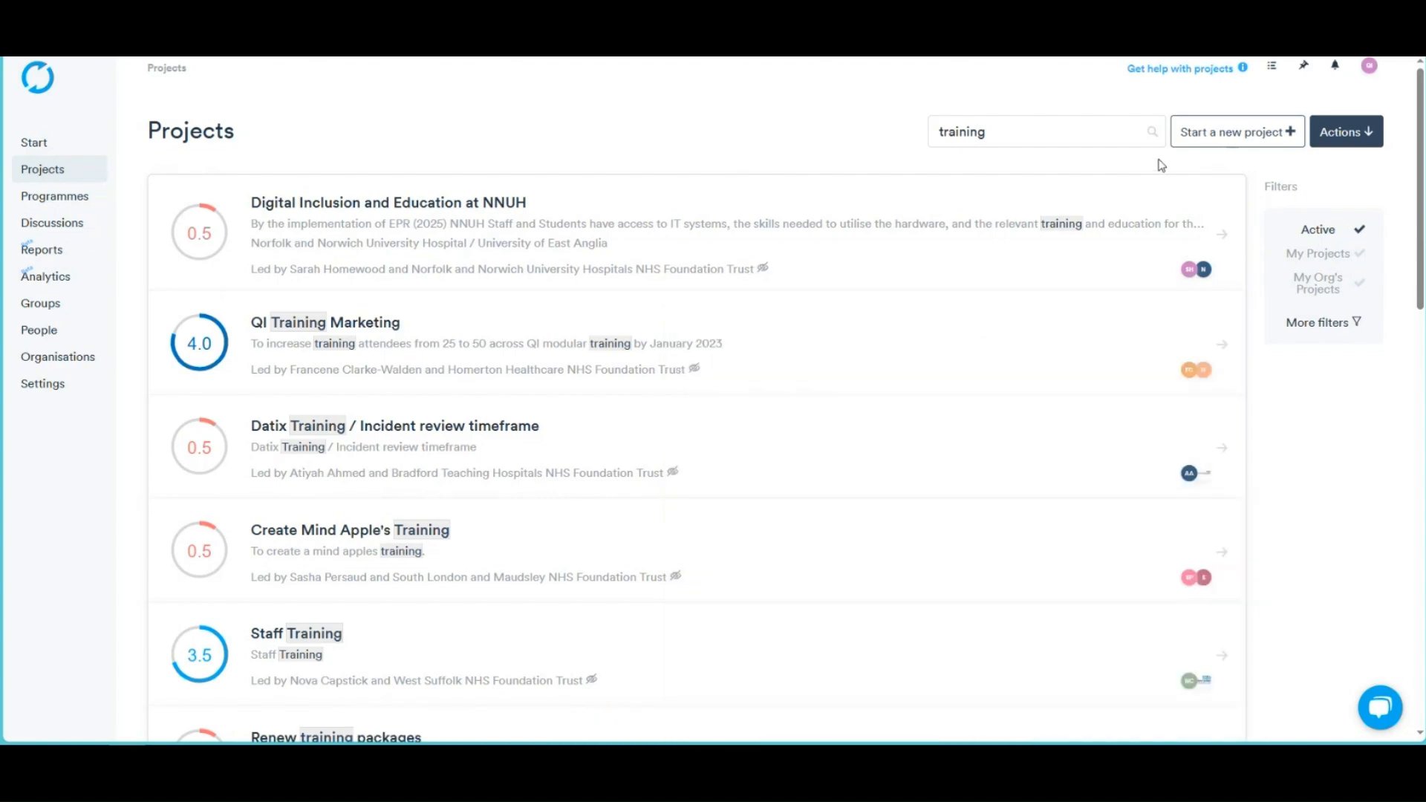
{"action": "scroll", "coordinate": [1298, 487], "scroll_direction": "down", "scroll_amount": 5}
{"action": "scroll", "coordinate": [1298, 487], "scroll_direction": "up", "scroll_amount": 5}
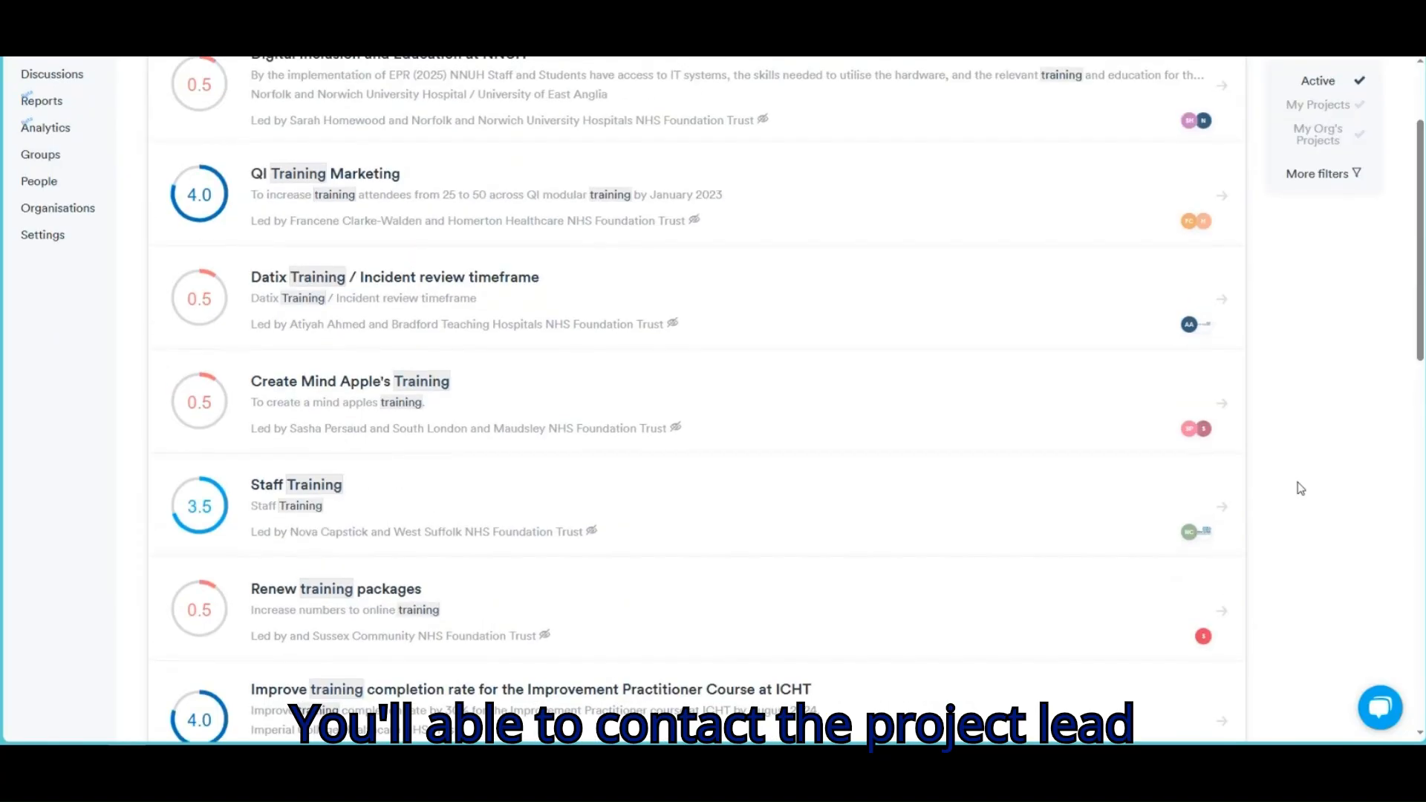